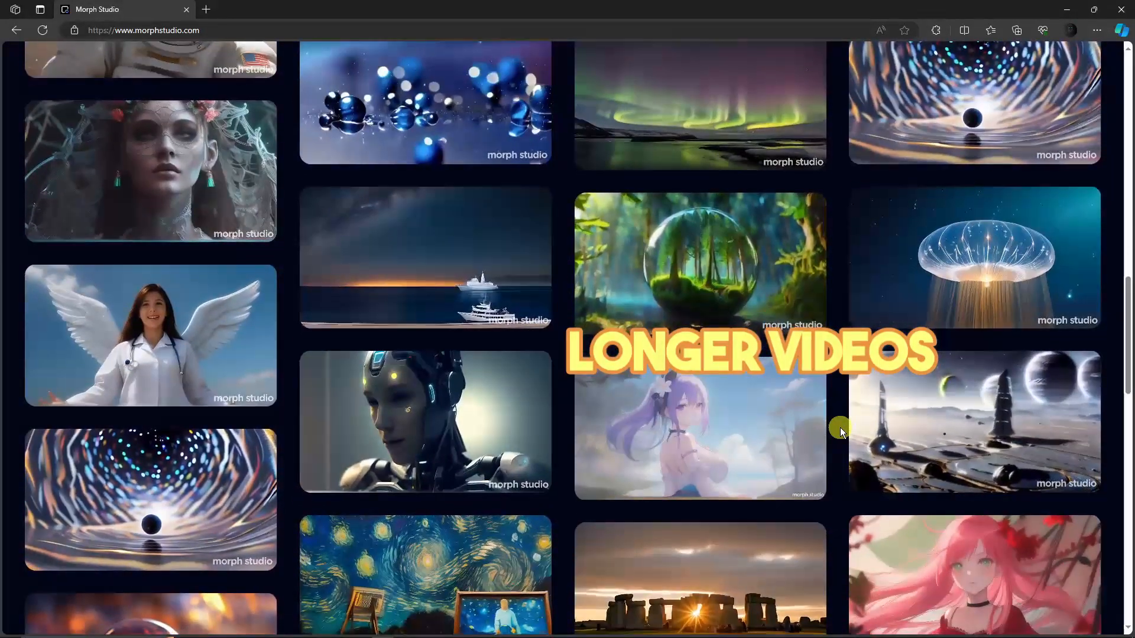
# Step: Look through the sample videos in the Morph Studio website's showcase and the introduction at the start of the page
pyautogui.scroll(-1, 839, 427)
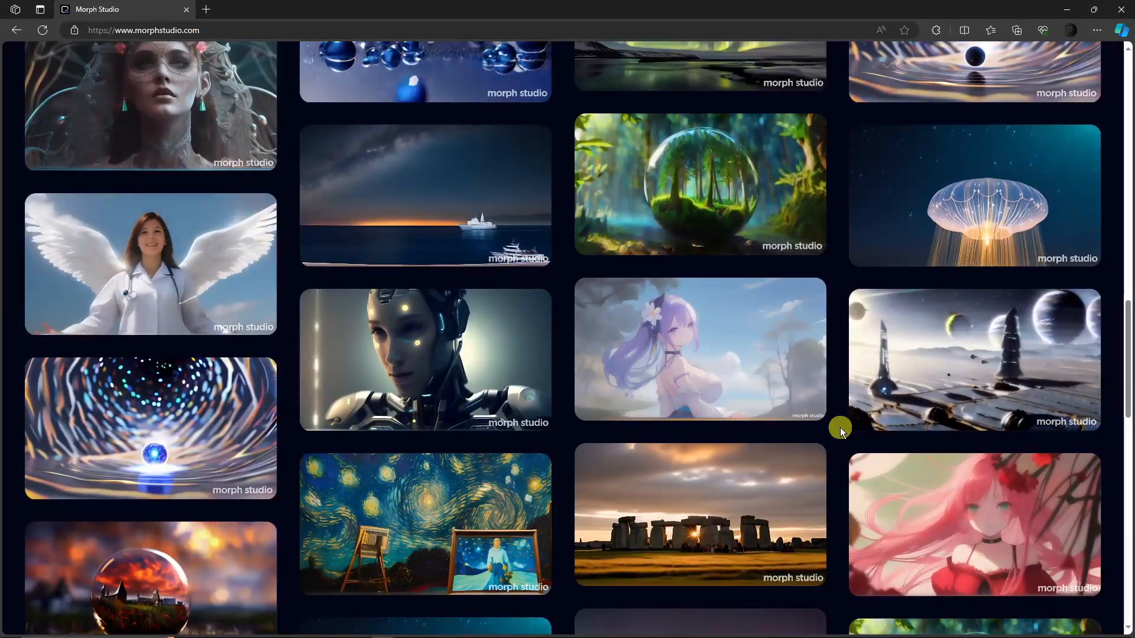
pyautogui.scroll(-1, 840, 431)
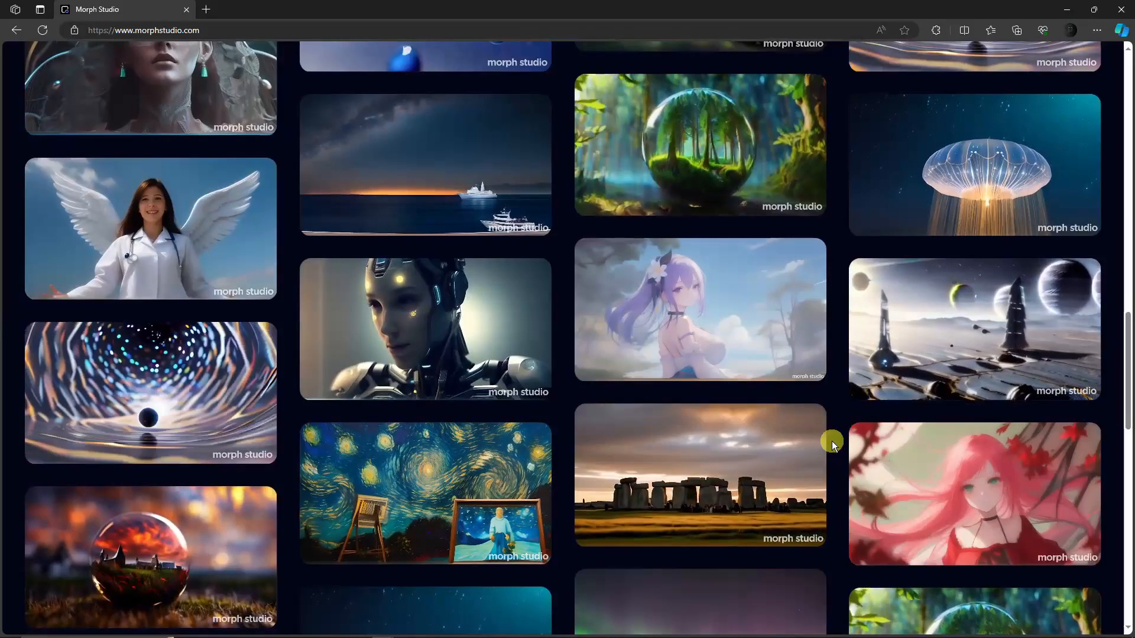
pyautogui.scroll(-2, 833, 438)
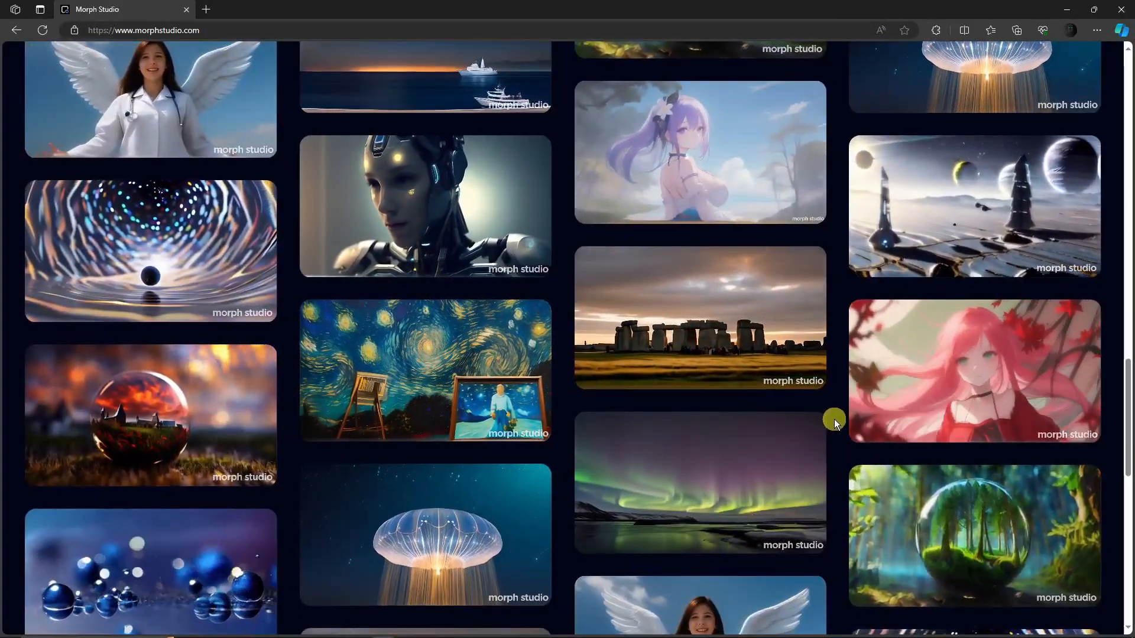
pyautogui.scroll(2, 320, 426)
pyautogui.scroll(5, 321, 427)
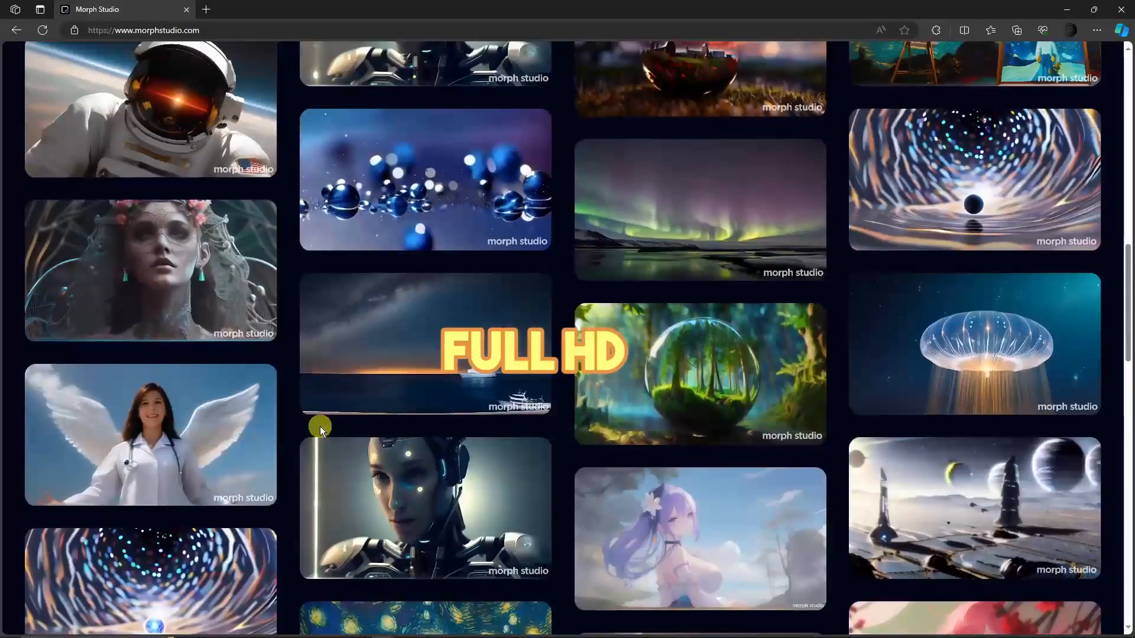
pyautogui.scroll(-2, 279, 416)
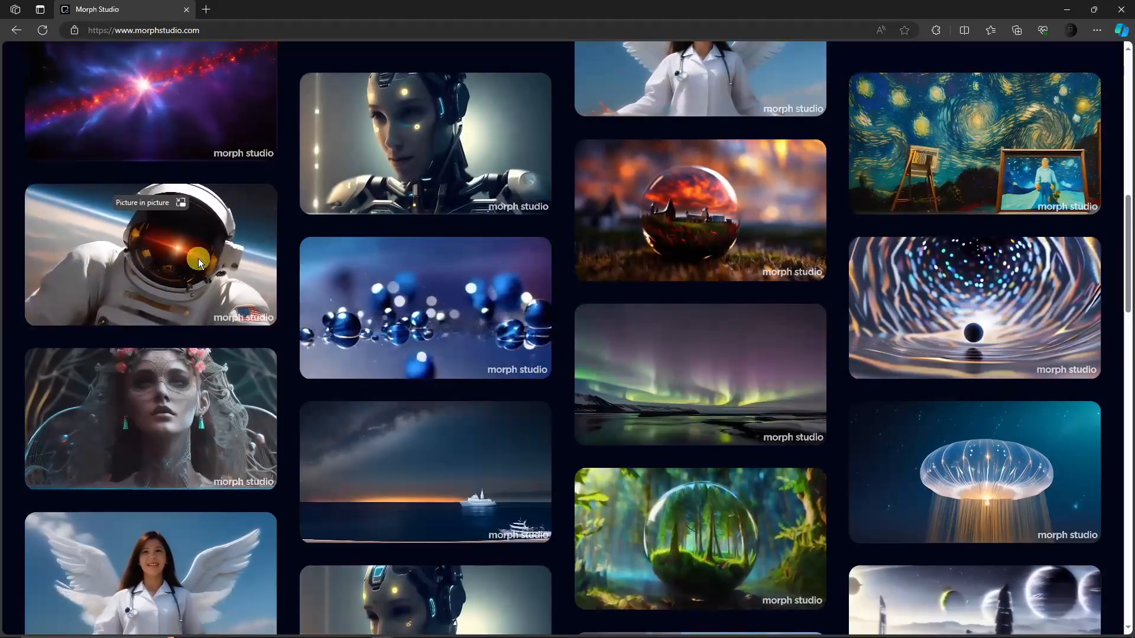
pyautogui.scroll(-3, 204, 258)
pyautogui.scroll(-3, 305, 343)
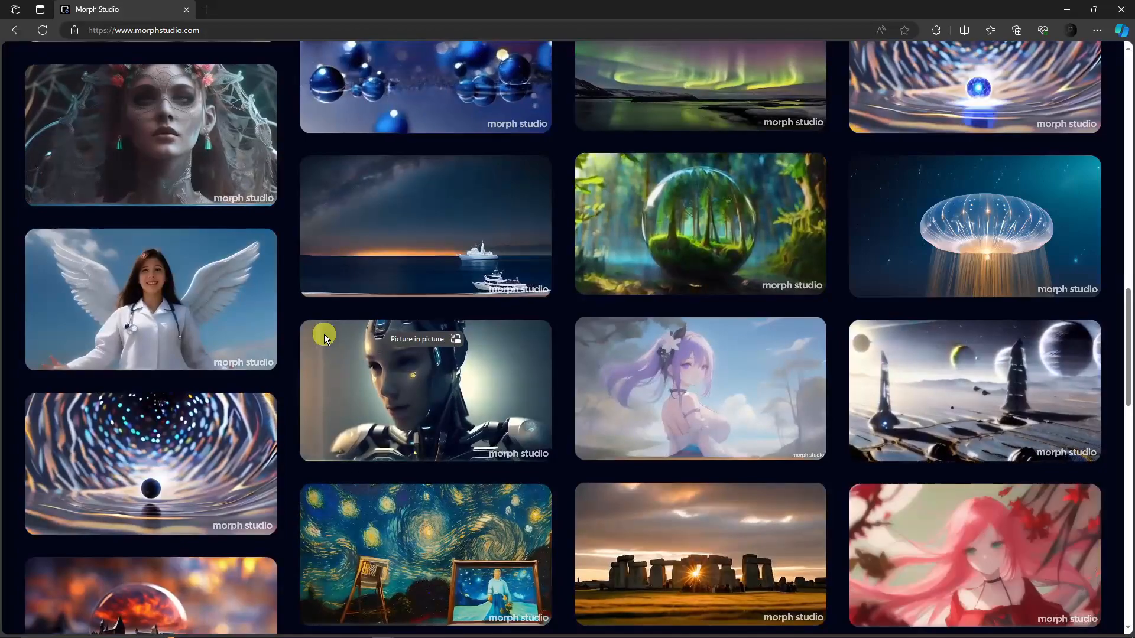
pyautogui.scroll(1, 348, 345)
pyautogui.scroll(10, 349, 346)
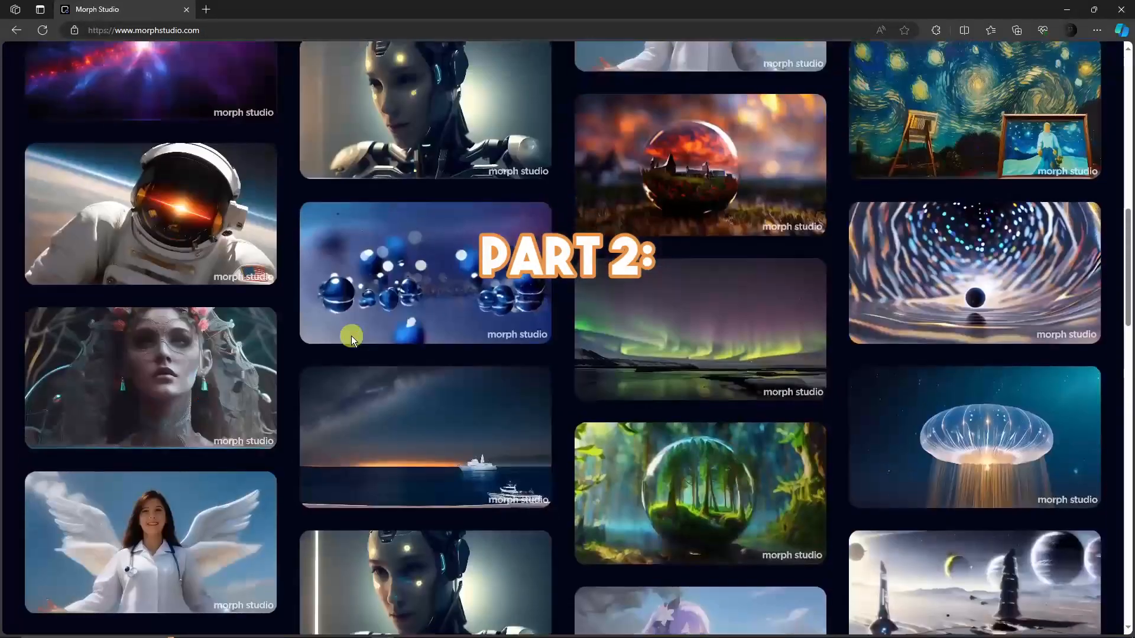
pyautogui.scroll(1, 352, 324)
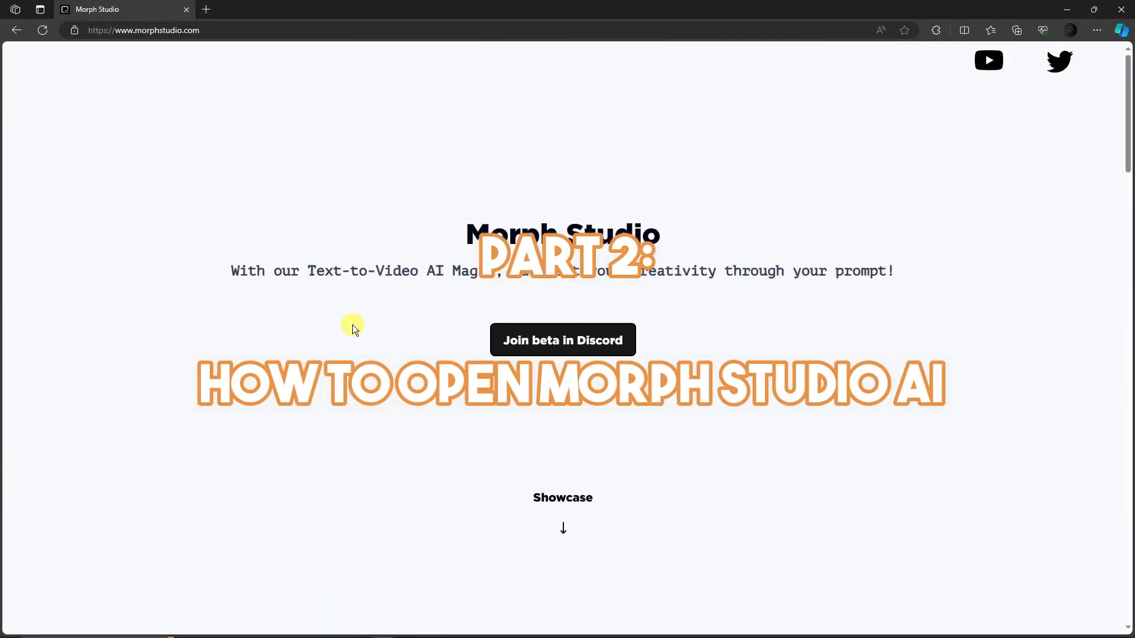
pyautogui.moveTo(1128, 144)
pyautogui.mouseDown()
pyautogui.moveTo(1107, 373)
pyautogui.moveTo(1114, 142)
pyautogui.mouseUp()
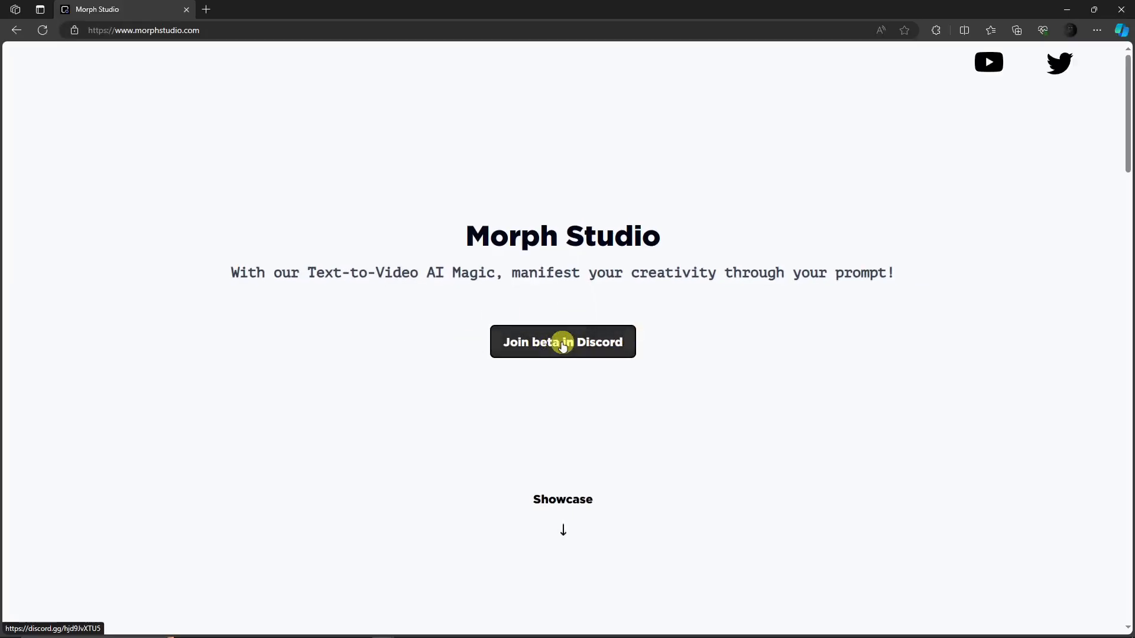
# Step: Switch to Discord and open the video-generation-10 channel of the Morph Studio server
pyautogui.moveTo(265, 632)
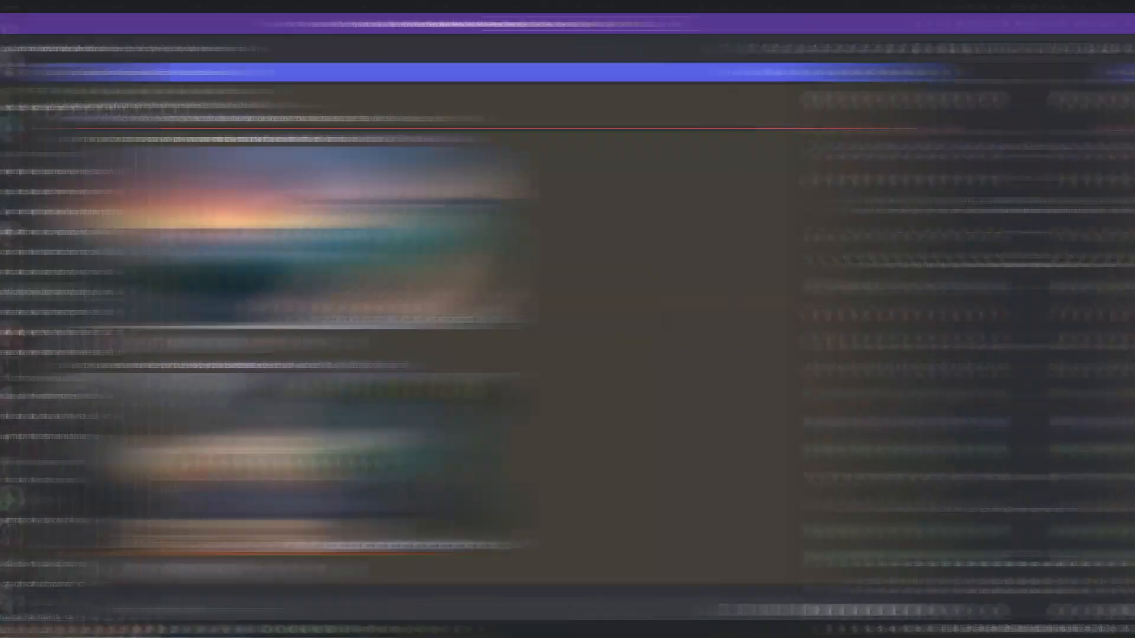
pyautogui.scroll(10, 582, 435)
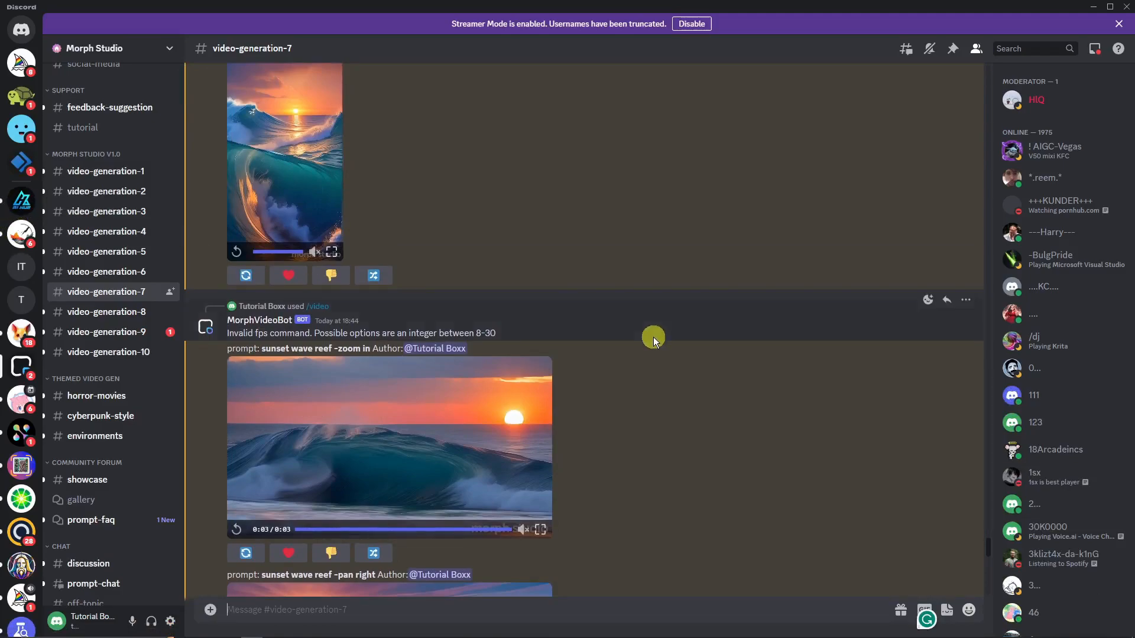
pyautogui.scroll(-3, 654, 336)
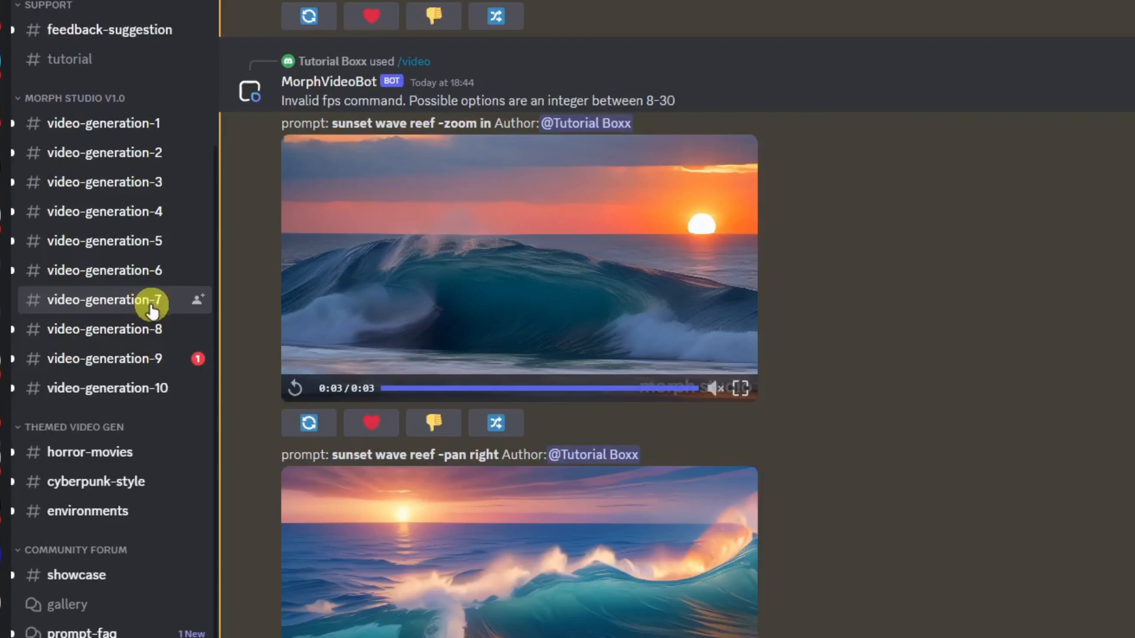
pyautogui.click(148, 390)
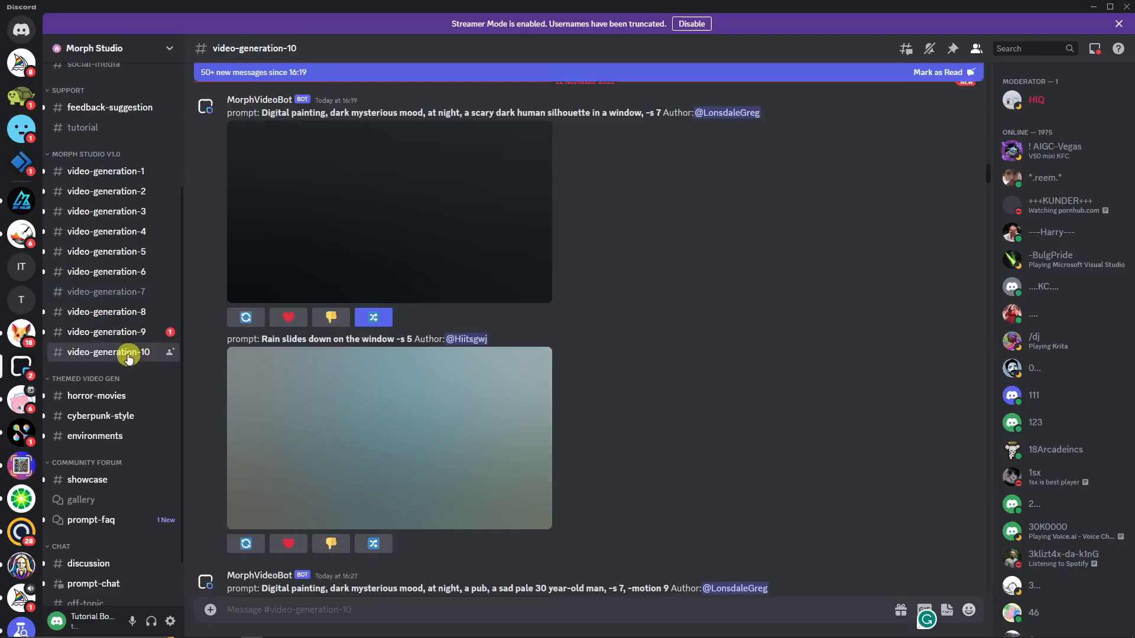
# Step: Submit a /video command with the prompt "sunset wave reef" in the video-generation-10 channel
pyautogui.scroll(-8, 703, 489)
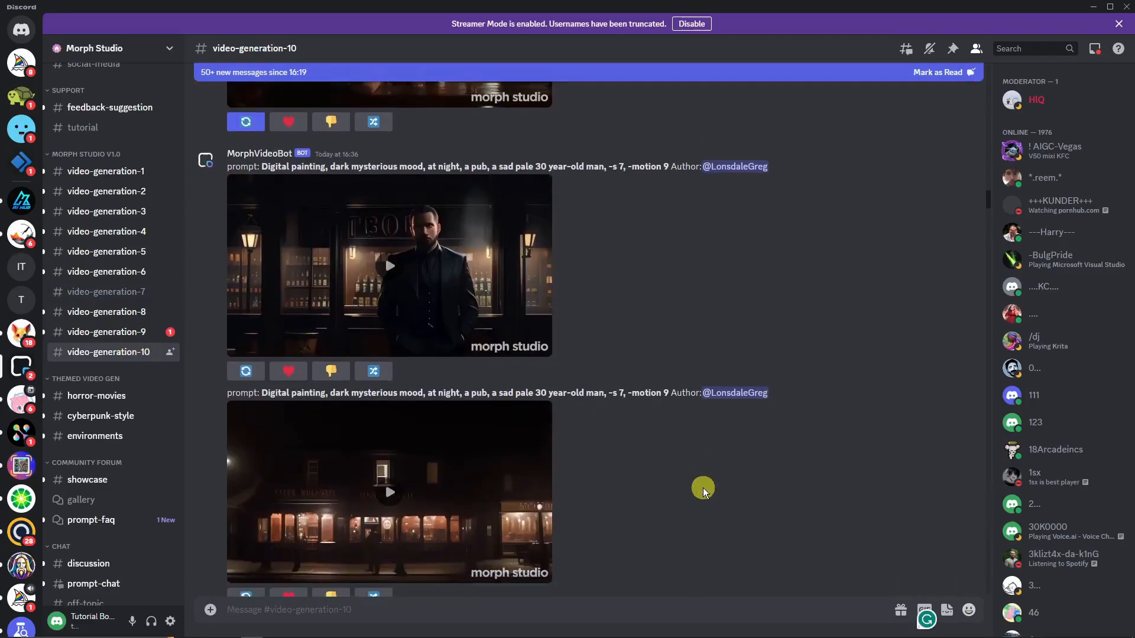
pyautogui.scroll(-15, 702, 489)
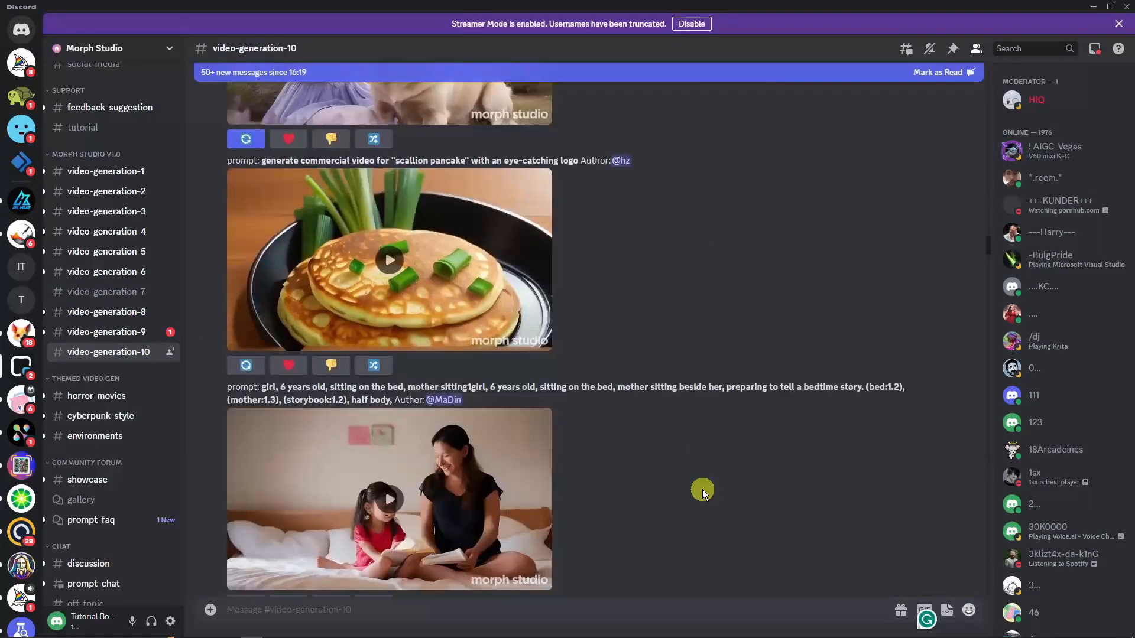
pyautogui.scroll(-15, 779, 427)
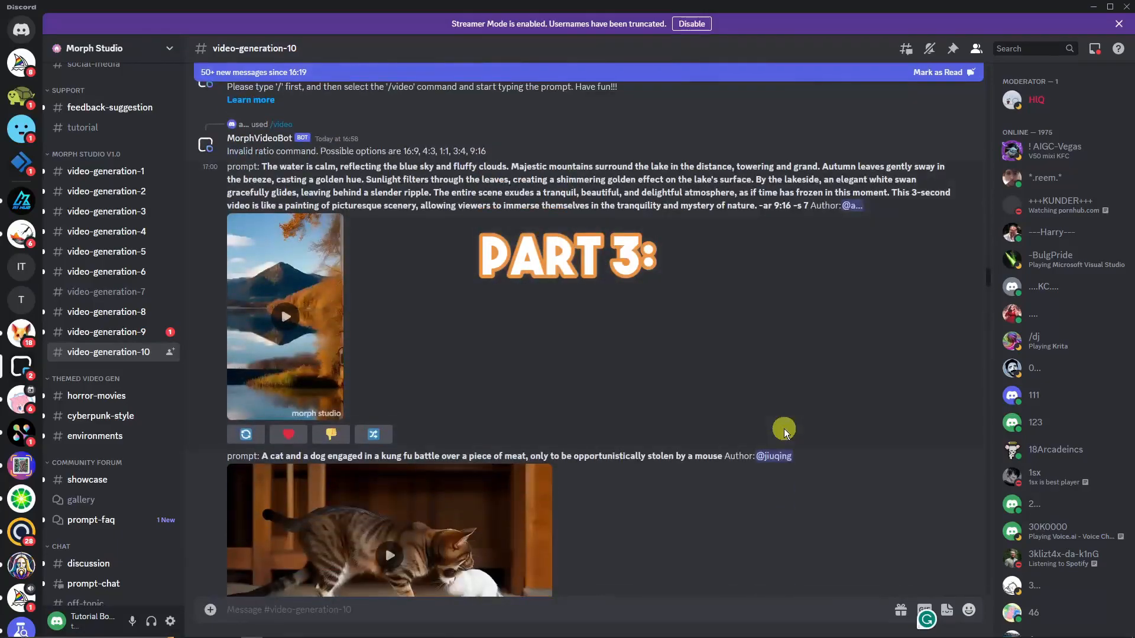
pyautogui.scroll(-5, 783, 428)
pyautogui.scroll(-5, 783, 428)
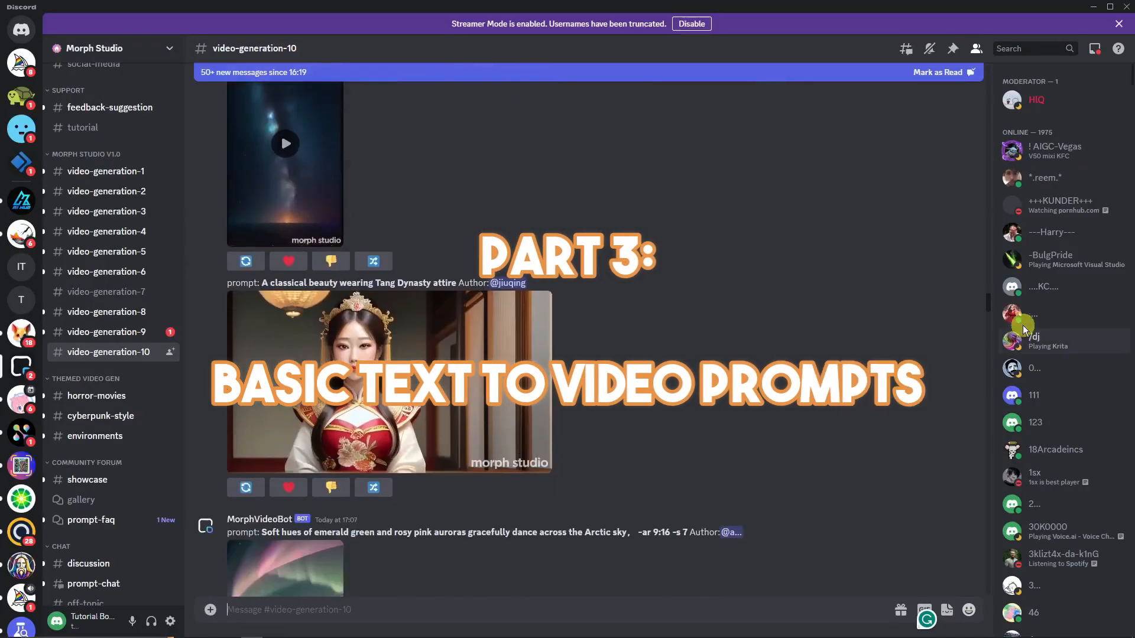
pyautogui.moveTo(988, 307); pyautogui.dragTo(991, 417)
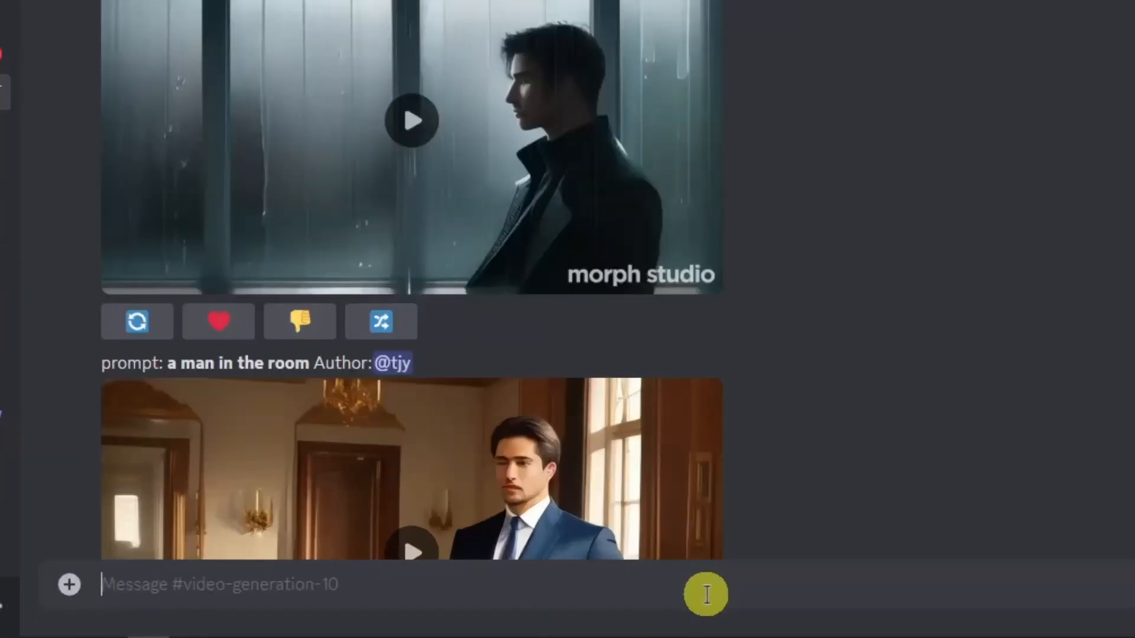
pyautogui.write('/video')
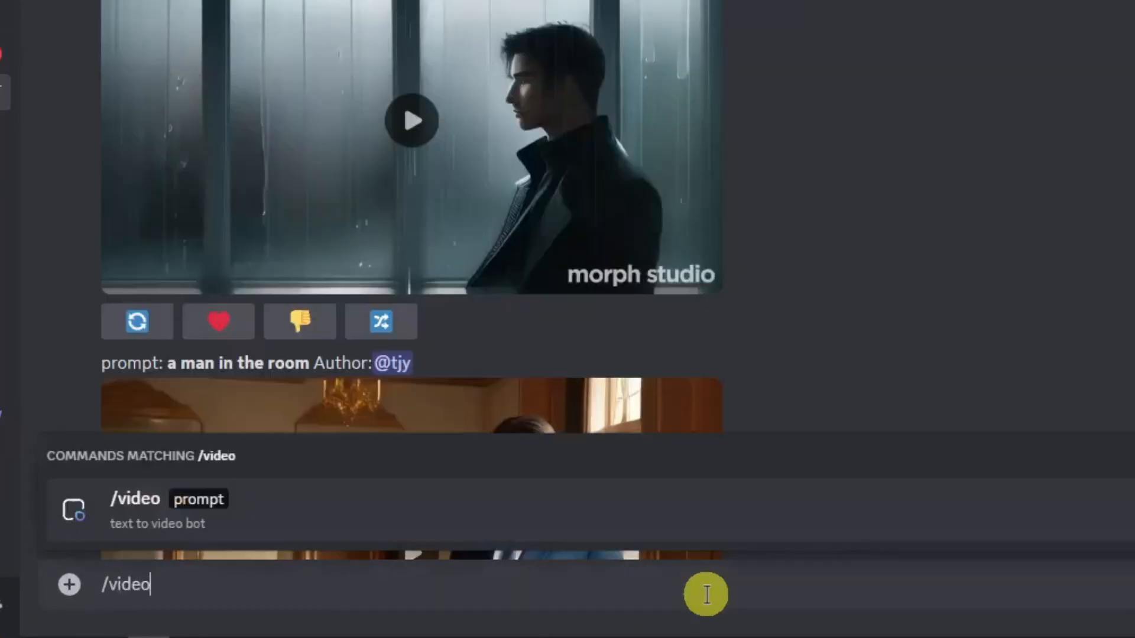
pyautogui.press('Tab')
pyautogui.write('sunset')
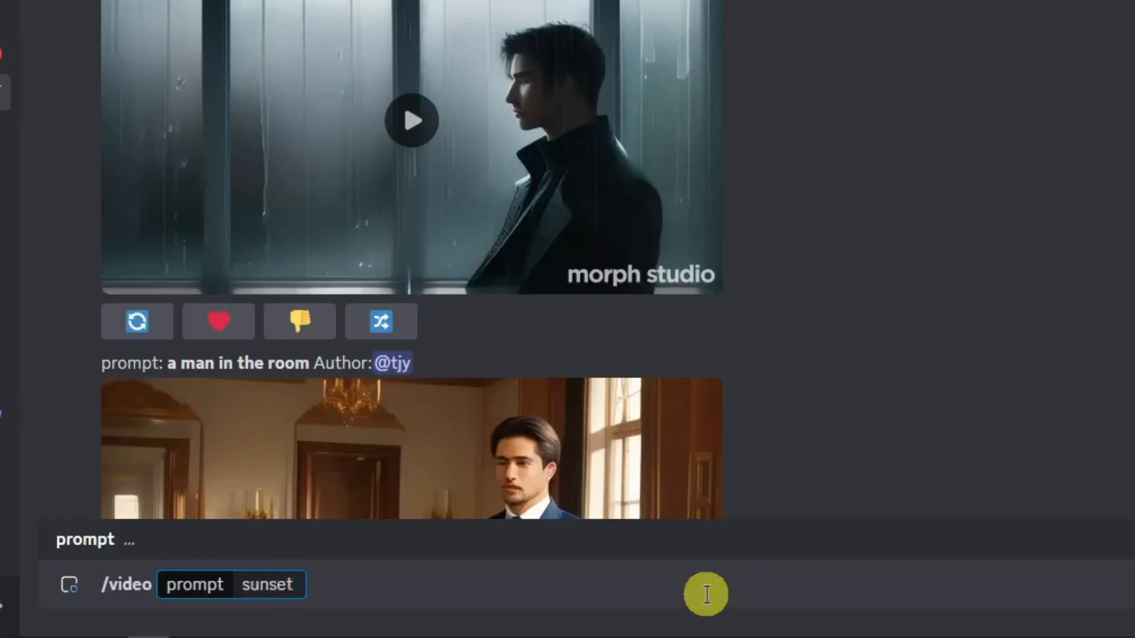
pyautogui.write(' wave reef')
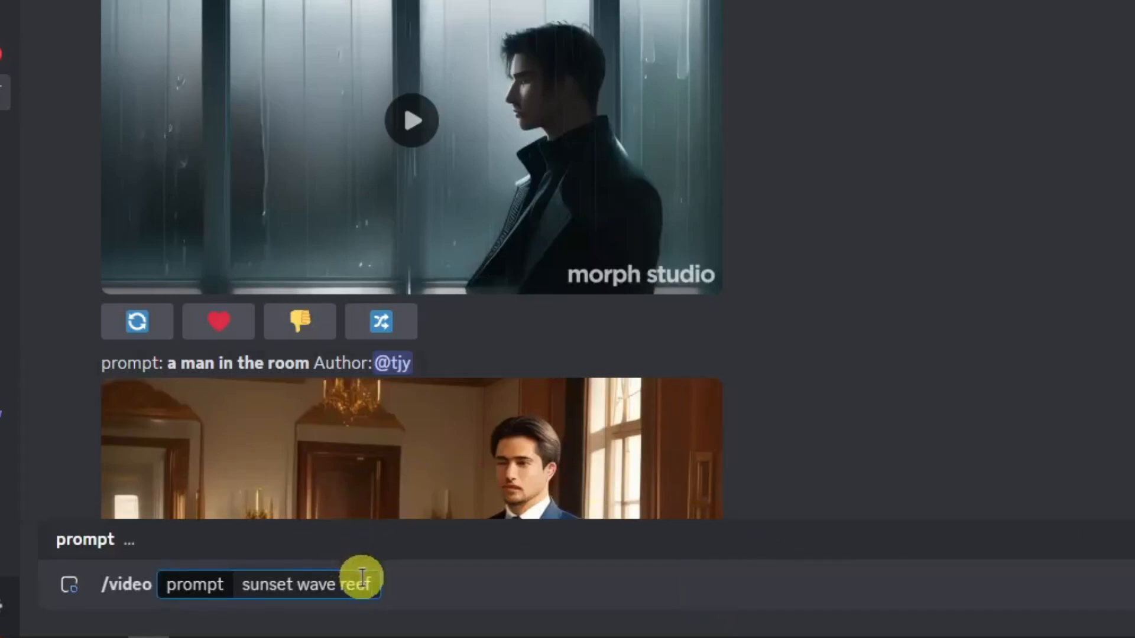
pyautogui.press('Return')
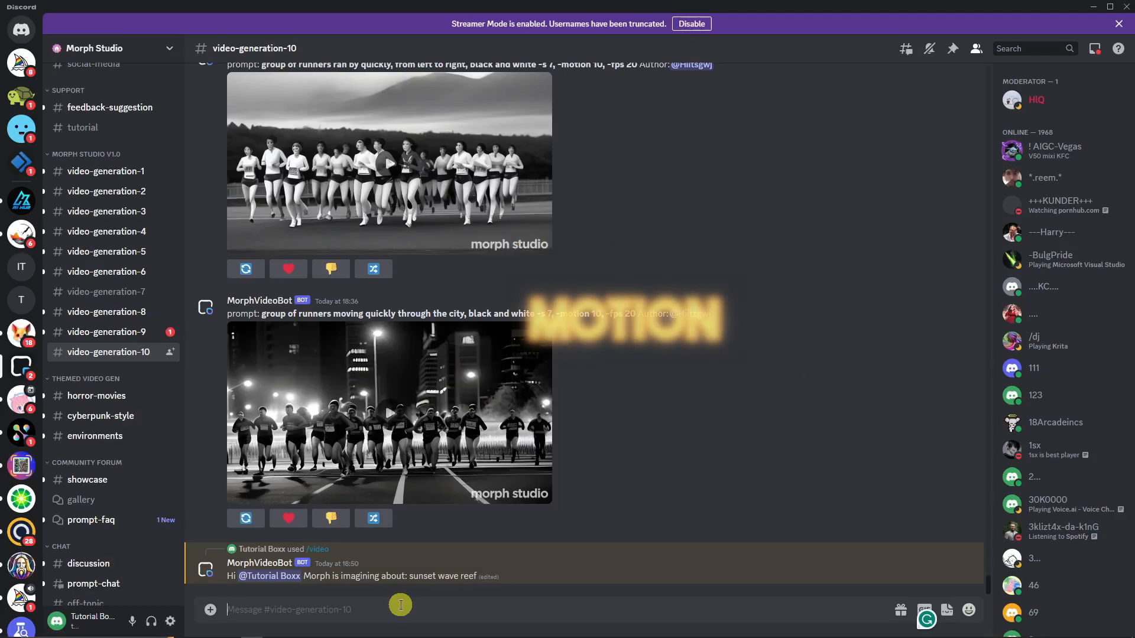
# Step: Start a second /video command and enter "sunset wave reef" as its prompt
pyautogui.write('/')
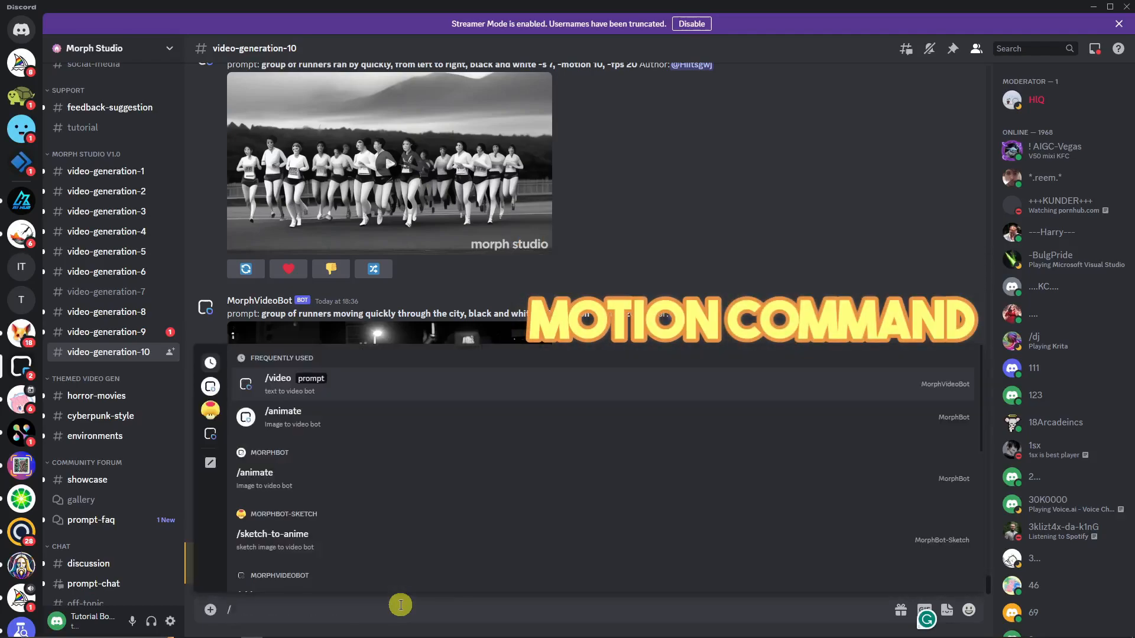
pyautogui.write('video')
pyautogui.press('Tab')
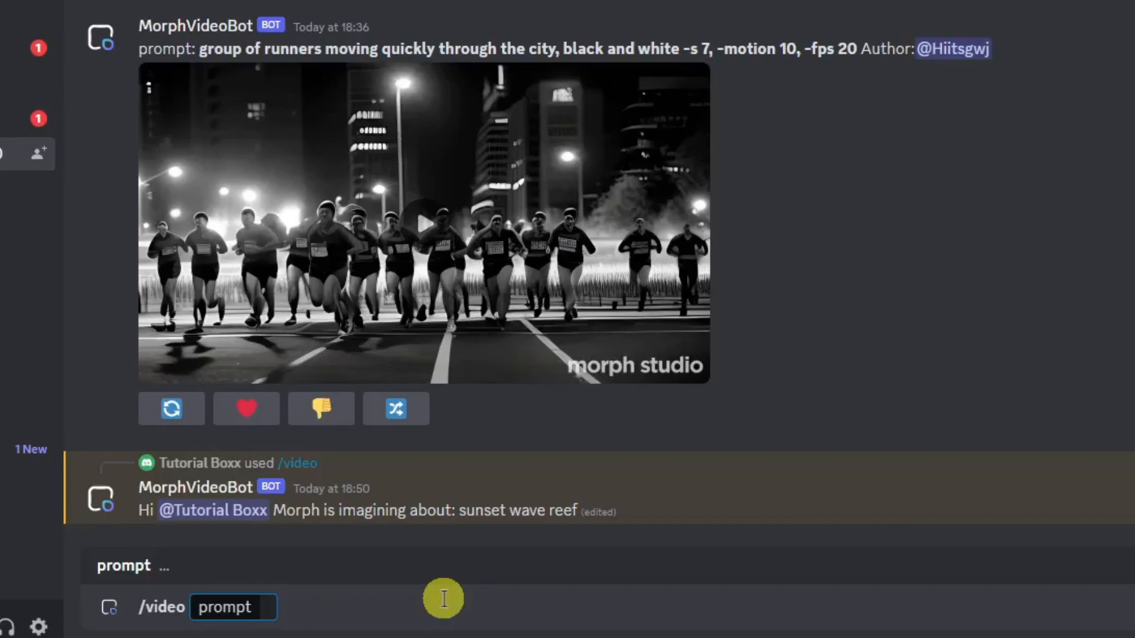
pyautogui.write('suns')
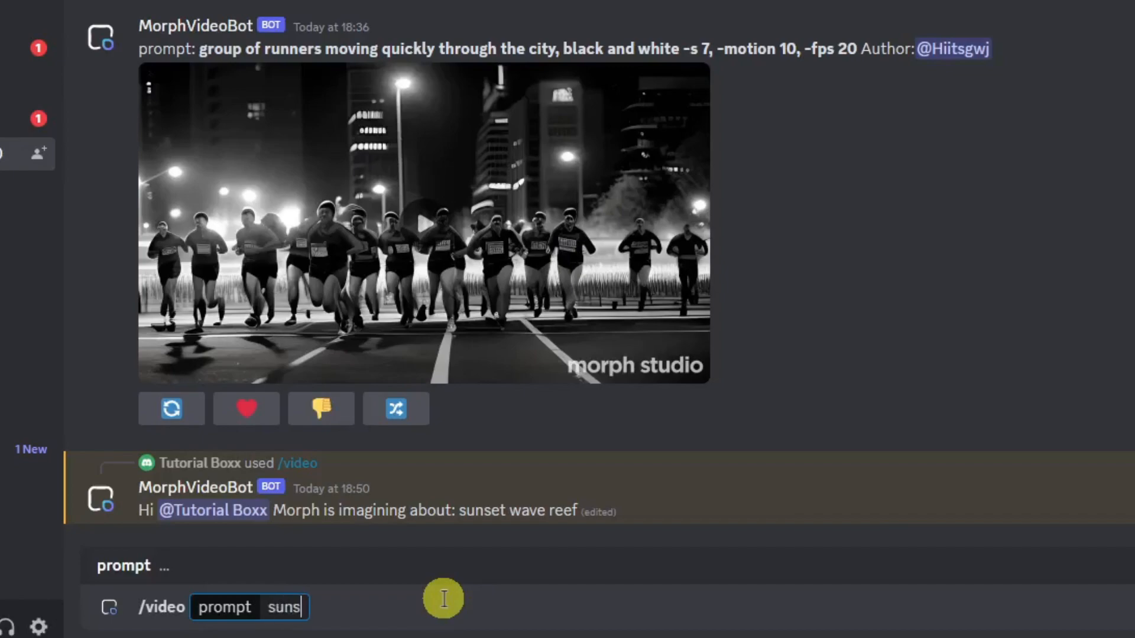
pyautogui.write('et wave reef')
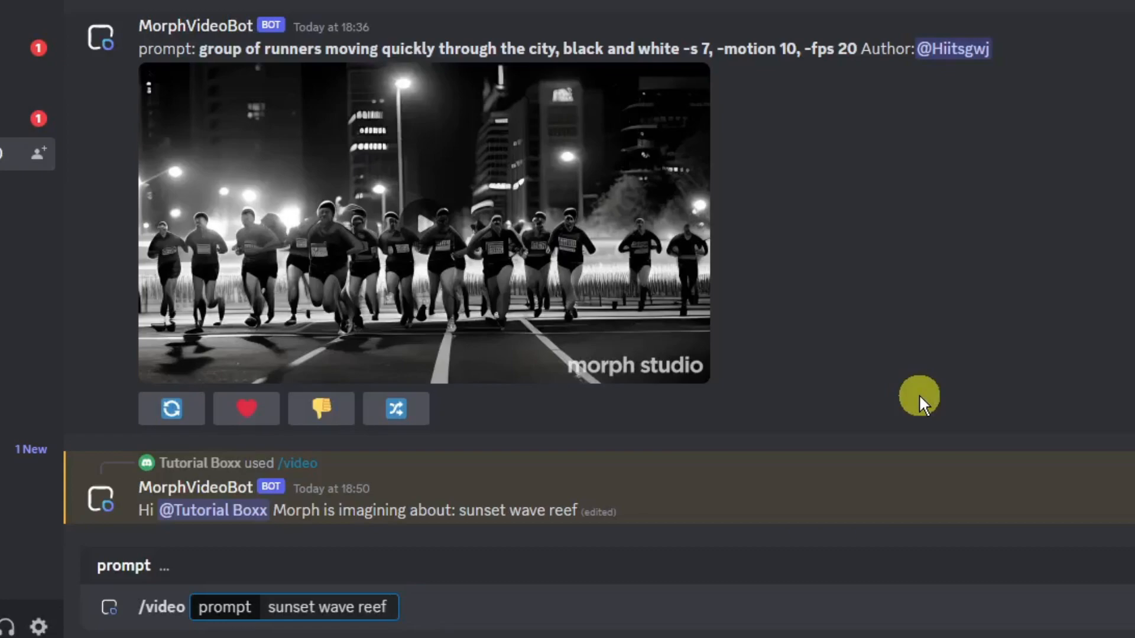
pyautogui.write('zoom in')
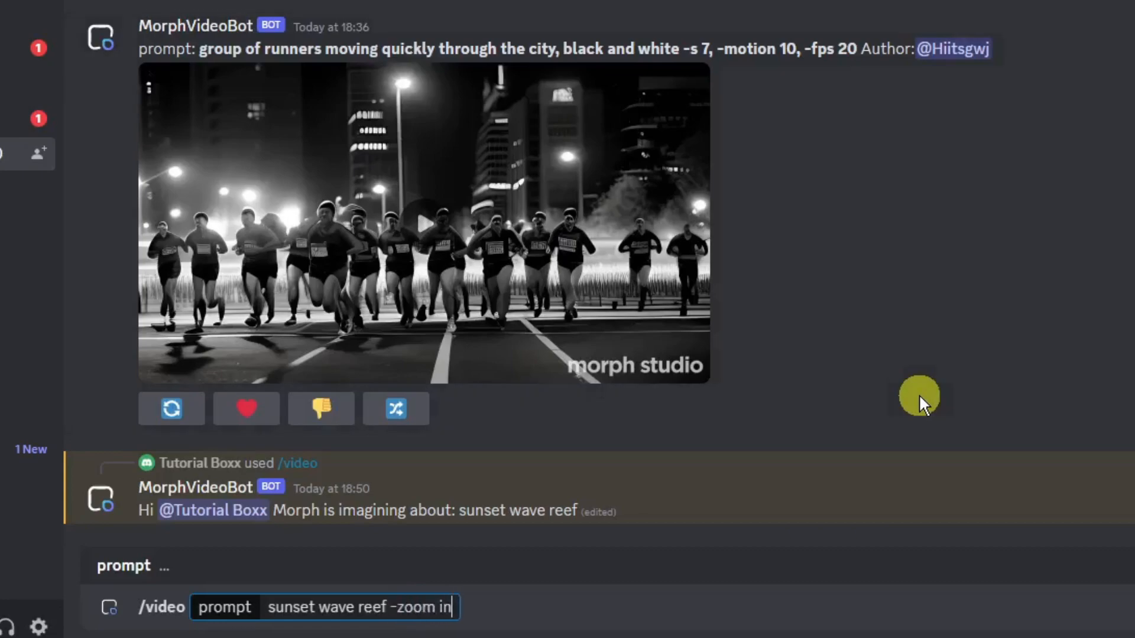
pyautogui.write(' -motion 5')
pyautogui.press('BackSpace')
pyautogui.write('10')
pyautogui.press('BackSpace')
pyautogui.press('BackSpace')
pyautogui.write('0 10')
pyautogui.press('BackSpace')
pyautogui.press('BackSpace')
pyautogui.press('BackSpace')
pyautogui.press('BackSpace')
pyautogui.press('BackSpace')
pyautogui.press('BackSpace')
pyautogui.press('BackSpace')
pyautogui.press('BackSpace')
pyautogui.press('BackSpace')
pyautogui.press('BackSpace')
pyautogui.press('BackSpace')
pyautogui.press('BackSpace')
pyautogui.press('BackSpace')
pyautogui.press('BackSpace')
pyautogui.press('BackSpace')
pyautogui.press('BackSpace')
pyautogui.press('BackSpace')
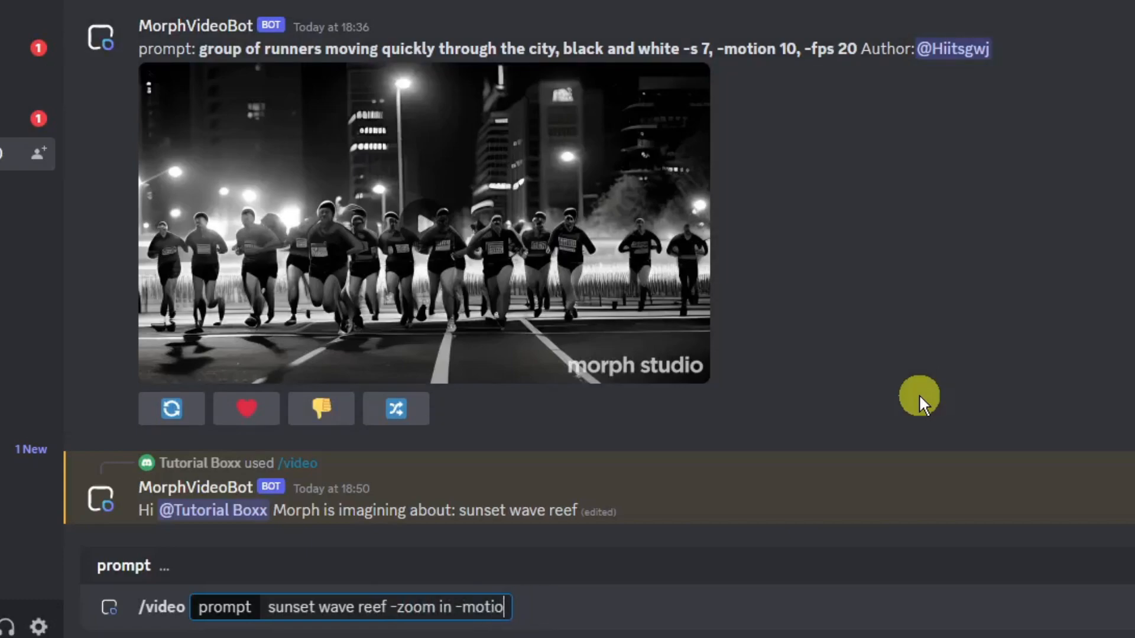
pyautogui.press('BackSpace')
pyautogui.press('BackSpace')
pyautogui.press('BackSpace')
pyautogui.write('motion')
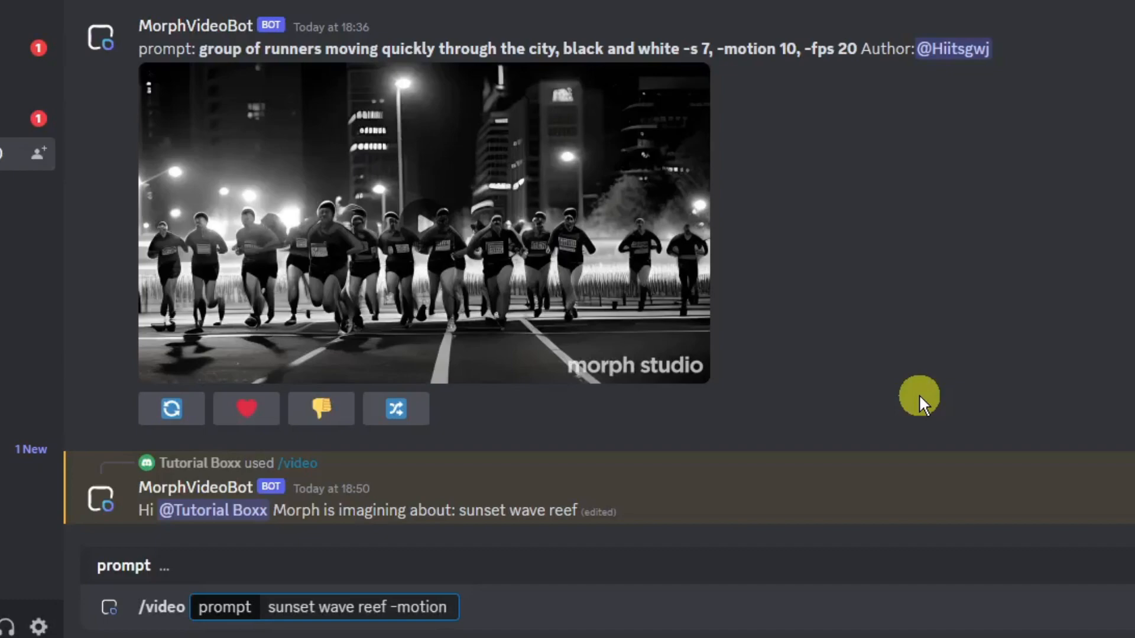
pyautogui.write('5')
pyautogui.press('BackSpace')
pyautogui.press('BackSpace')
pyautogui.press('BackSpace')
pyautogui.press('BackSpace')
pyautogui.press('BackSpace')
pyautogui.press('BackSpace')
pyautogui.write('zoom')
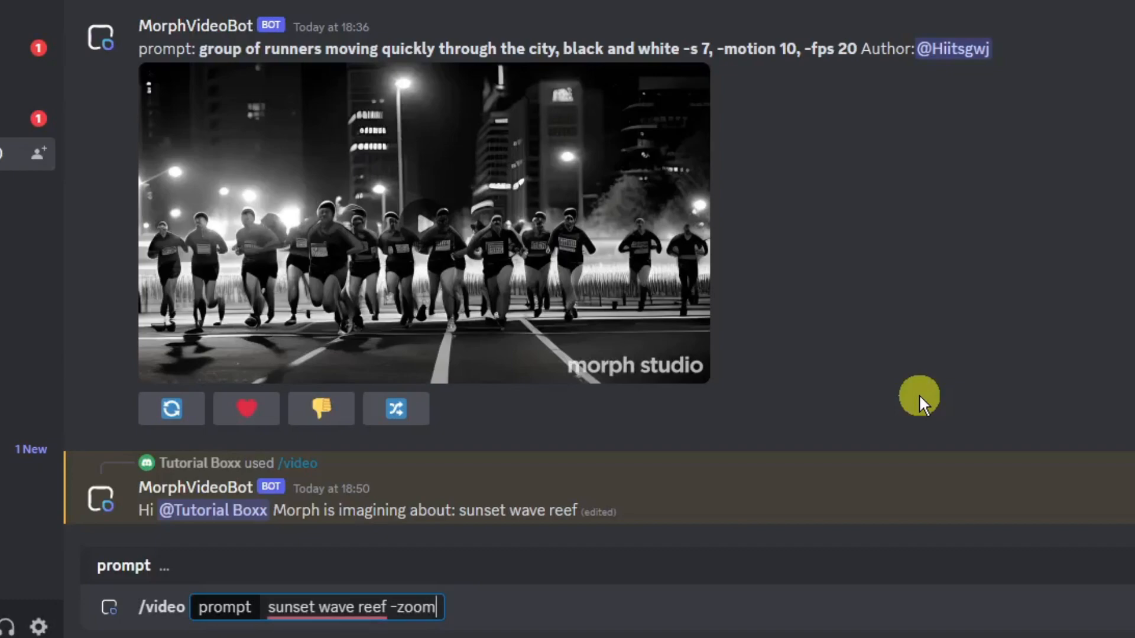
pyautogui.press('BackSpace')
pyautogui.press('BackSpace')
pyautogui.press('BackSpace')
pyautogui.press('BackSpace')
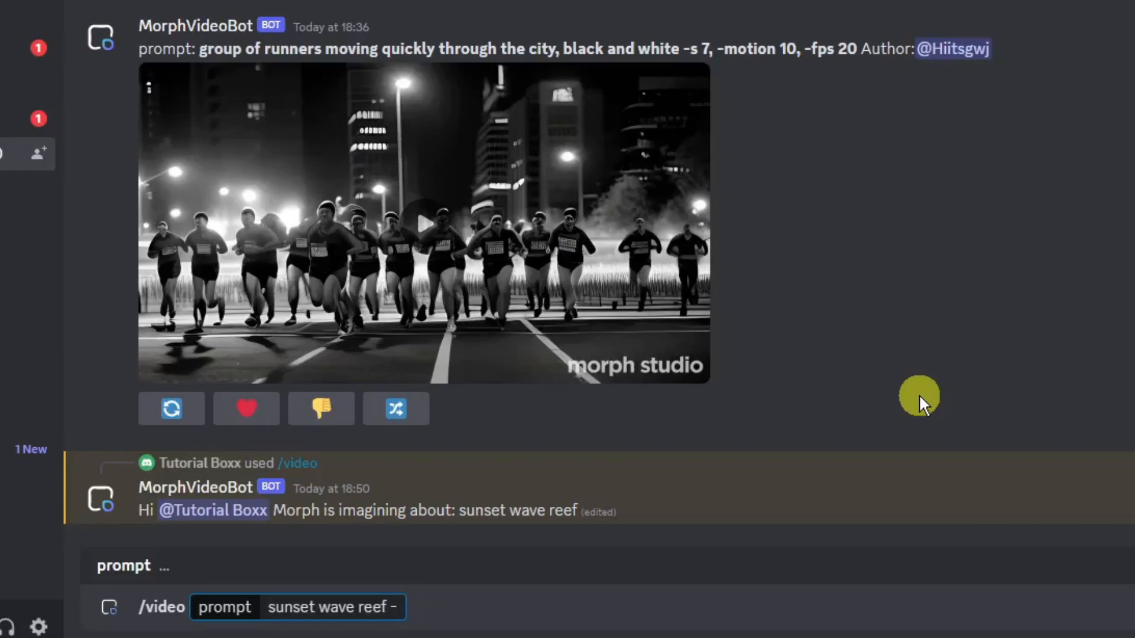
# Step: Complete the sunset wave reef prompt with the parameter -motion 5 and submit the command
pyautogui.write('motion 5')
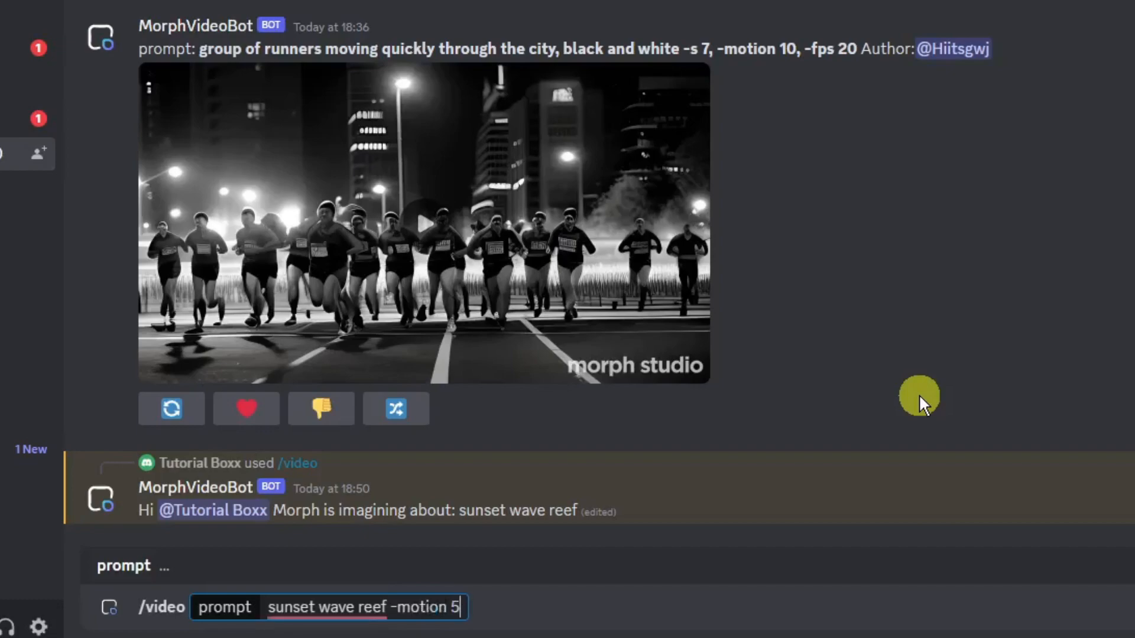
pyautogui.press('Return')
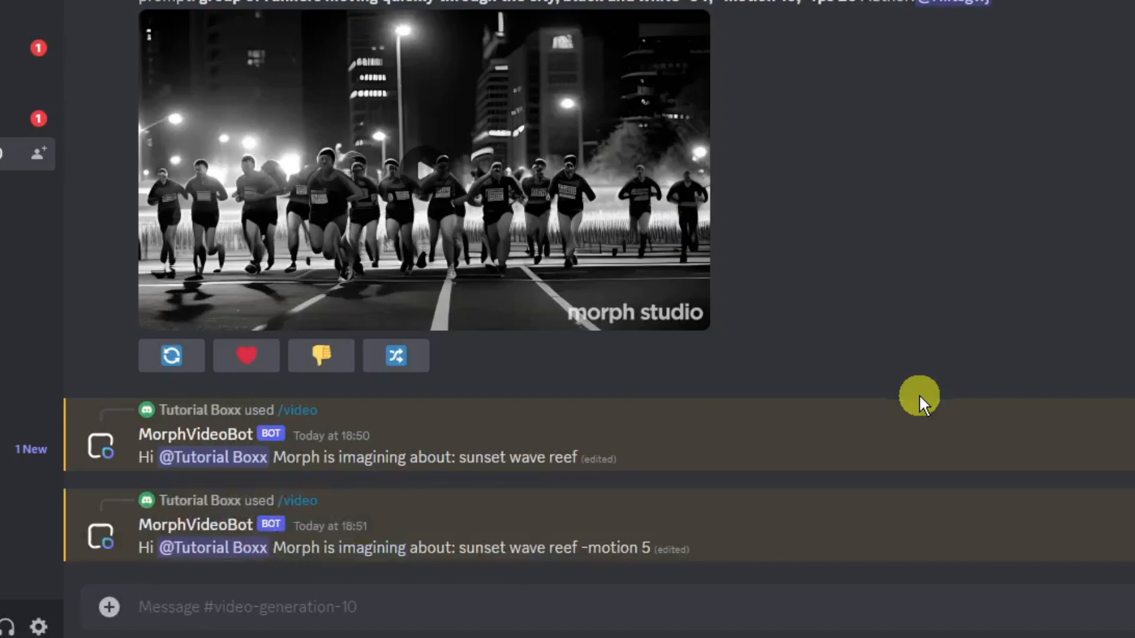
# Step: Submit a /video command with the prompt "sunset wave reef -zoom in -motion 5"
pyautogui.write('/video')
pyautogui.press('Tab')
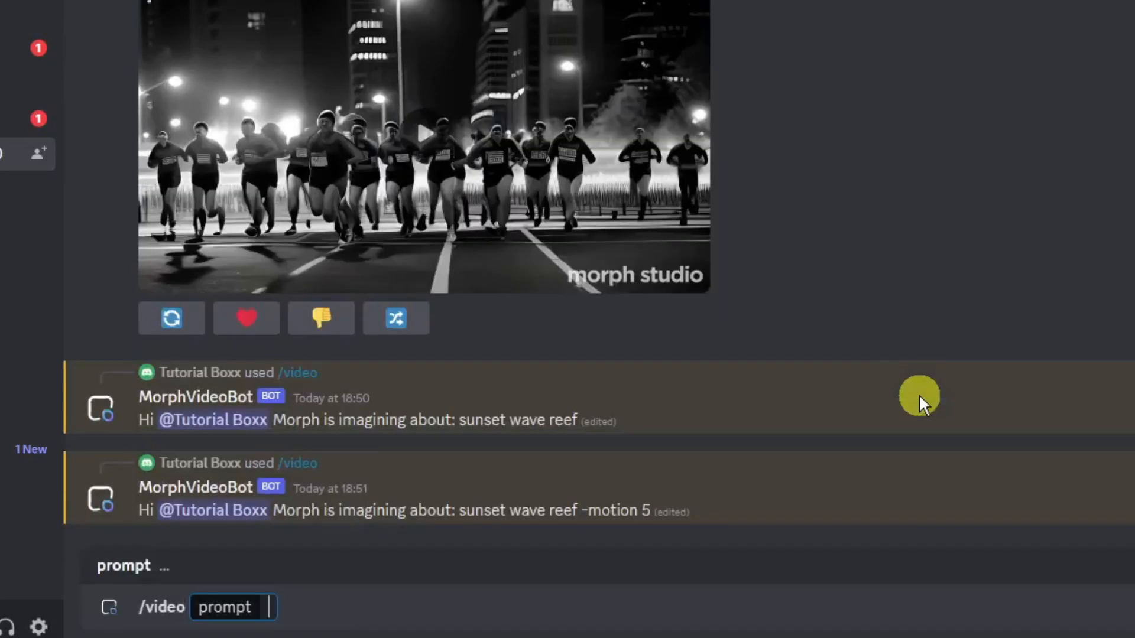
pyautogui.write('sunset wave r')
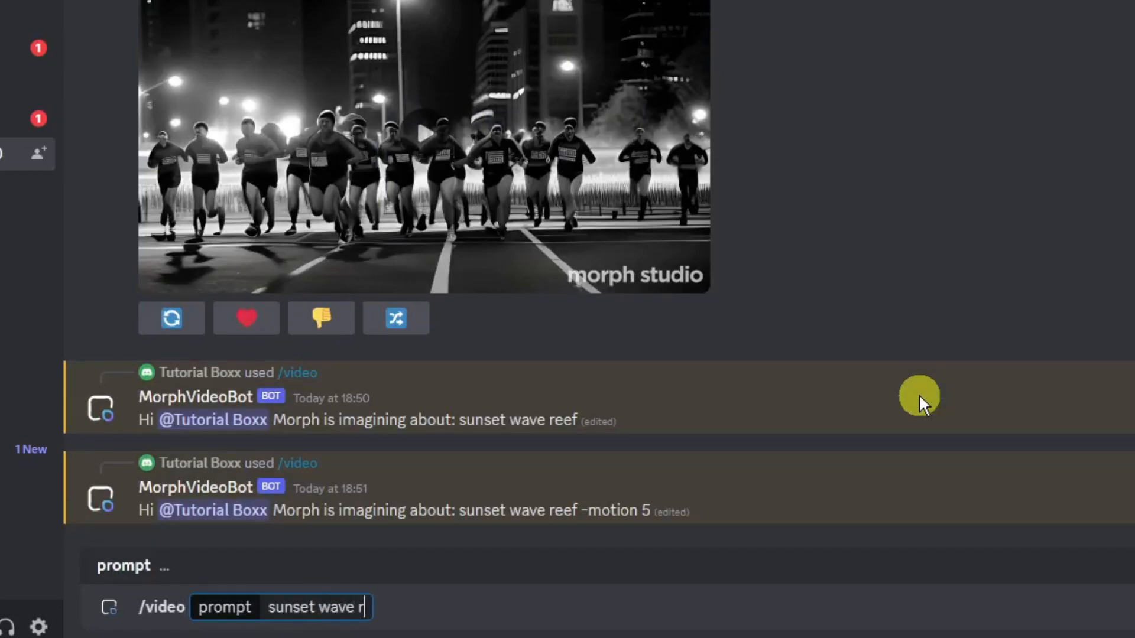
pyautogui.write('eef -zoom')
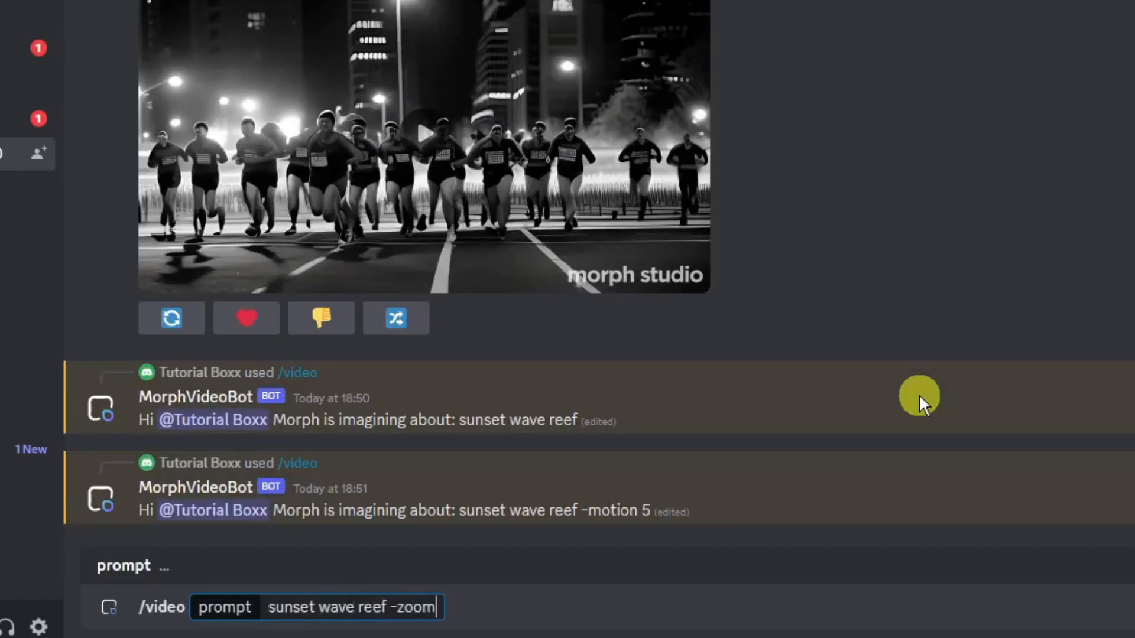
pyautogui.write(' in -motion5')
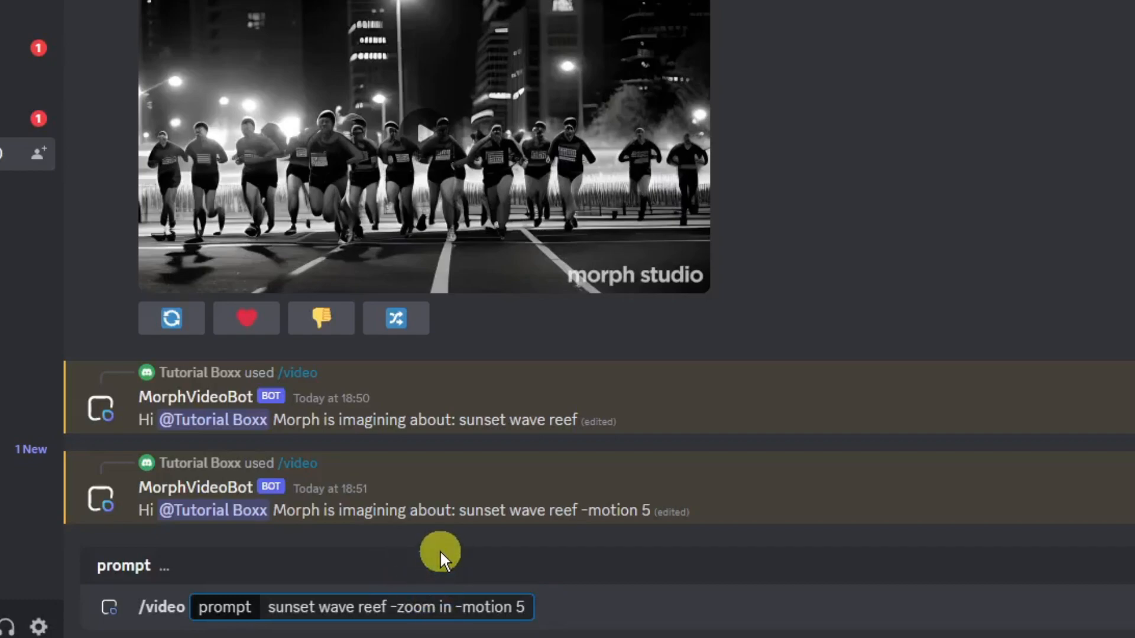
pyautogui.press('Return')
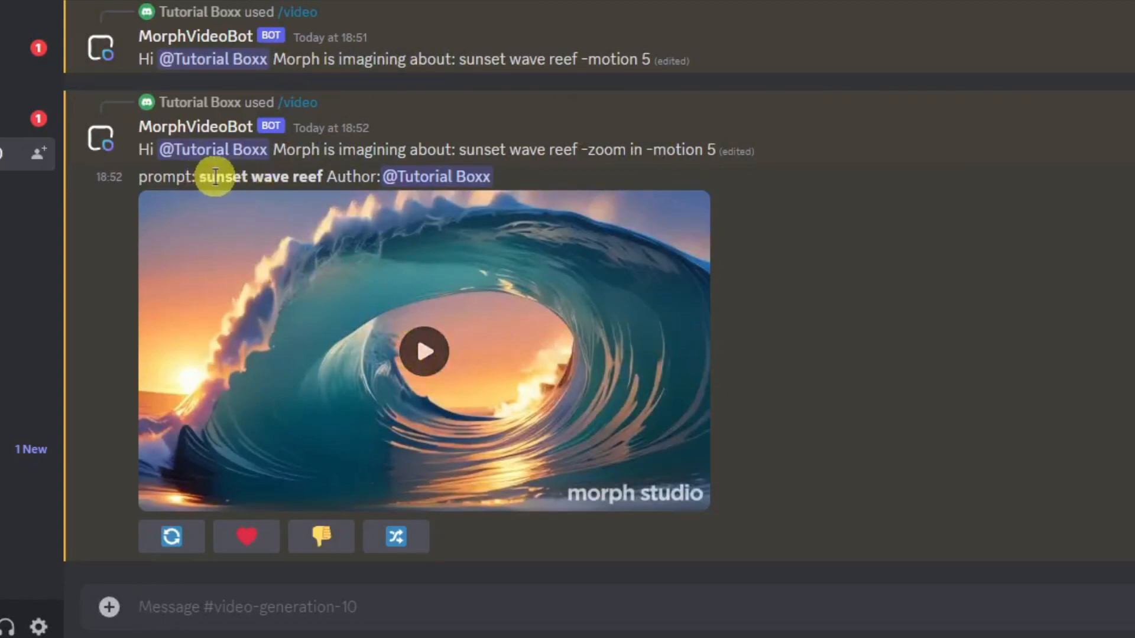
# Step: Play and replay the generated sunset wave reef clip, and return it to the beginning
pyautogui.click(426, 351)
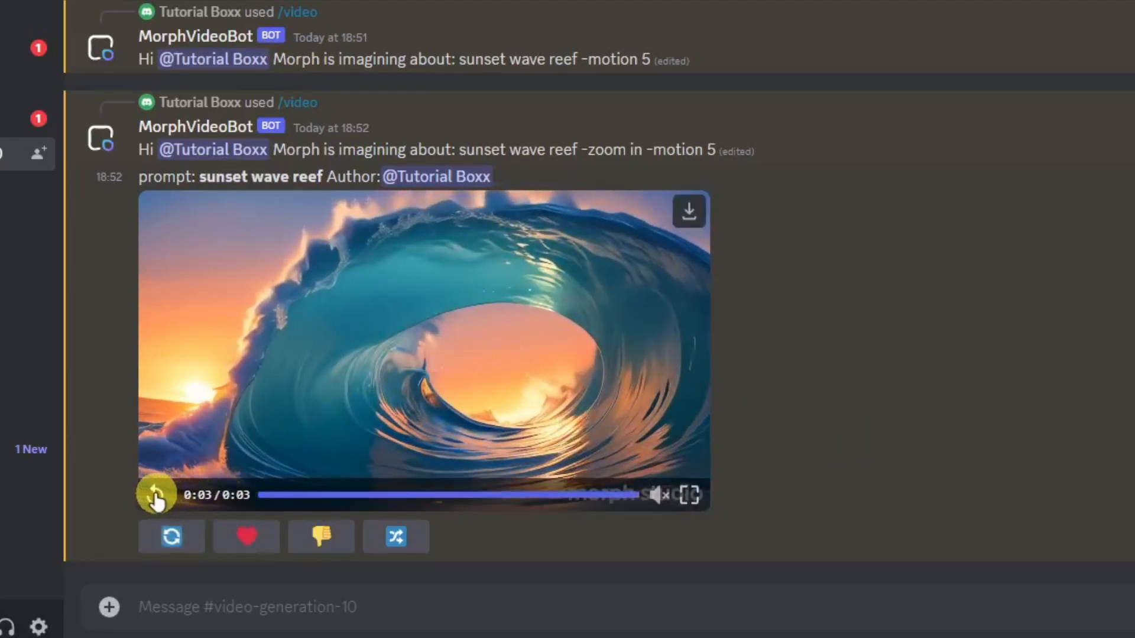
pyautogui.click(156, 497)
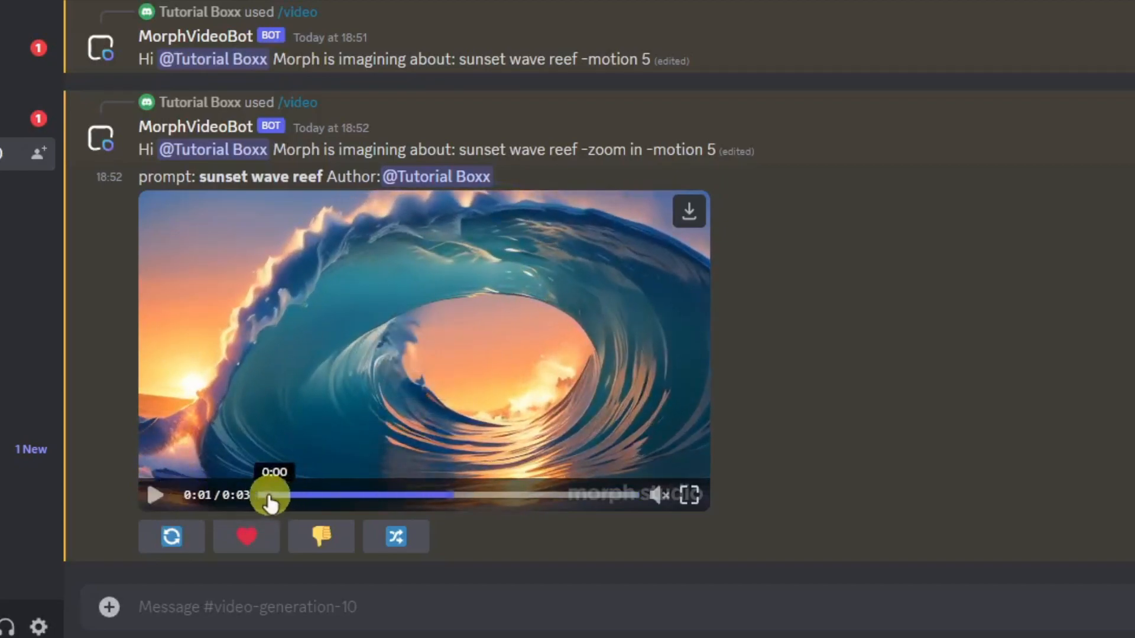
pyautogui.click(264, 496)
pyautogui.click(156, 496)
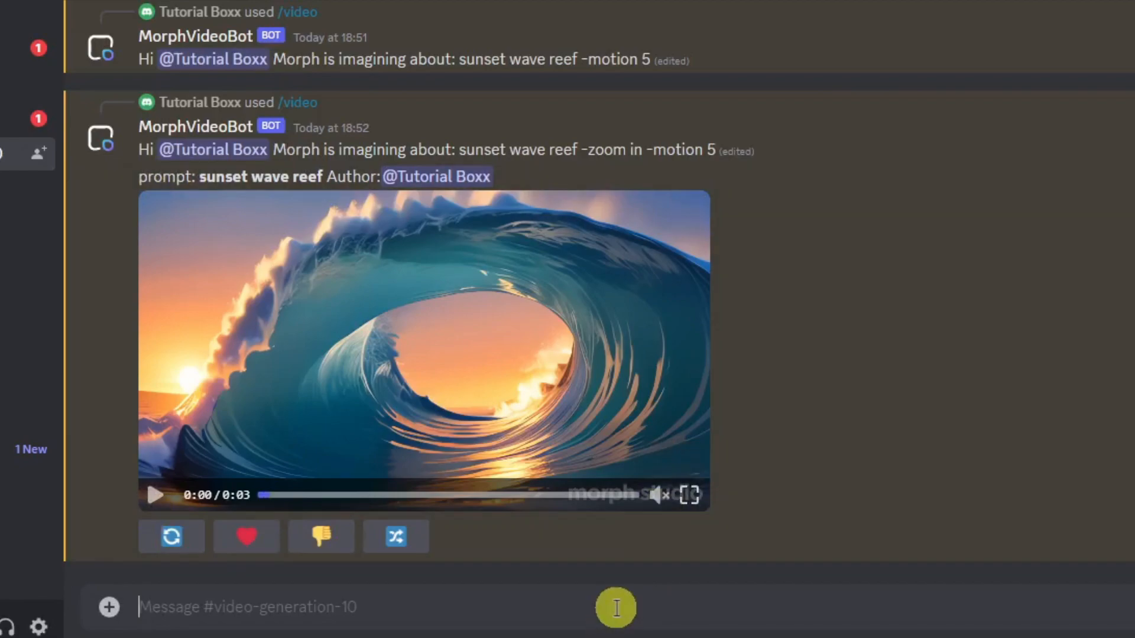
# Step: Start a new /video command with the prompt "sunset wave reef -ar 9:16"
pyautogui.write('/video')
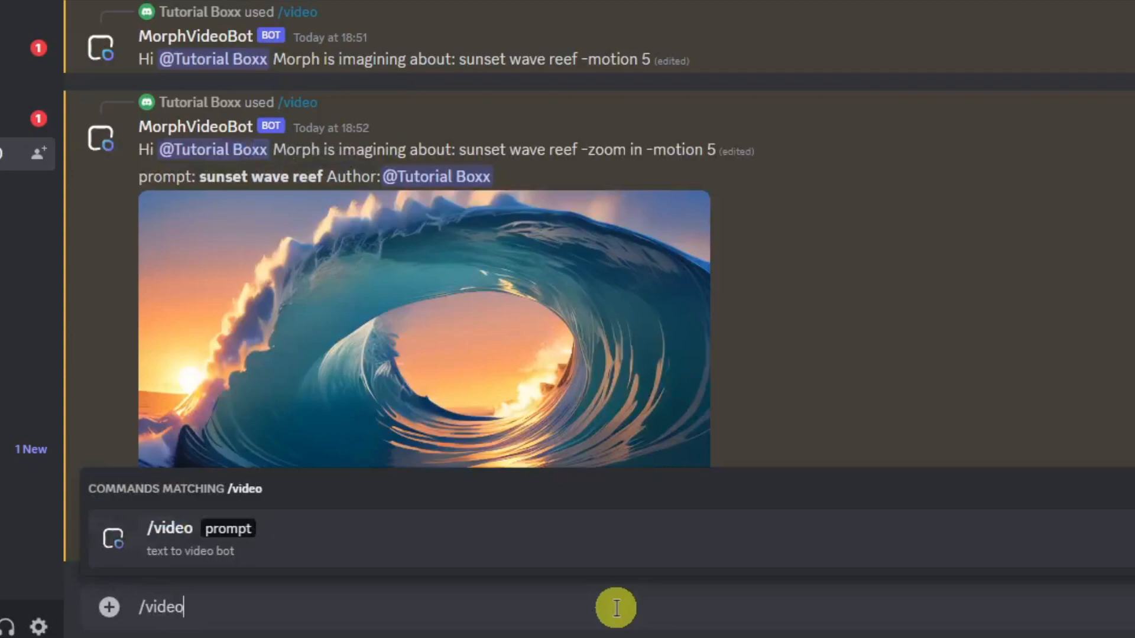
pyautogui.press('Tab')
pyautogui.write('sunset ')
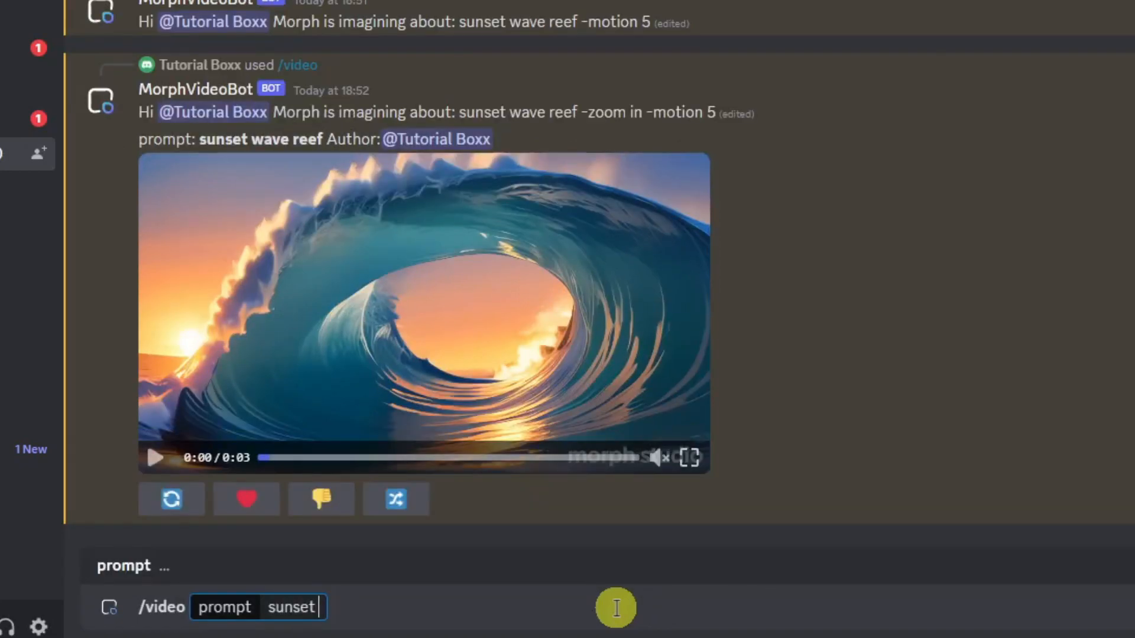
pyautogui.write('wave reef -')
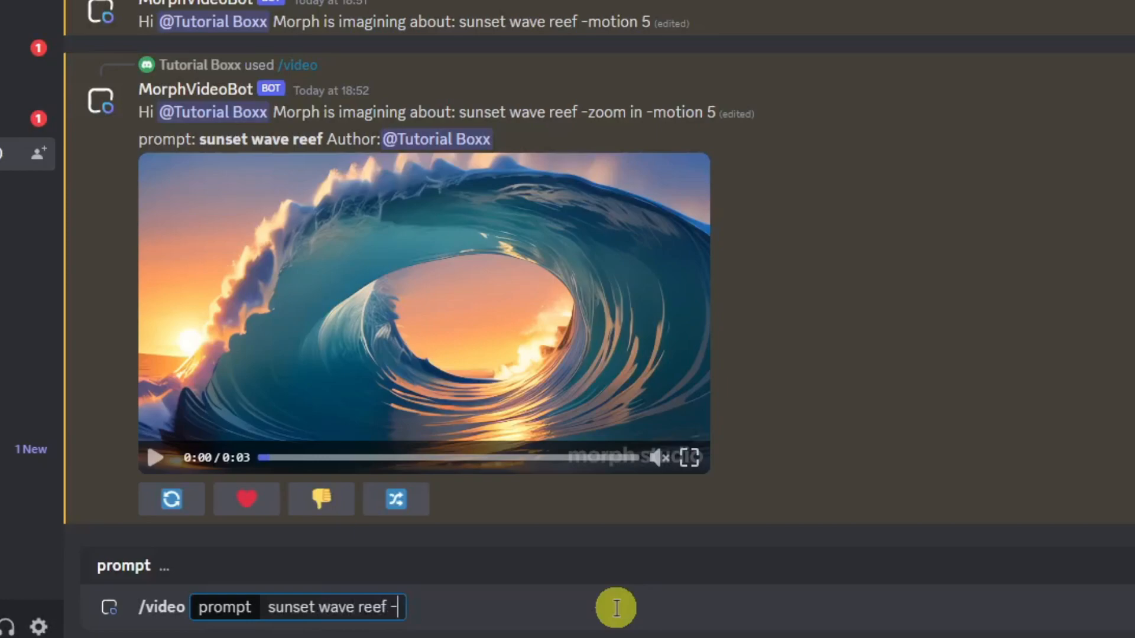
pyautogui.write('ar')
pyautogui.write(' (')
pyautogui.write(':16')
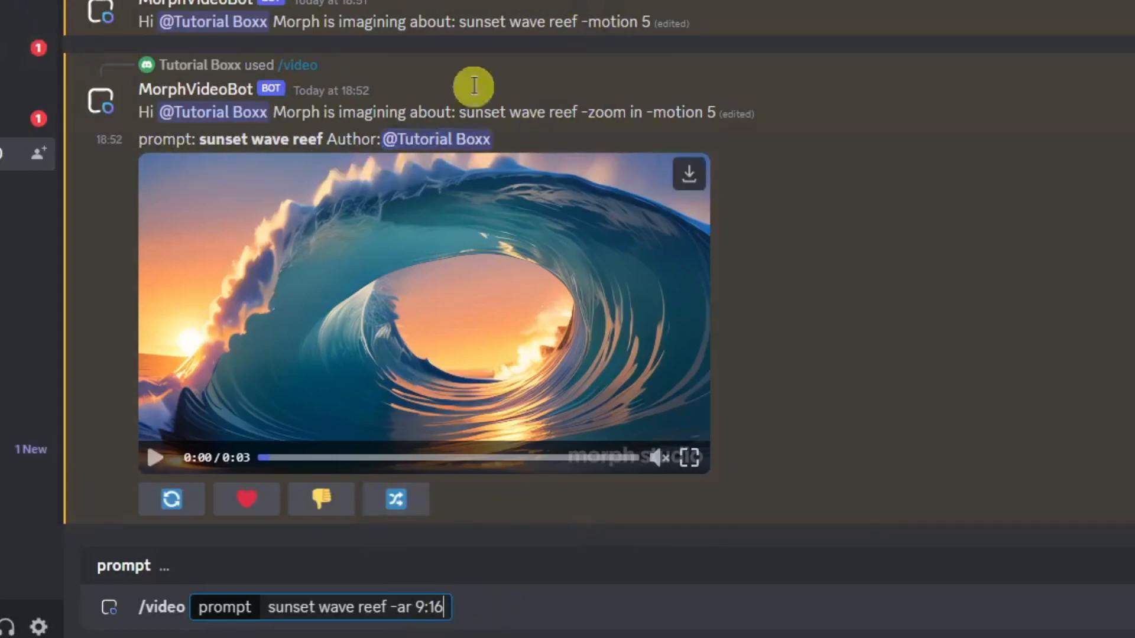
# Step: Change the prompt's aspect ratio parameter first to 16:9 and then to 4:3
pyautogui.press('BackSpace')
pyautogui.press('BackSpace')
pyautogui.press('BackSpace')
pyautogui.press('BackSpace')
pyautogui.write('16')
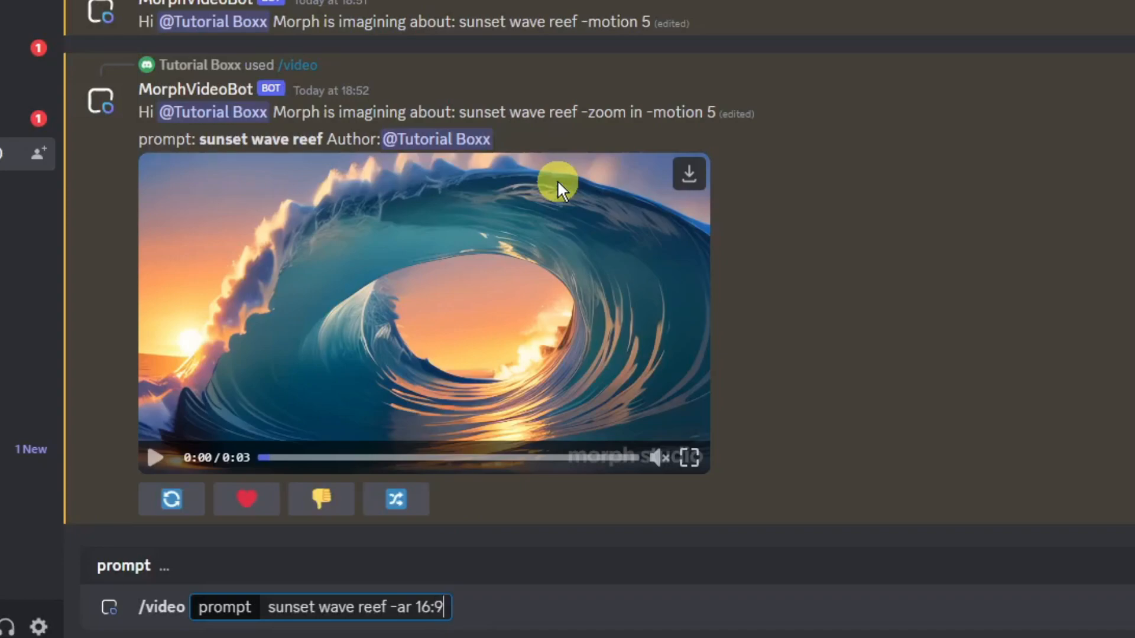
pyautogui.press('BackSpace')
pyautogui.press('BackSpace')
pyautogui.press('BackSpace')
pyautogui.press('BackSpace')
pyautogui.write('4:3')
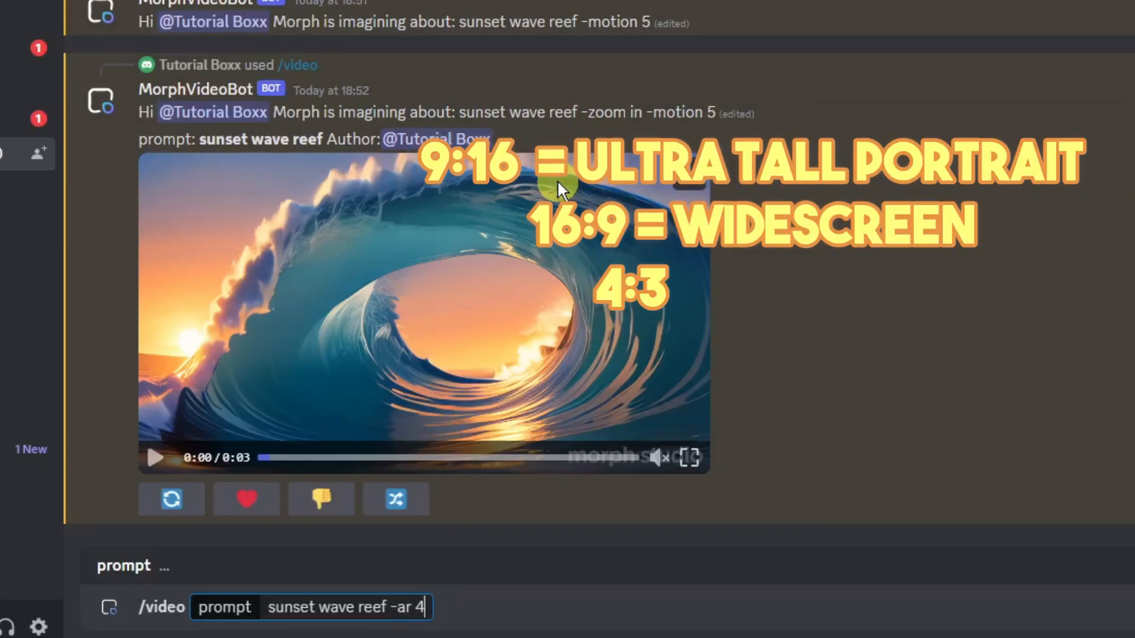
# Step: Try the square 1:1 ratio in the -ar parameter, followed by 3:4
pyautogui.press('BackSpace')
pyautogui.press('BackSpace')
pyautogui.press('BackSpace')
pyautogui.write('1:1')
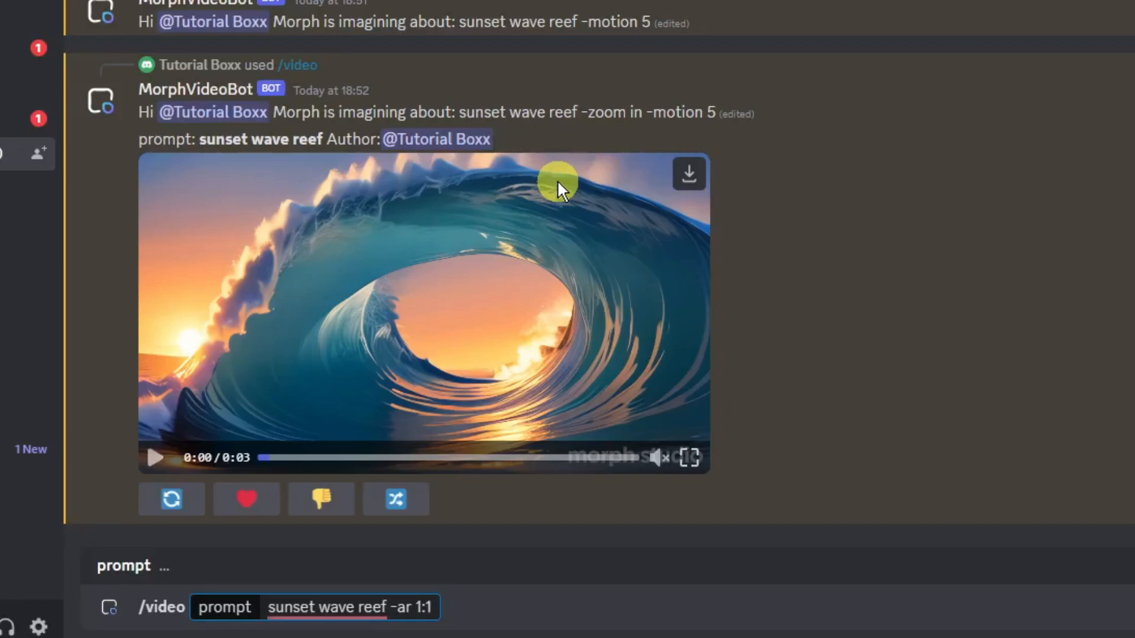
pyautogui.press('BackSpace')
pyautogui.press('BackSpace')
pyautogui.press('BackSpace')
pyautogui.write('3:4')
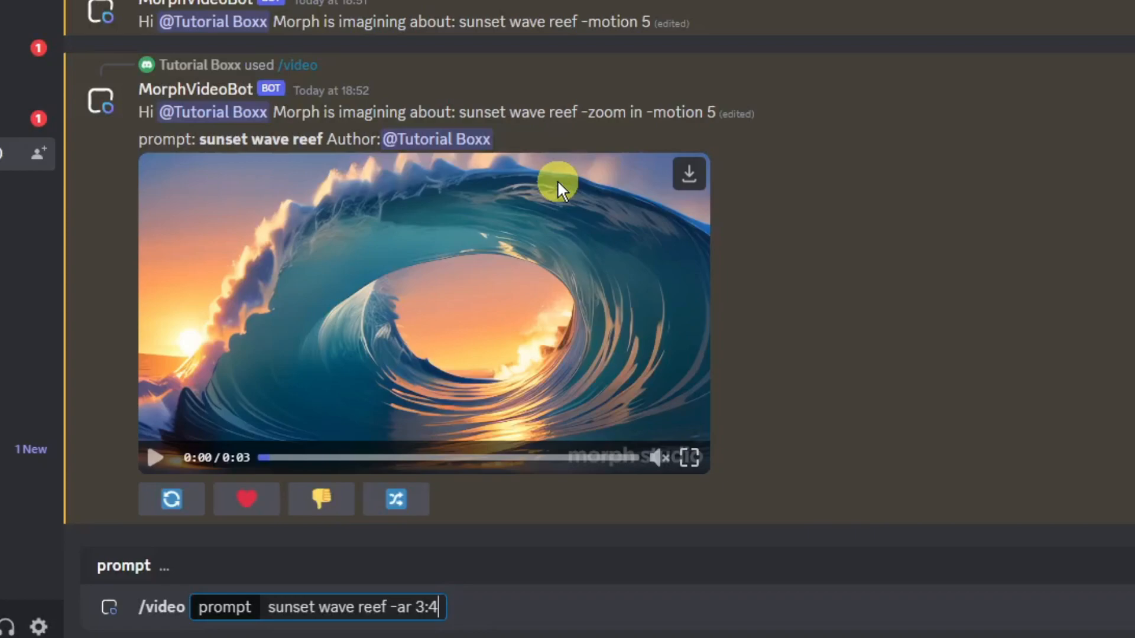
# Step: Set the -ar parameter back to 9:16 and submit the sunset wave reef command
pyautogui.press('BackSpace')
pyautogui.press('BackSpace')
pyautogui.press('BackSpace')
pyautogui.write('9:16')
pyautogui.press('Return')
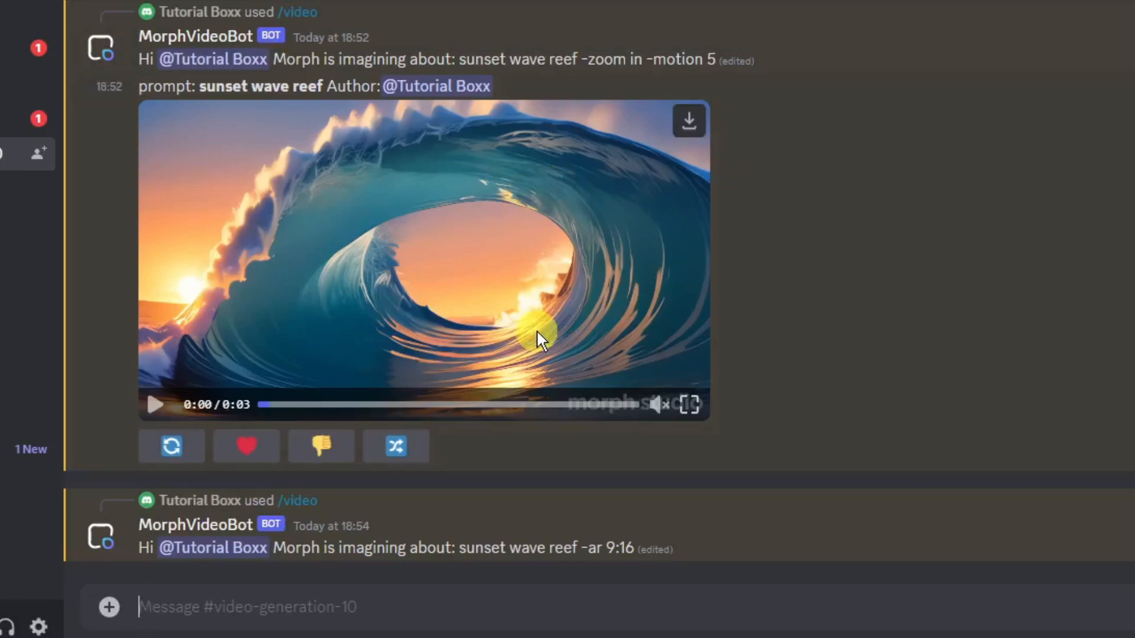
# Step: Start another /video command with the prompt "sunset wave reef -zoom out"
pyautogui.write('/vi')
pyautogui.press('Tab')
pyautogui.write('sun')
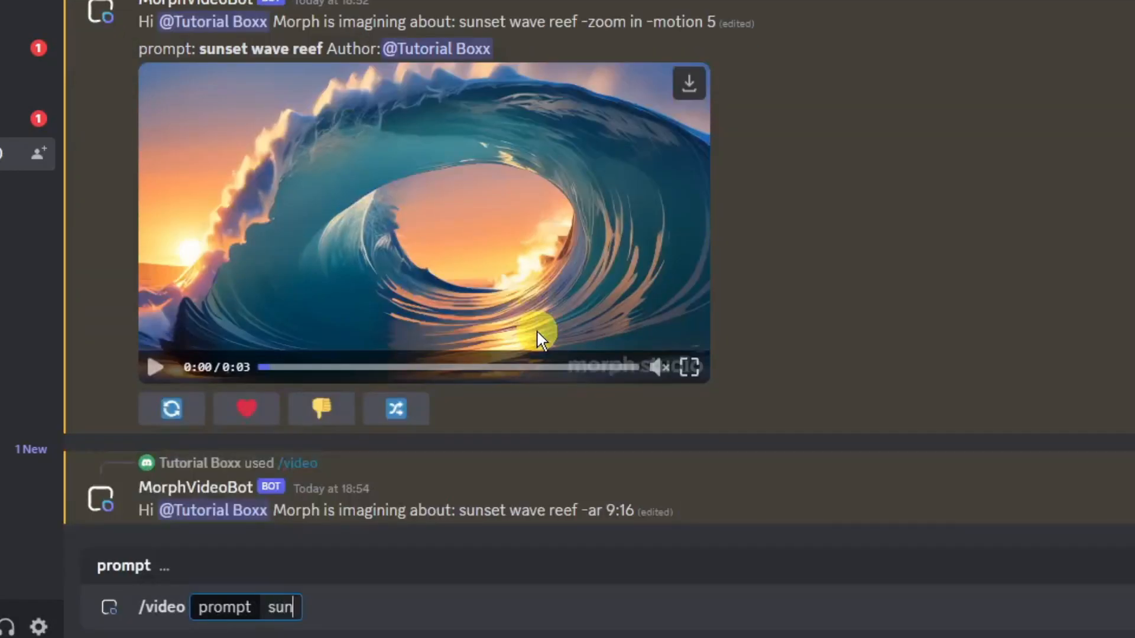
pyautogui.write('set wave reef -zoom out')
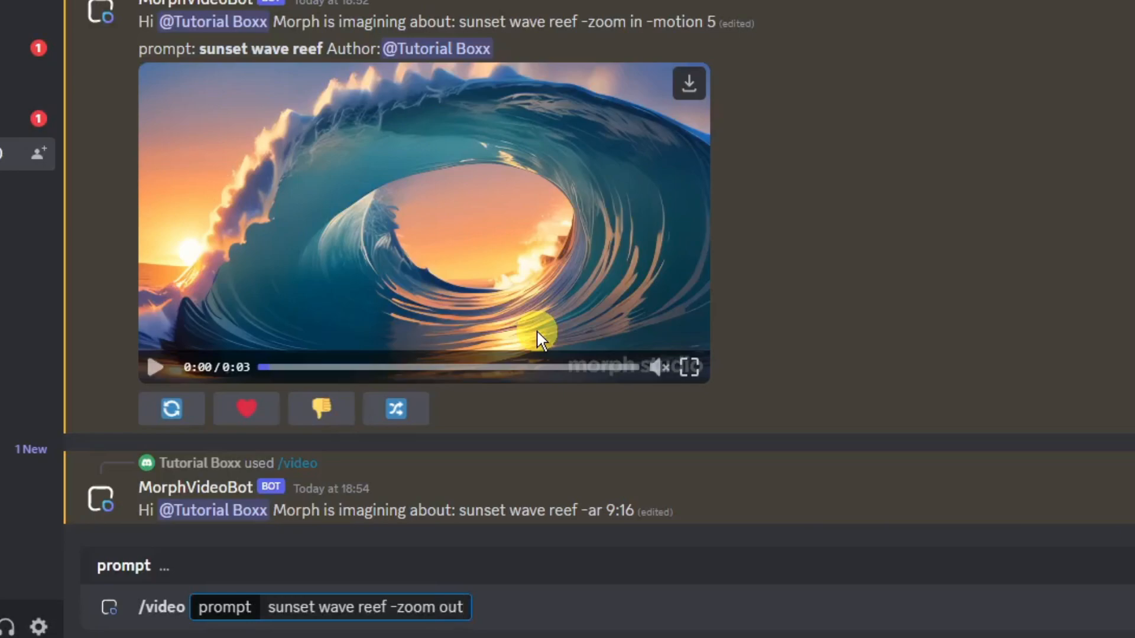
# Step: Replace the zoom out parameter in the prompt with -pan right
pyautogui.press('BackSpace')
pyautogui.press('BackSpace')
pyautogui.press('BackSpace')
pyautogui.press('BackSpace')
pyautogui.press('BackSpace')
pyautogui.press('BackSpace')
pyautogui.press('BackSpace')
pyautogui.press('BackSpace')
pyautogui.write('p')
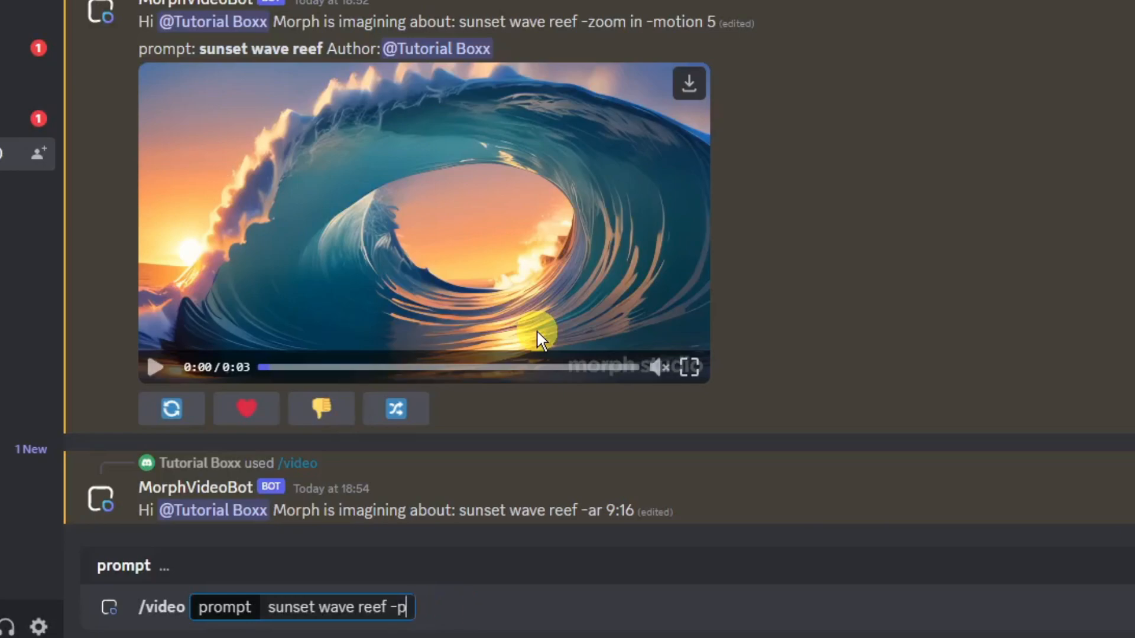
pyautogui.write('an right')
# Step: Change the pan direction in the prompt to up and then to down
pyautogui.press('BackSpace')
pyautogui.press('BackSpace')
pyautogui.press('BackSpace')
pyautogui.press('BackSpace')
pyautogui.press('BackSpace')
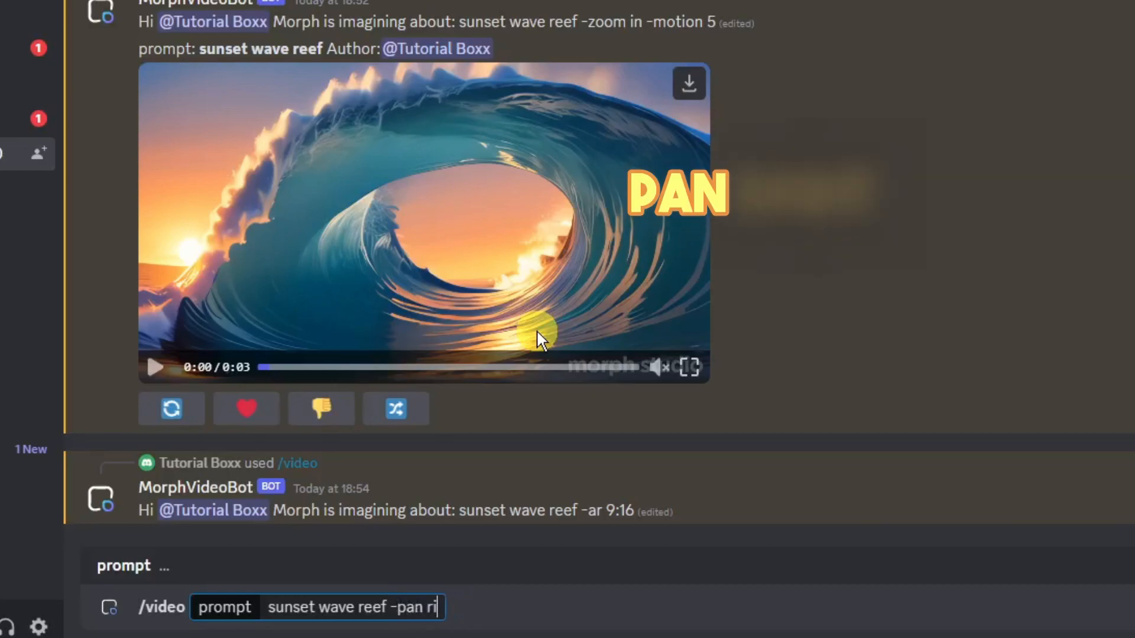
pyautogui.write('up')
pyautogui.press('BackSpace')
pyautogui.press('BackSpace')
pyautogui.write('down')
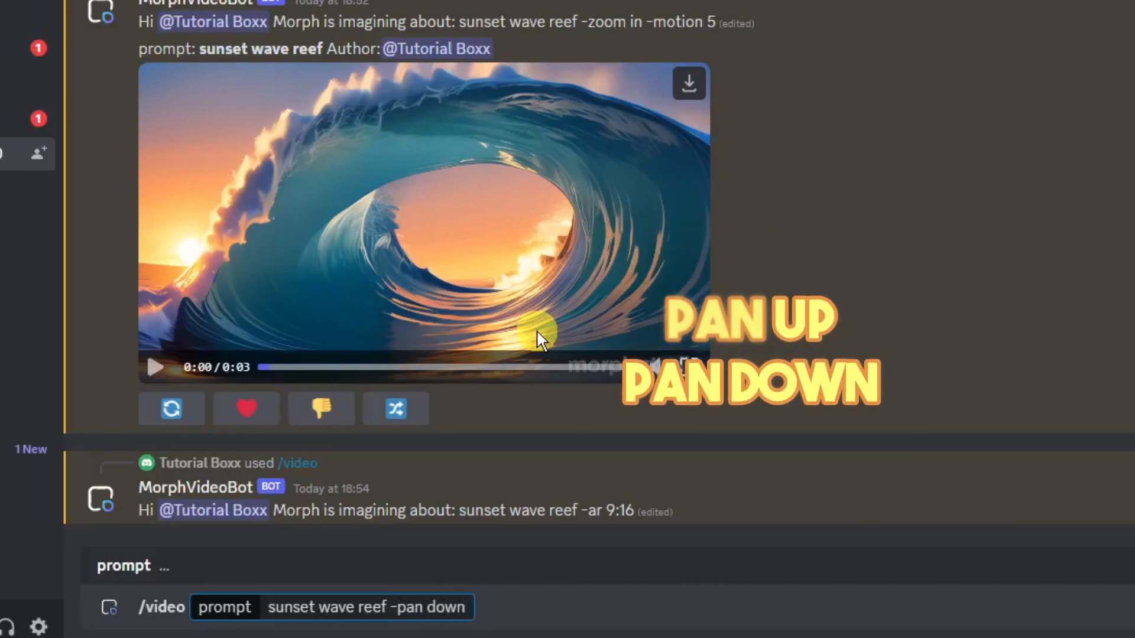
# Step: Switch the pan direction to right, try adding left after it, and remove left again
pyautogui.press('BackSpace')
pyautogui.press('BackSpace')
pyautogui.press('BackSpace')
pyautogui.press('BackSpace')
pyautogui.write('right')
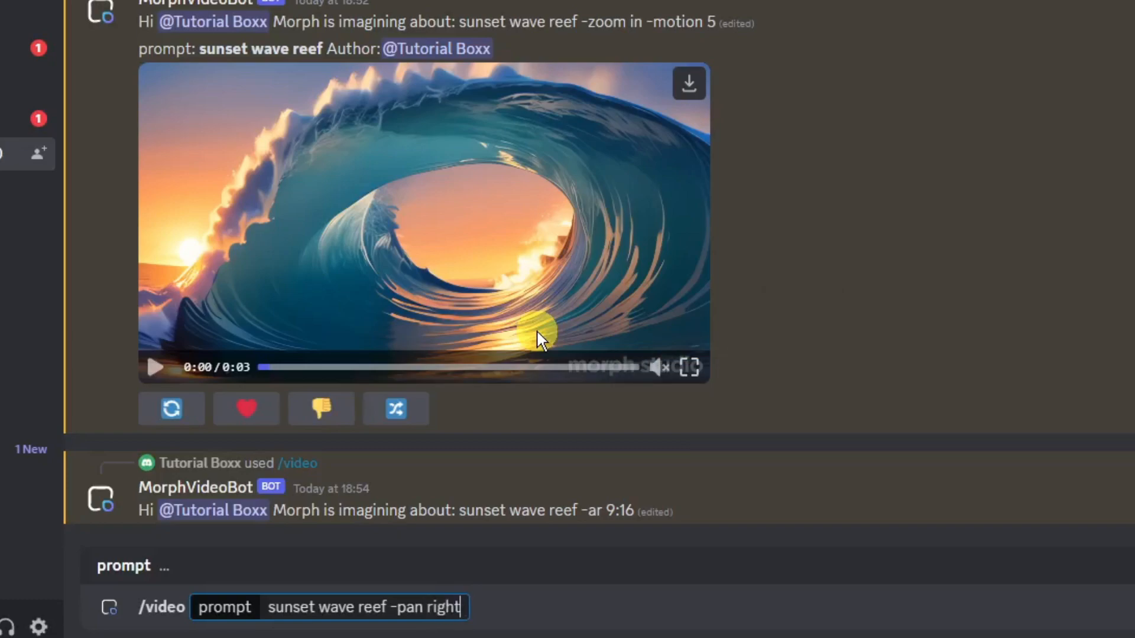
pyautogui.write(' lef')
pyautogui.press('BackSpace')
pyautogui.press('BackSpace')
pyautogui.press('BackSpace')
pyautogui.press('BackSpace')
pyautogui.write('left')
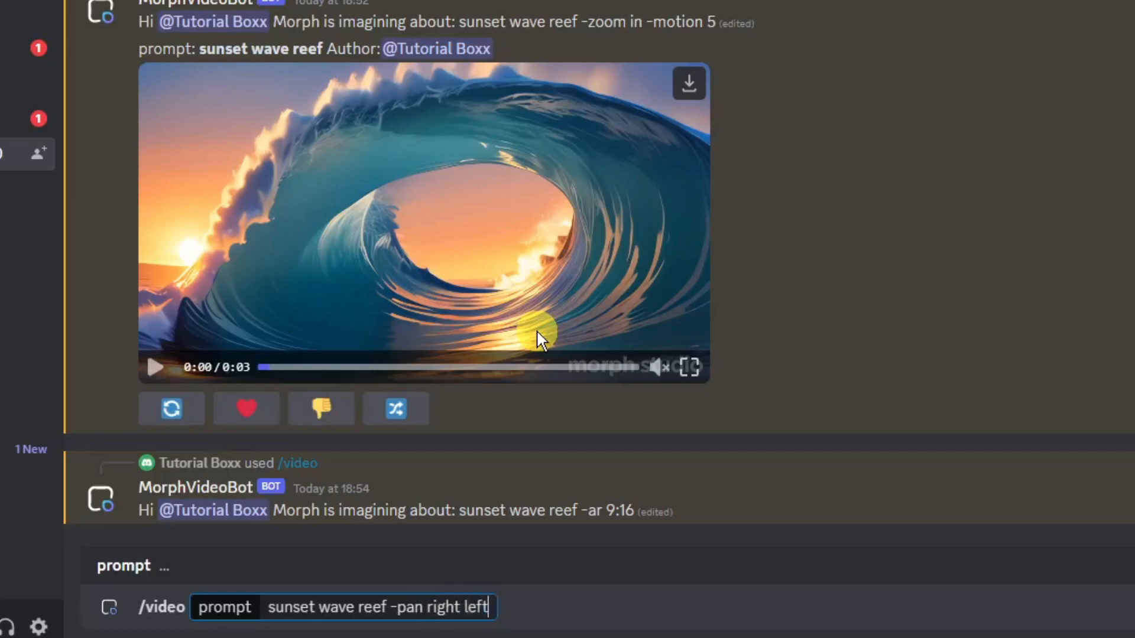
pyautogui.press('BackSpace')
pyautogui.press('BackSpace')
pyautogui.press('BackSpace')
pyautogui.press('BackSpace')
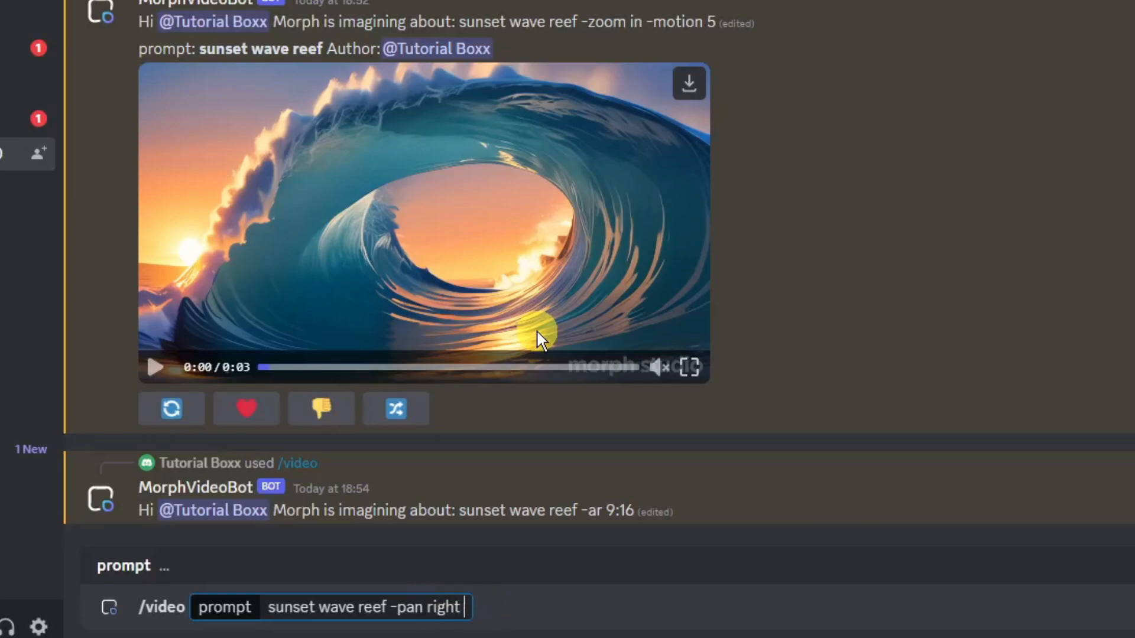
# Step: Replace the pan direction with the combination "up down"
pyautogui.press('BackSpace')
pyautogui.press('BackSpace')
pyautogui.press('BackSpace')
pyautogui.press('BackSpace')
pyautogui.write('up righ')
pyautogui.press('BackSpace')
pyautogui.press('BackSpace')
pyautogui.press('BackSpace')
pyautogui.press('BackSpace')
pyautogui.write('down')
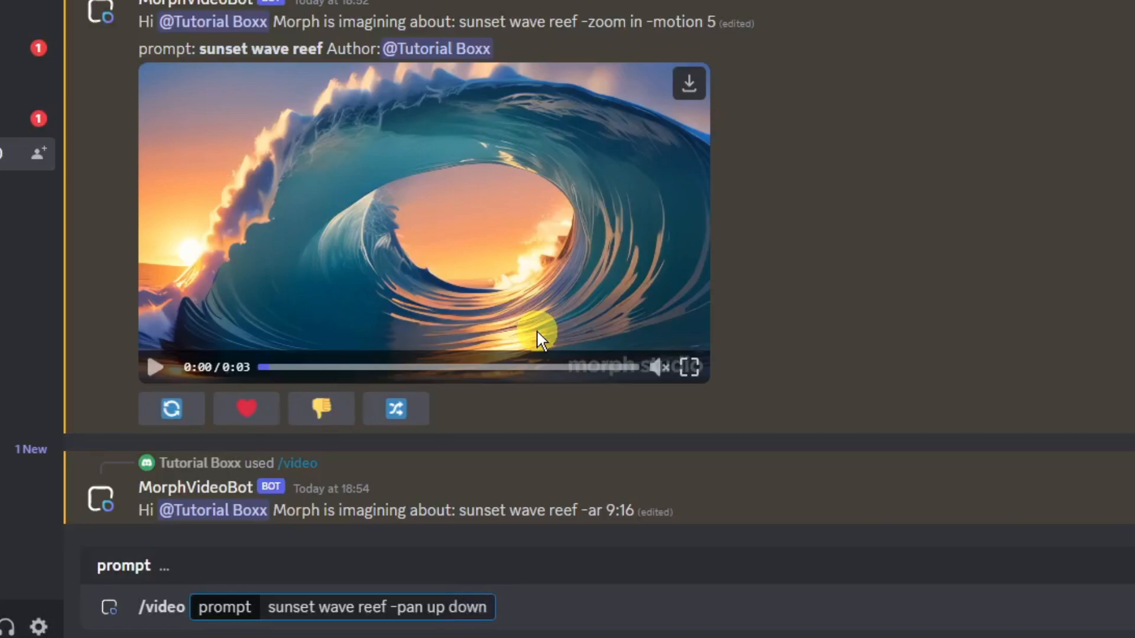
# Step: Clear the combined directions and set the camera parameter to -pan right
pyautogui.press('BackSpace')
pyautogui.press('BackSpace')
pyautogui.press('BackSpace')
pyautogui.press('BackSpace')
pyautogui.press('BackSpace')
pyautogui.press('BackSpace')
pyautogui.press('BackSpace')
pyautogui.press('BackSpace')
pyautogui.press('BackSpace')
pyautogui.write('nm r')
pyautogui.press('BackSpace')
pyautogui.press('BackSpace')
pyautogui.press('BackSpace')
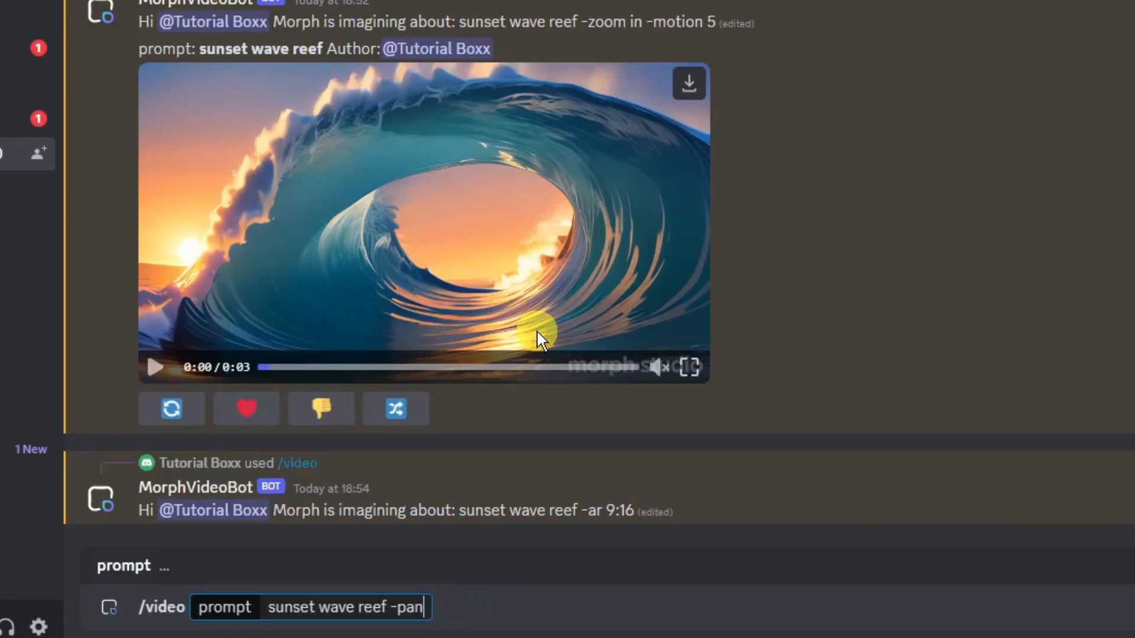
pyautogui.write('right')
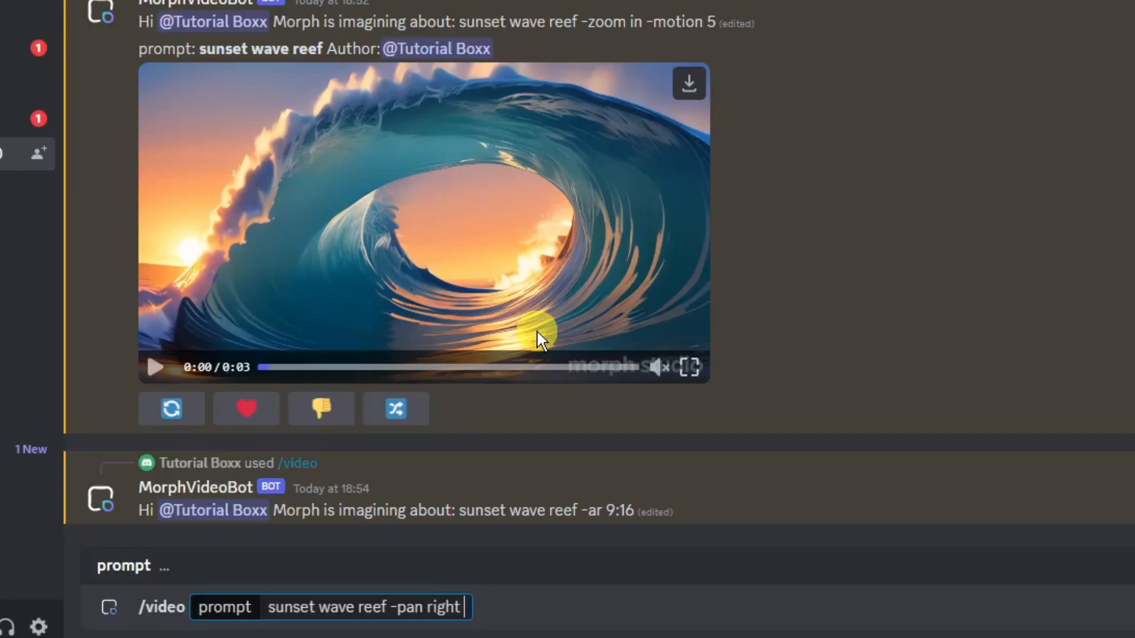
# Step: Add -motion 6 to the sunset wave reef pan prompt and submit the command
pyautogui.write('-motion ')
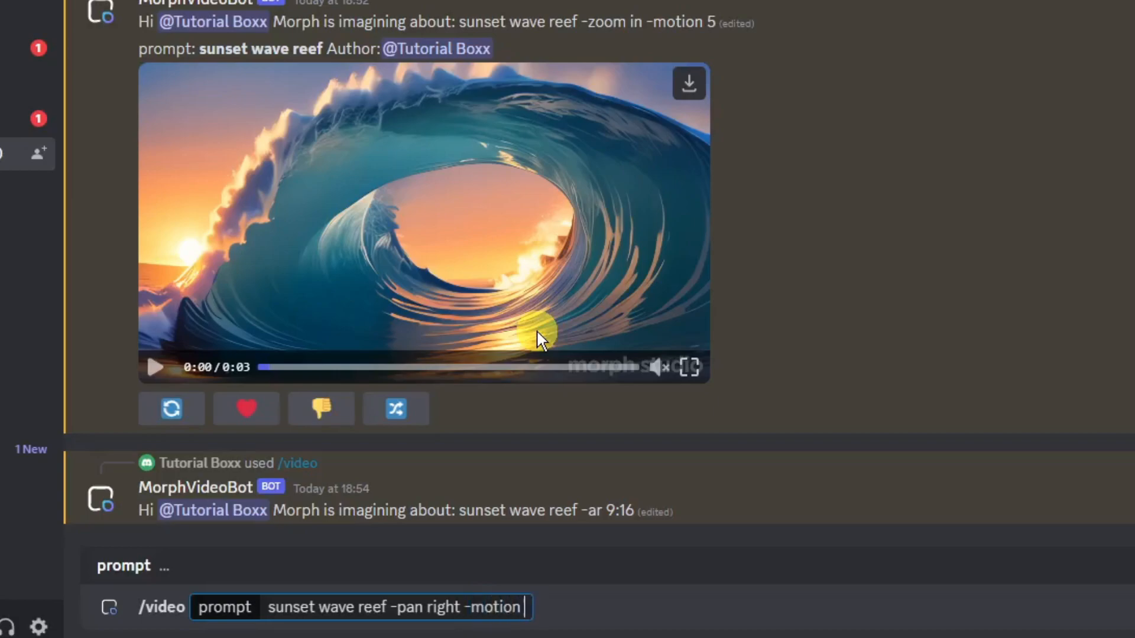
pyautogui.write('6')
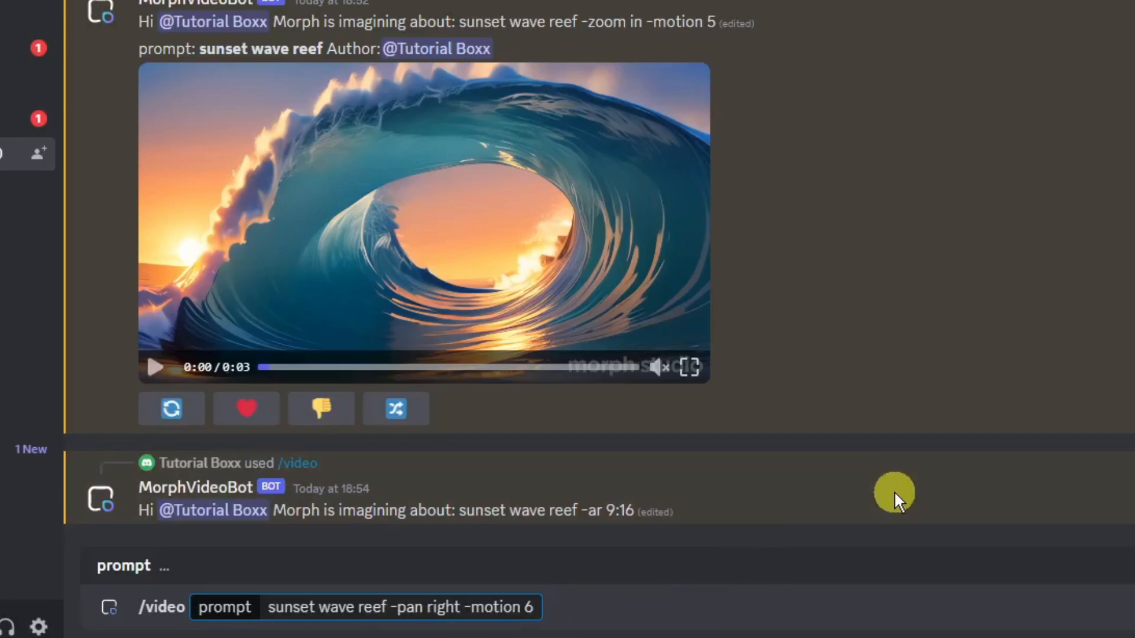
pyautogui.press('Return')
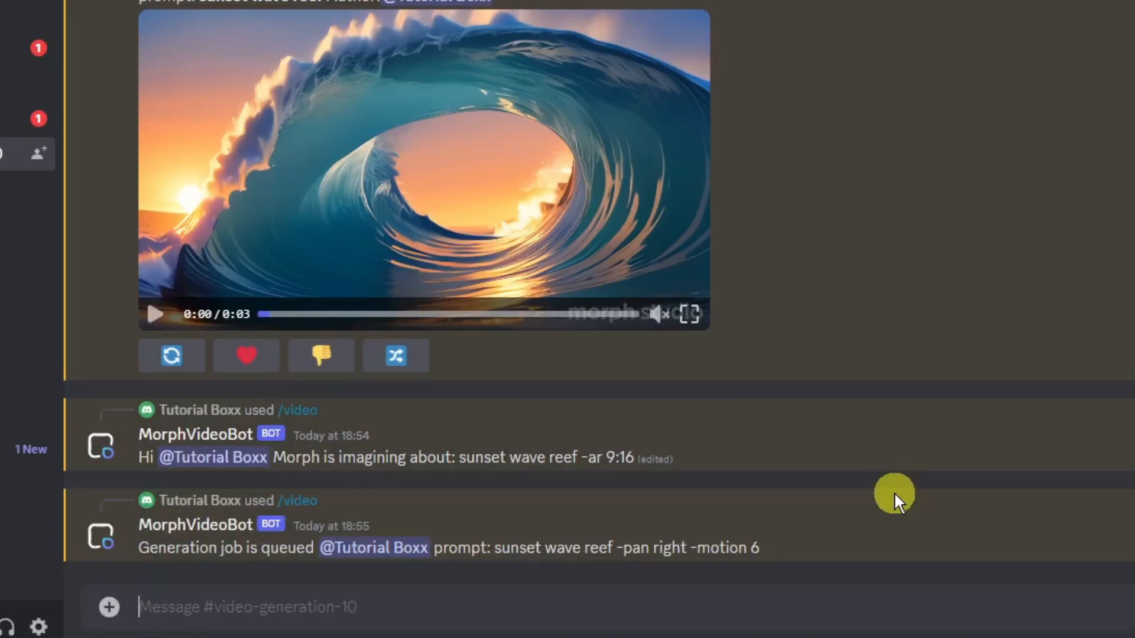
# Step: Start a new /video command with the prompt "sunset wave reef -"
pyautogui.write('/vidfe')
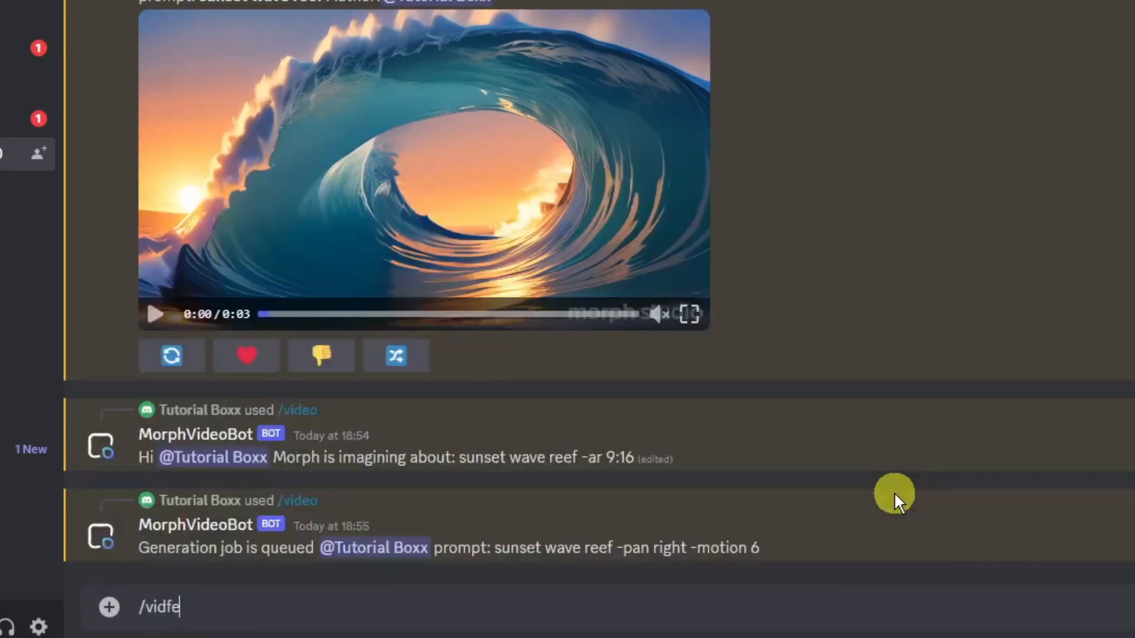
pyautogui.press('BackSpace')
pyautogui.press('BackSpace')
pyautogui.write('eo')
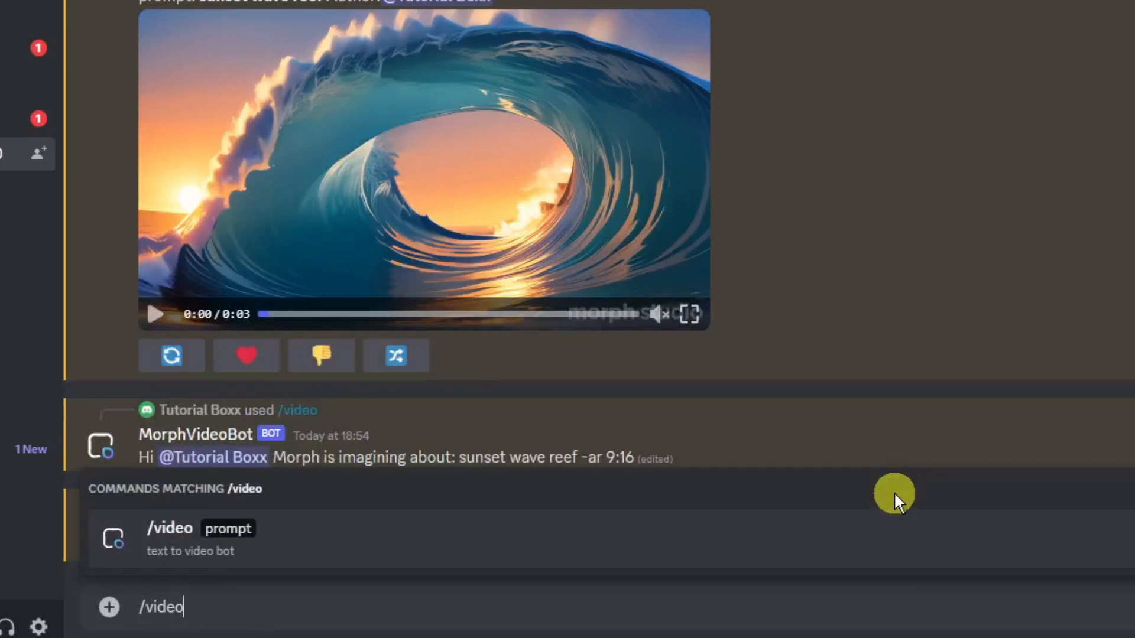
pyautogui.press('Return')
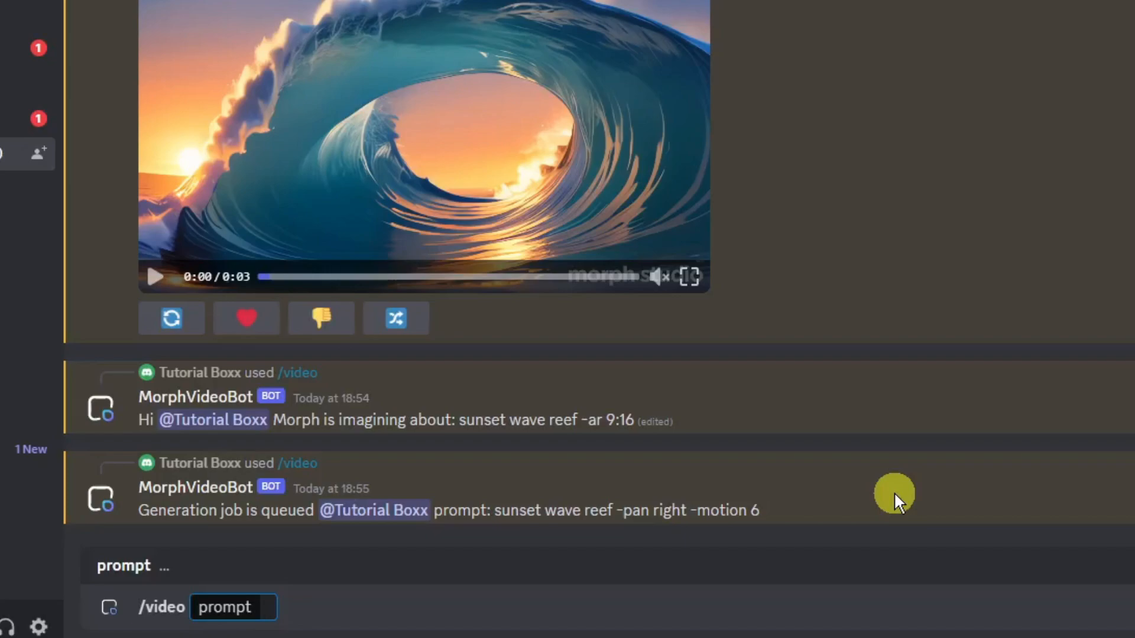
pyautogui.write('sunse')
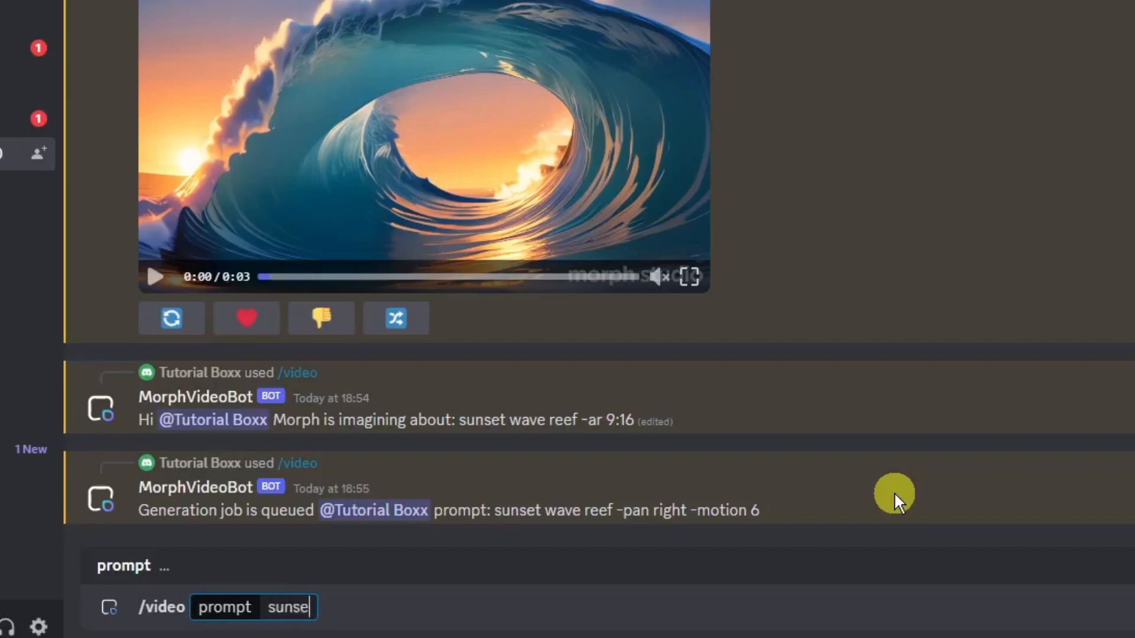
pyautogui.write('t wave reef -')
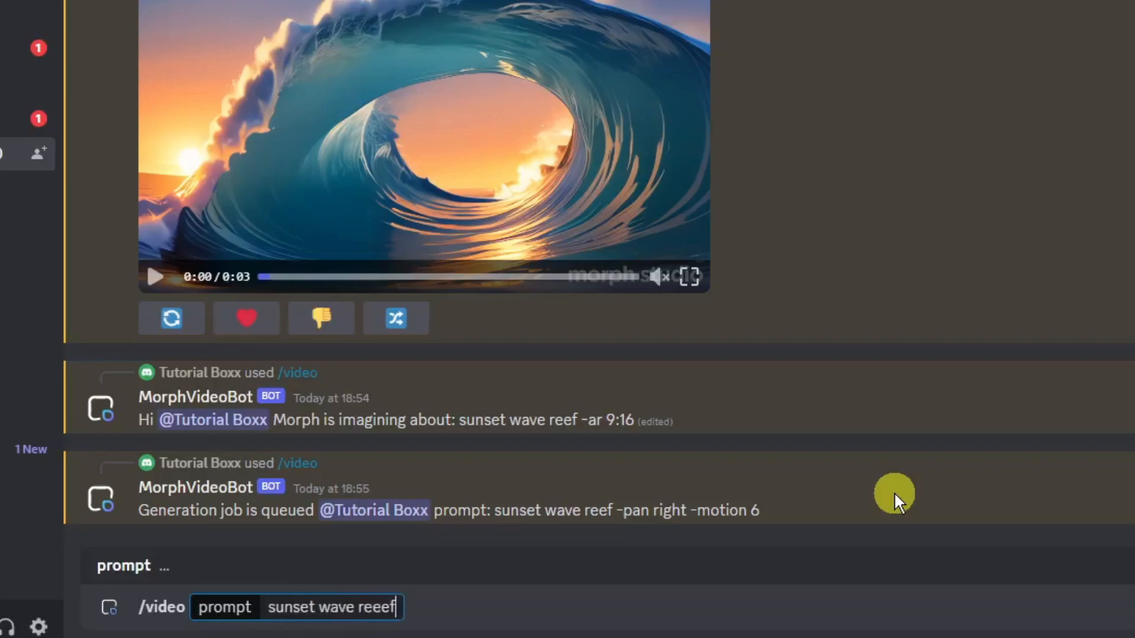
# Step: Complete the prompt's parameter as -rotate ccw for a counterclockwise rotation
pyautogui.write('rora')
pyautogui.write('te')
pyautogui.press('BackSpace')
pyautogui.press('BackSpace')
pyautogui.press('BackSpace')
pyautogui.press('BackSpace')
pyautogui.write('tate')
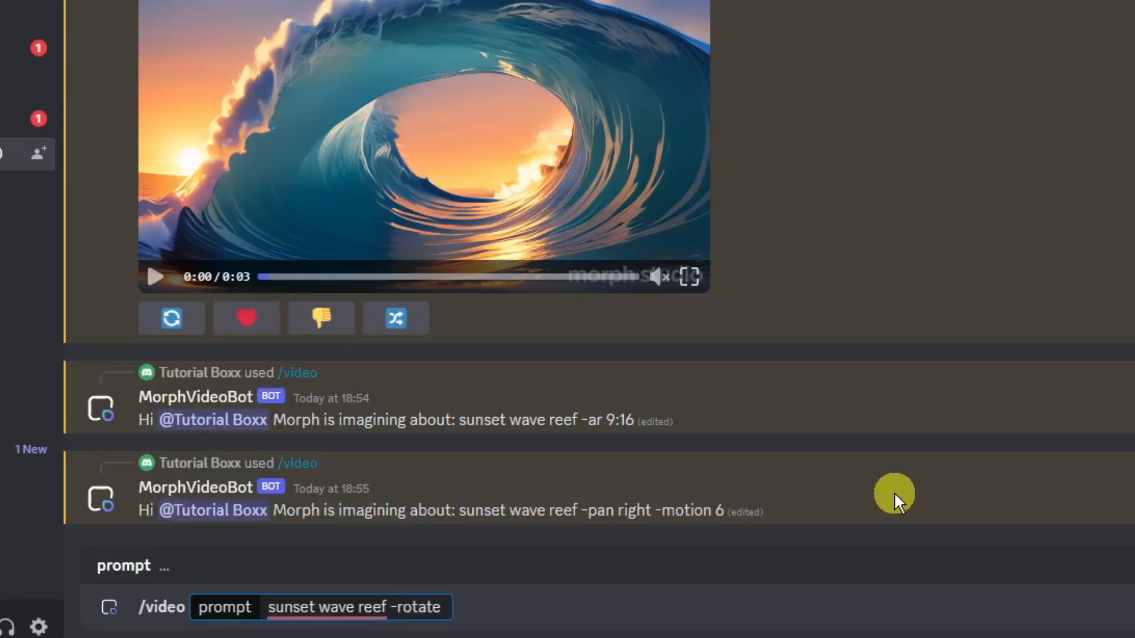
pyautogui.write('ccw')
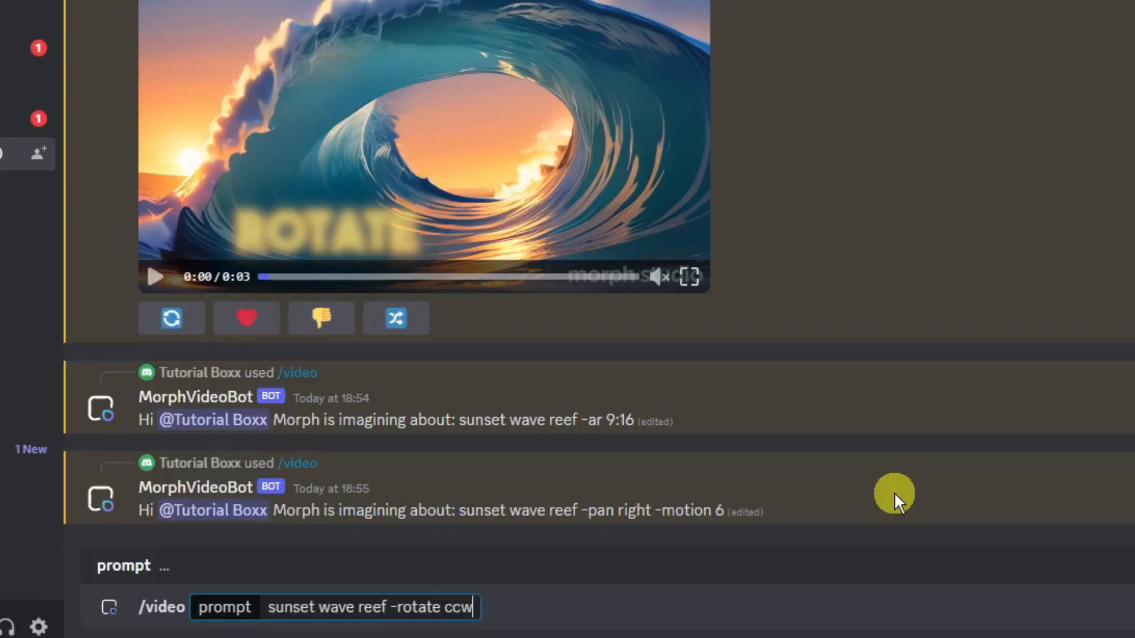
# Step: Try cw as the rotation direction and restore ccw
pyautogui.press('BackSpace')
pyautogui.press('BackSpace')
pyautogui.write('w')
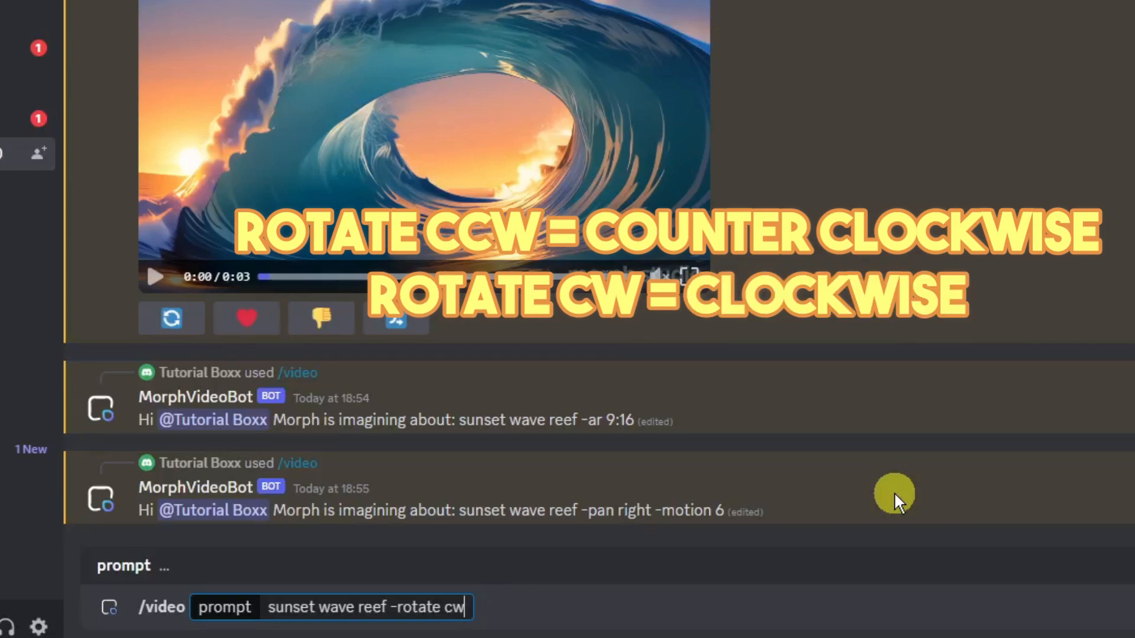
pyautogui.press('BackSpace')
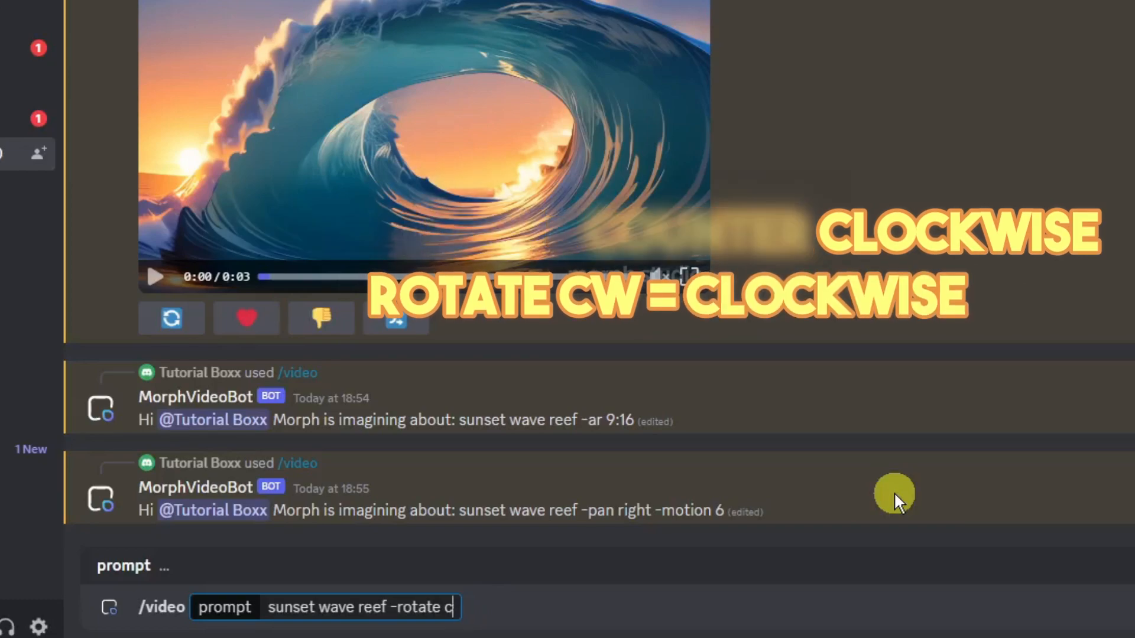
pyautogui.write('cw')
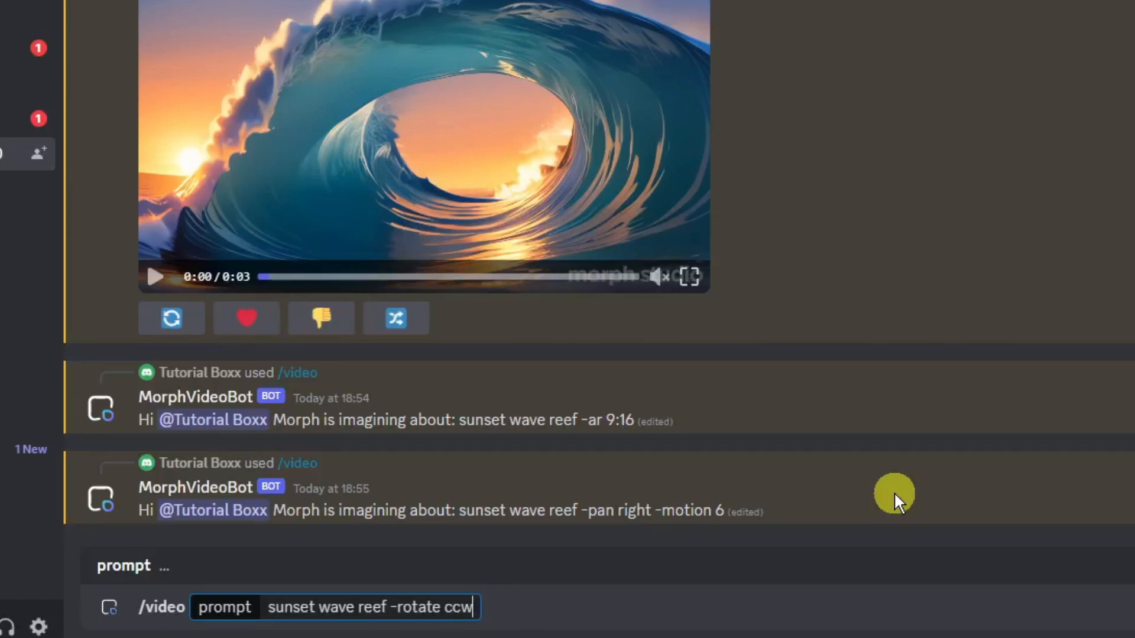
# Step: Change the rotation direction to cw and add -motion 5 to the prompt
pyautogui.press('BackSpace')
pyautogui.press('BackSpace')
pyautogui.write('w -moi')
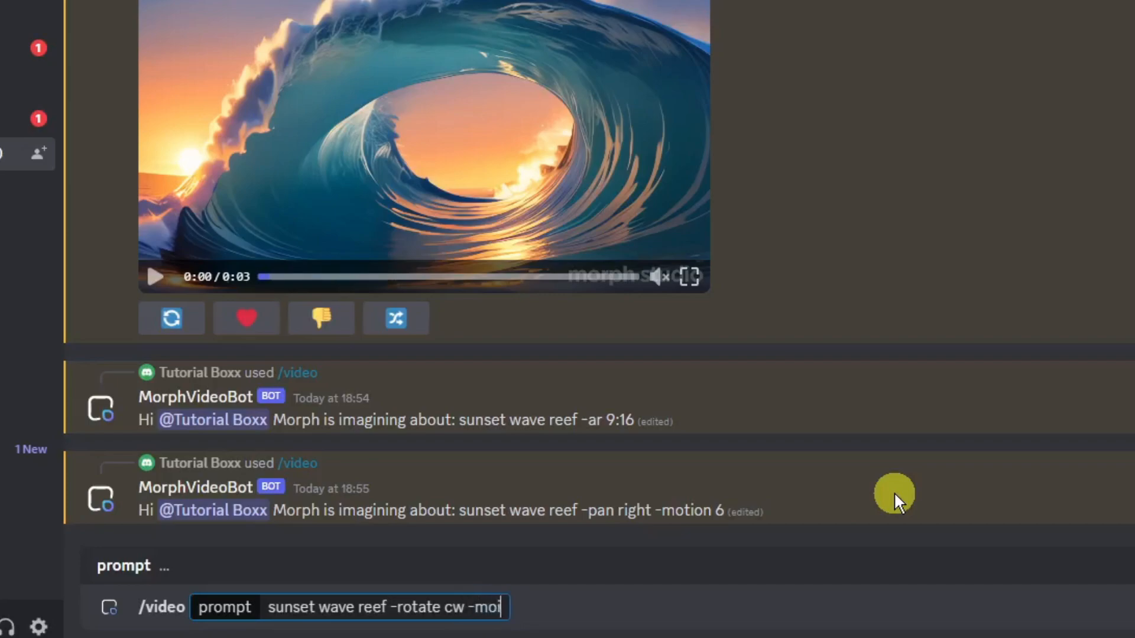
pyautogui.press('BackSpace')
pyautogui.write('tion 5')
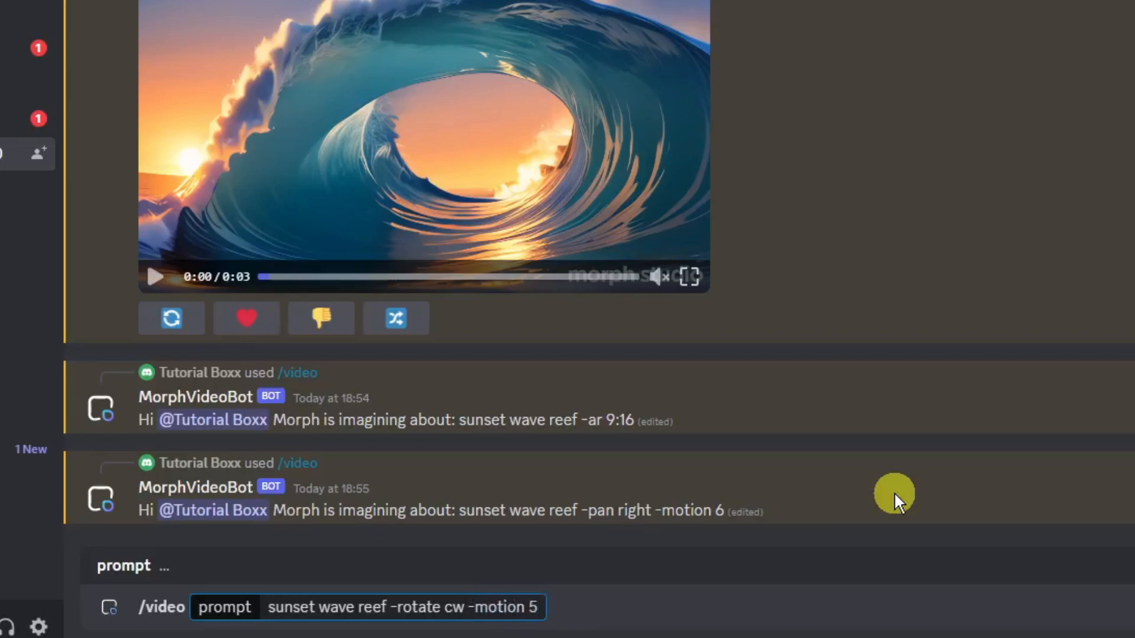
# Step: Remove -motion 5 from the prompt and submit the command with only -rotate cw
pyautogui.press('BackSpace')
pyautogui.press('BackSpace')
pyautogui.press('BackSpace')
pyautogui.press('BackSpace')
pyautogui.press('BackSpace')
pyautogui.press('BackSpace')
pyautogui.press('BackSpace')
pyautogui.press('BackSpace')
pyautogui.press('BackSpace')
pyautogui.press('BackSpace')
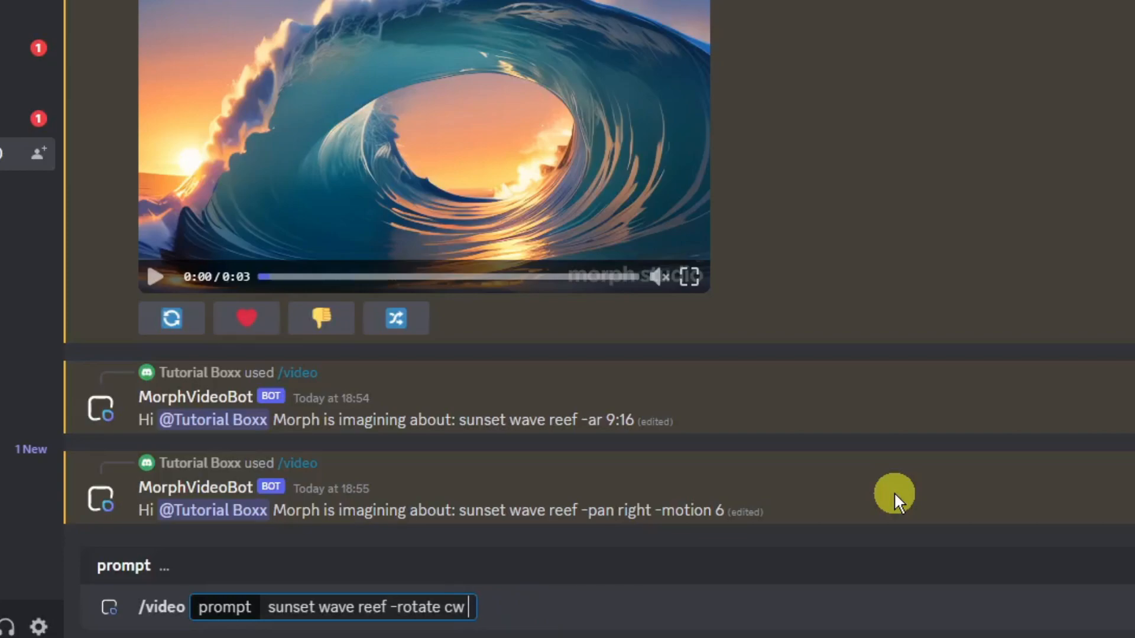
pyautogui.press('Return')
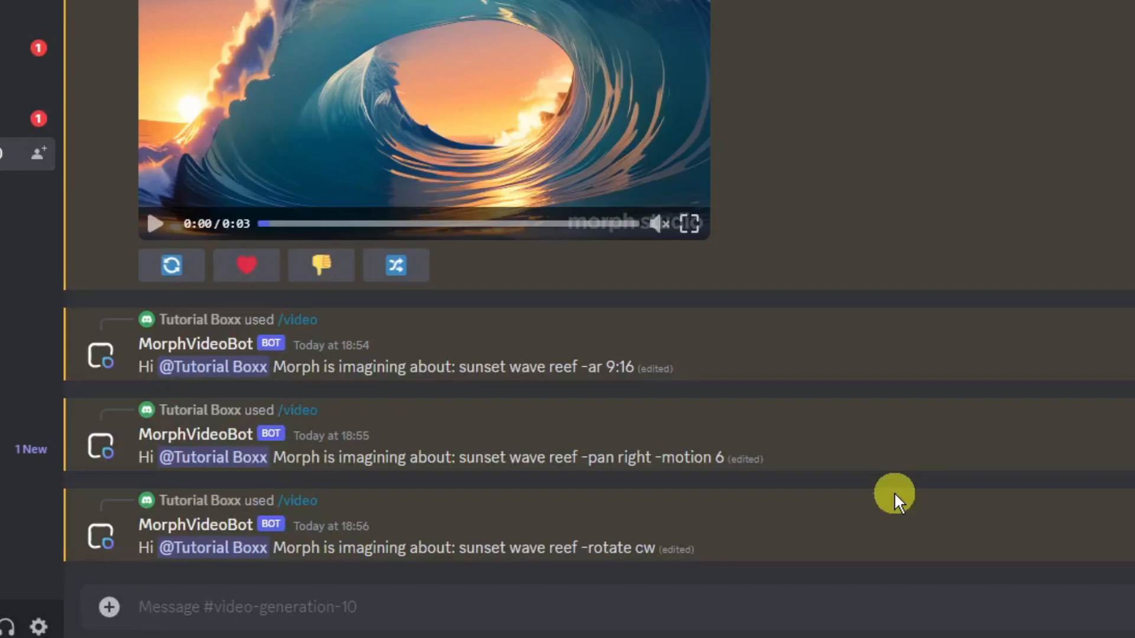
# Step: Start a /video command for sunset wave reef, add the -s duration parameter, and try 7 as its value
pyautogui.write('/vid')
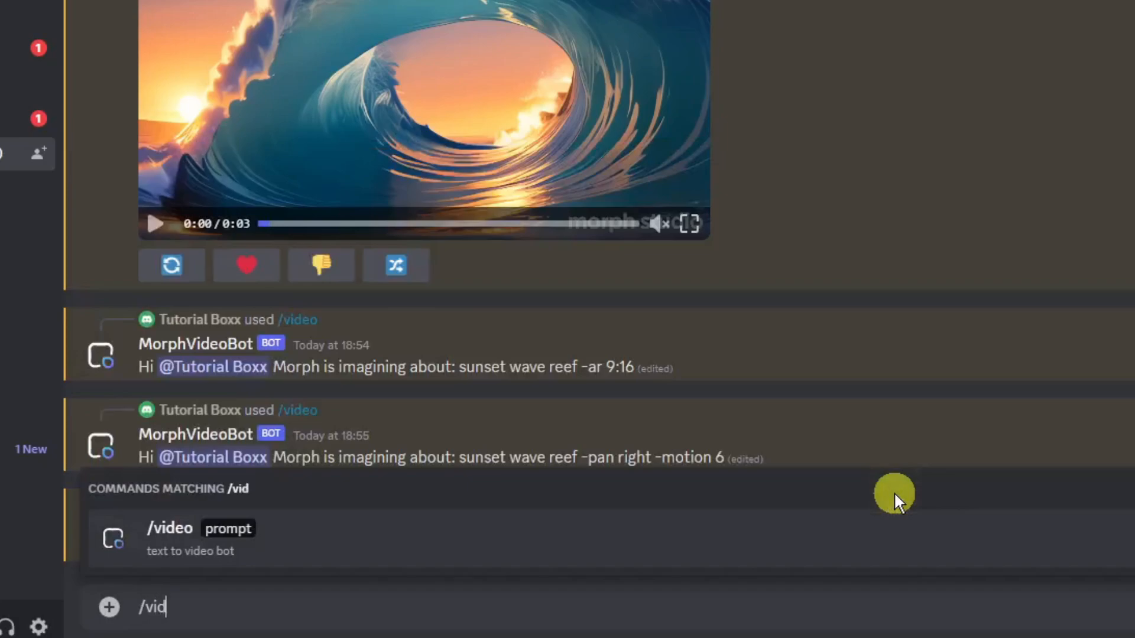
pyautogui.press('Tab')
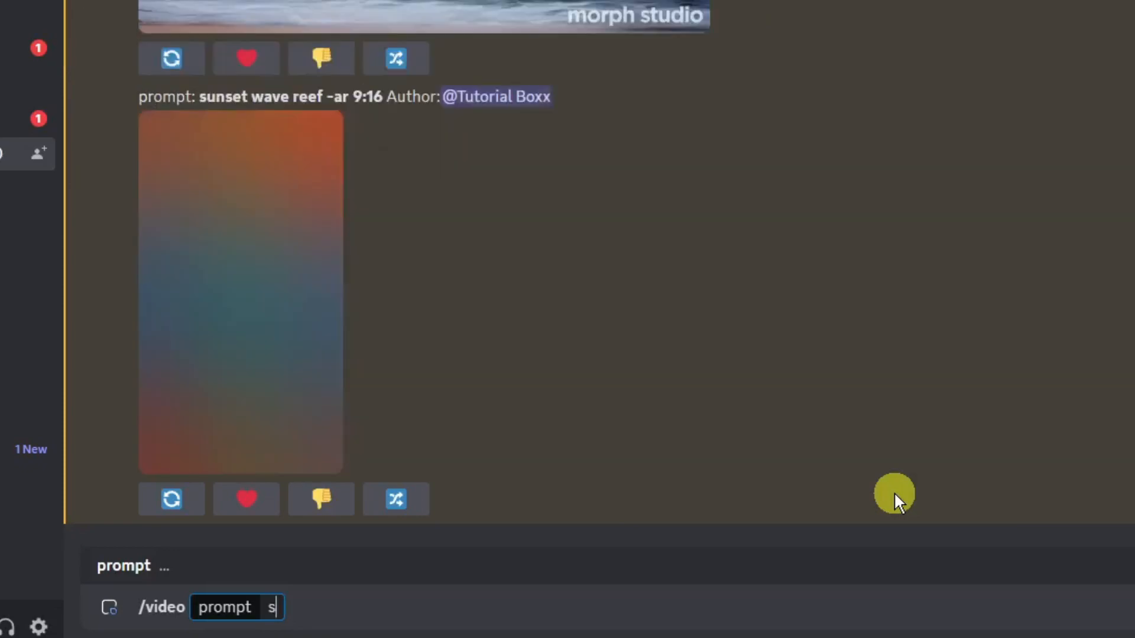
pyautogui.write('sunset wave reef -')
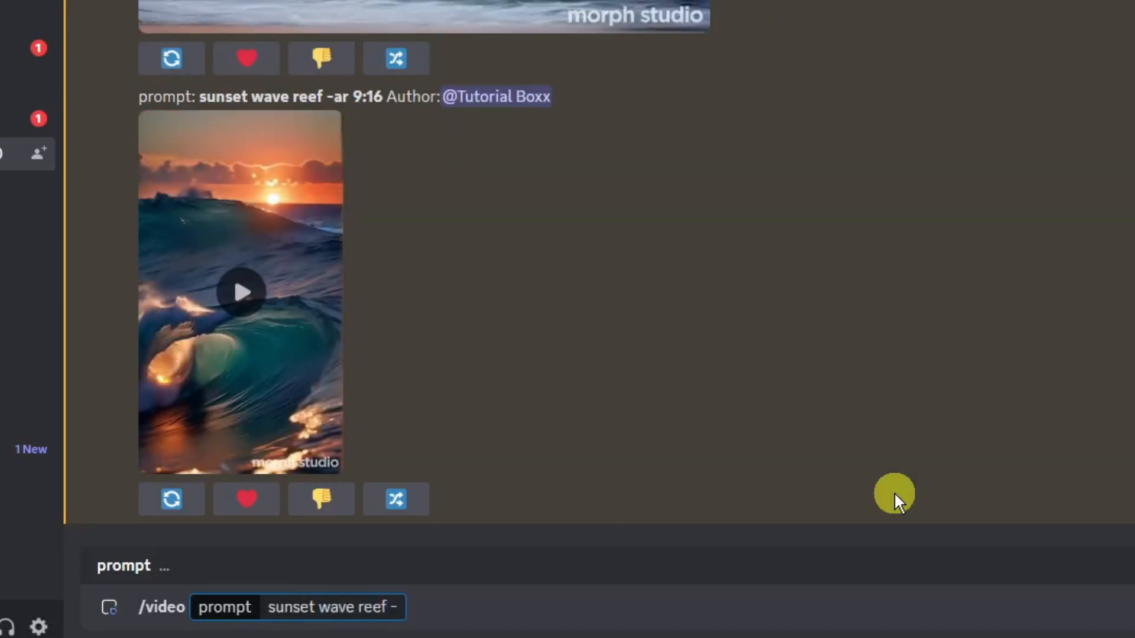
pyautogui.write('s 7')
pyautogui.press('BackSpace')
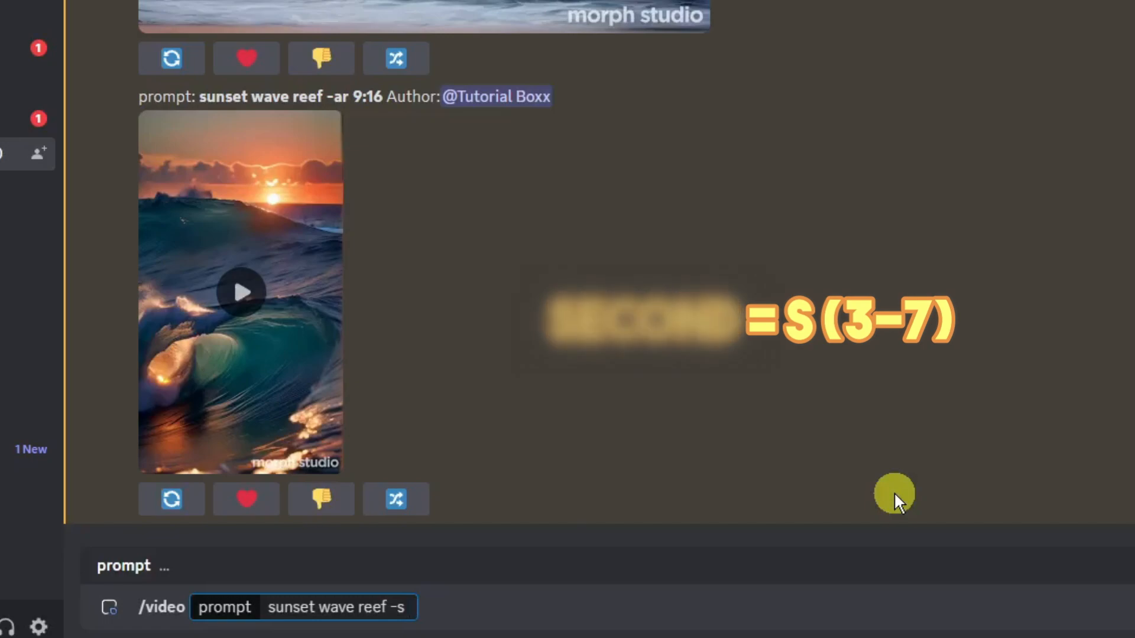
# Step: Try 5 and 6 as the -s duration, set it to 5, and submit the command
pyautogui.write('5')
pyautogui.press('BackSpace')
pyautogui.write('6')
pyautogui.press('BackSpace')
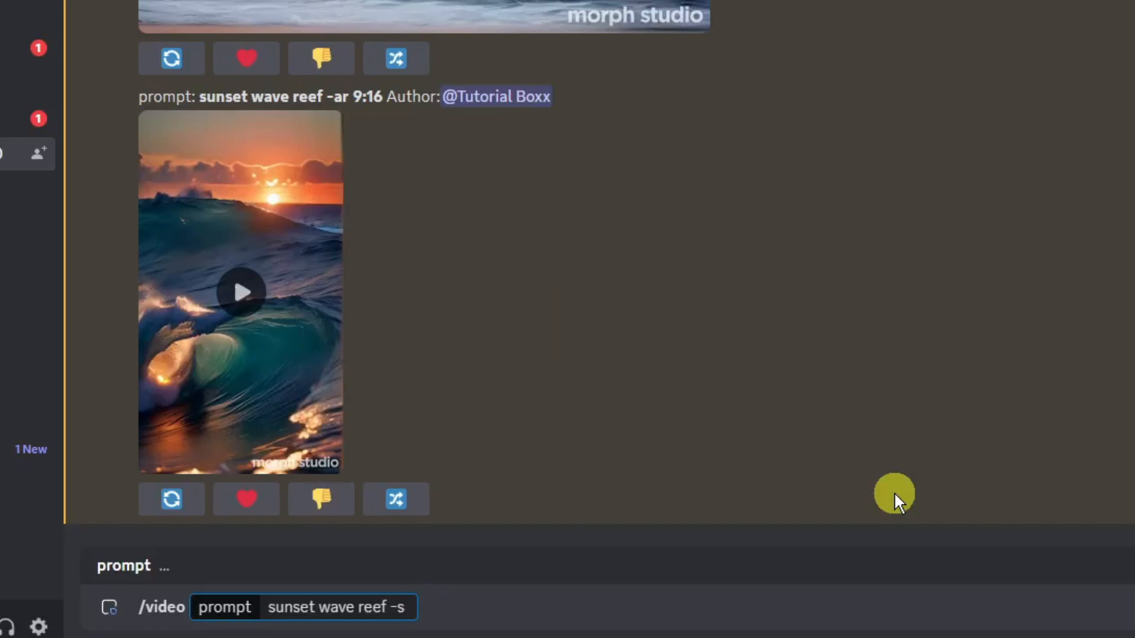
pyautogui.write('5')
pyautogui.press('Return')
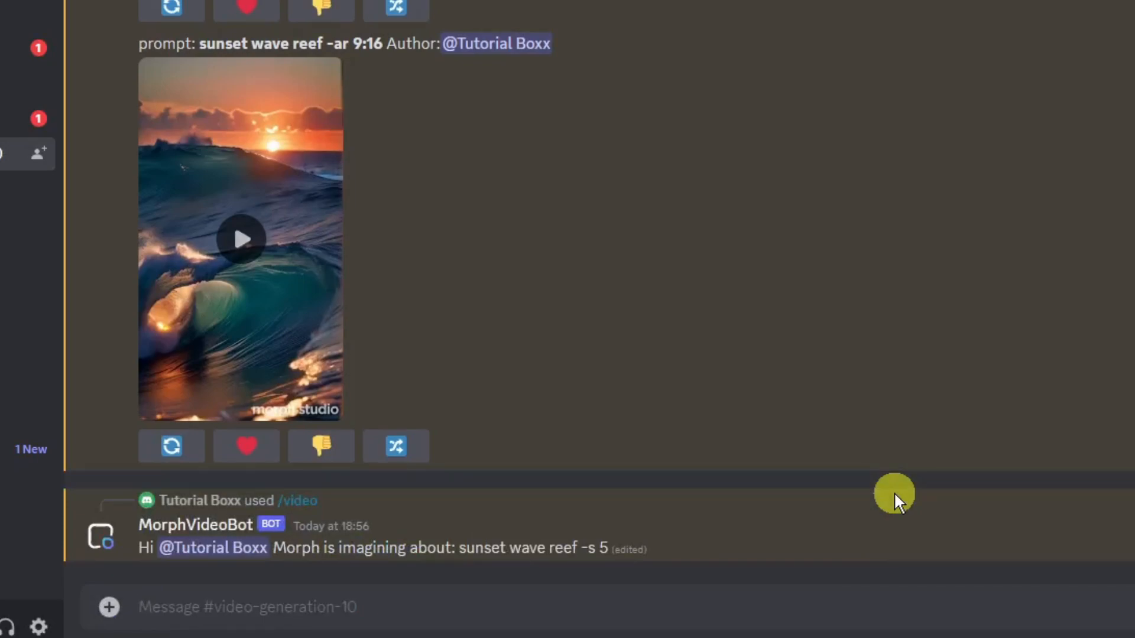
# Step: Start a /video command for sunset wave reef with the -fps parameter, trying 30 and clearing the value again
pyautogui.write('/video')
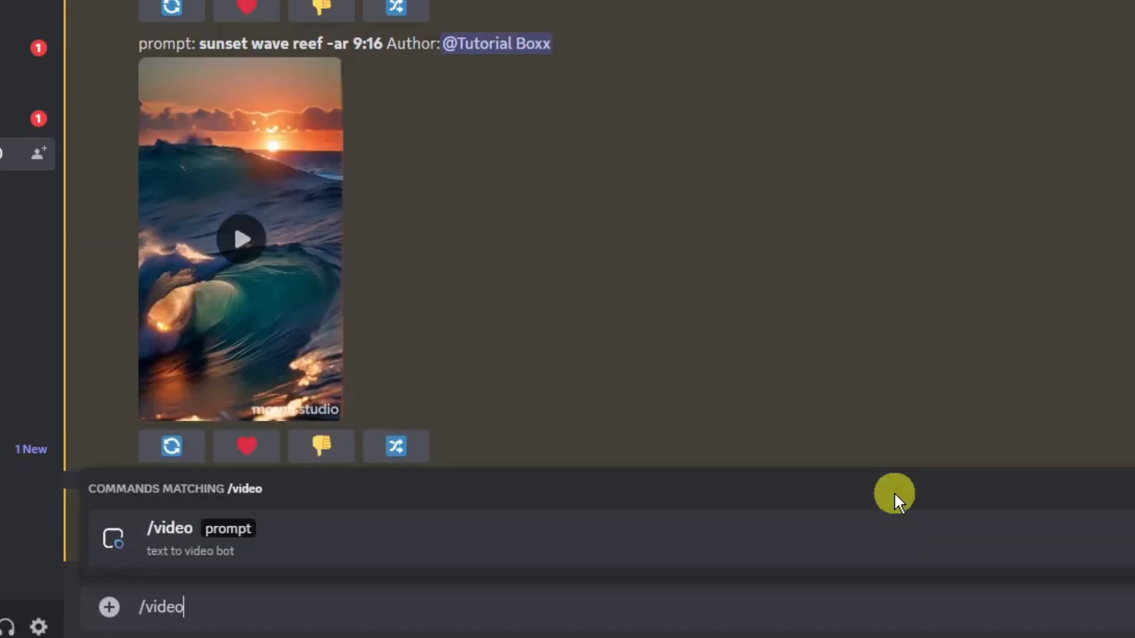
pyautogui.press('Tab')
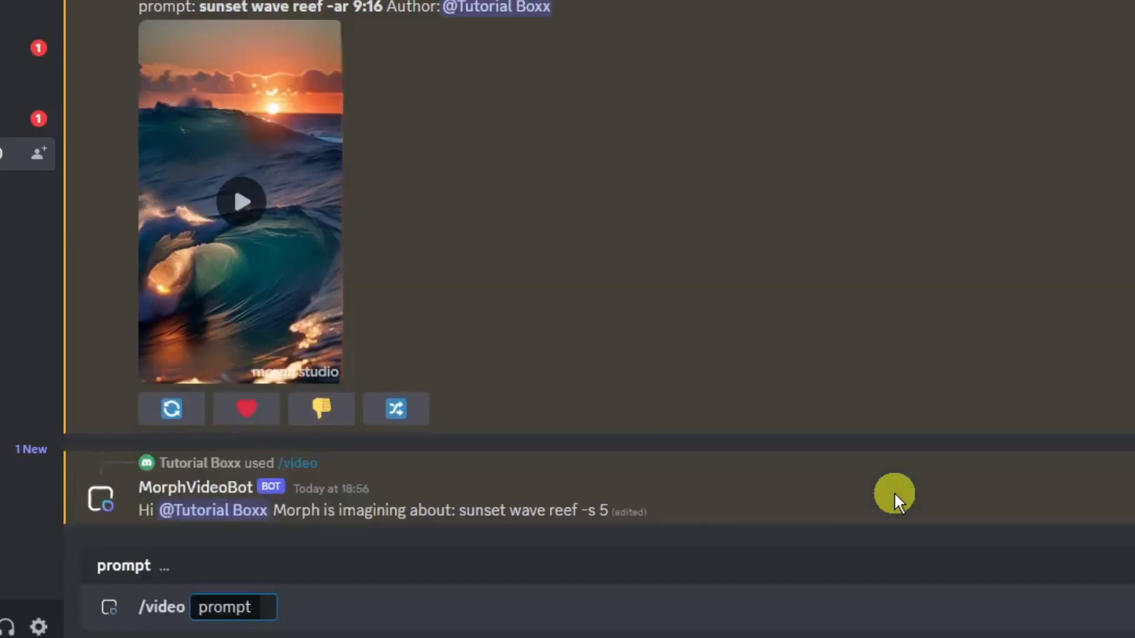
pyautogui.write('sunset wave reef -fps')
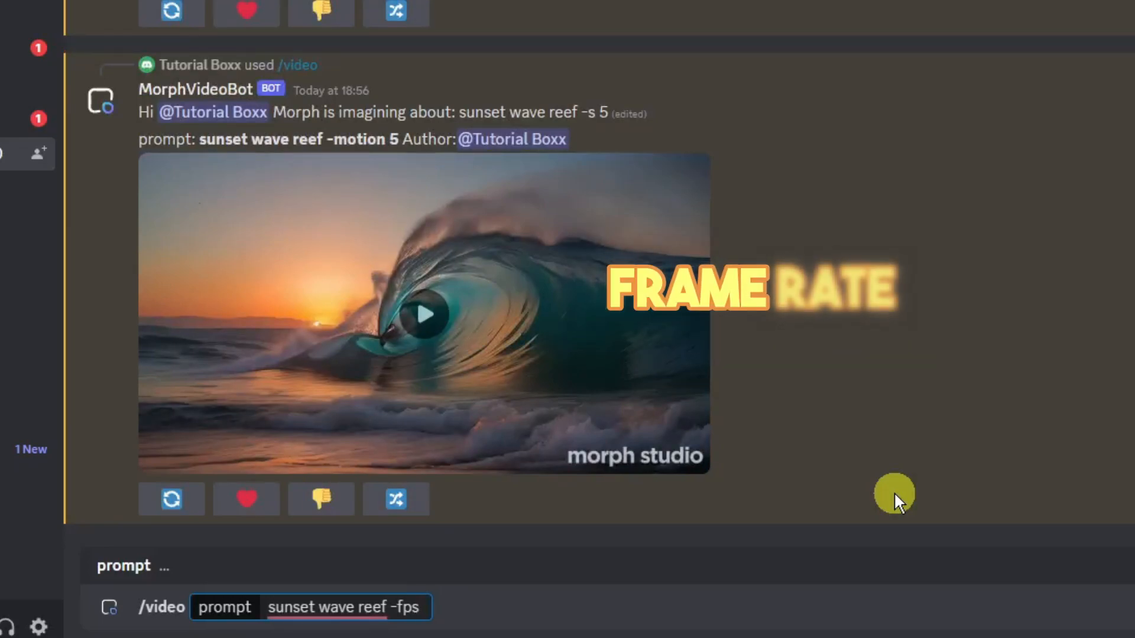
pyautogui.write('30')
pyautogui.press('BackSpace')
pyautogui.press('BackSpace')
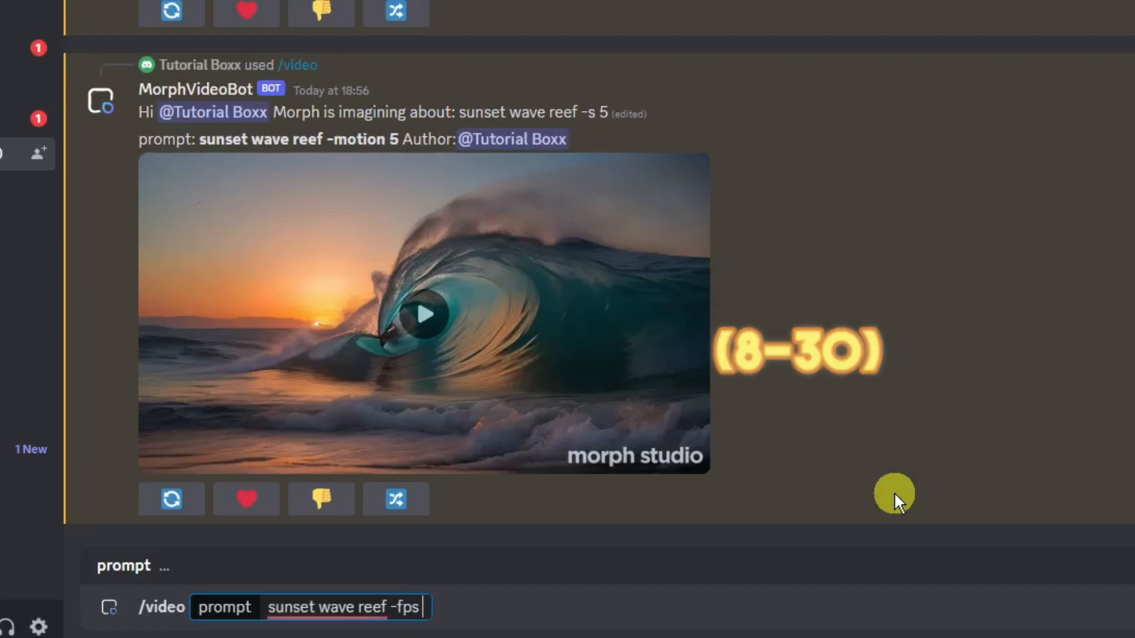
# Step: Try 20 as the frame rate, replace it with 30, and submit the -fps command
pyautogui.write('20')
pyautogui.press('BackSpace')
pyautogui.press('BackSpace')
pyautogui.write('30')
pyautogui.press('Return')
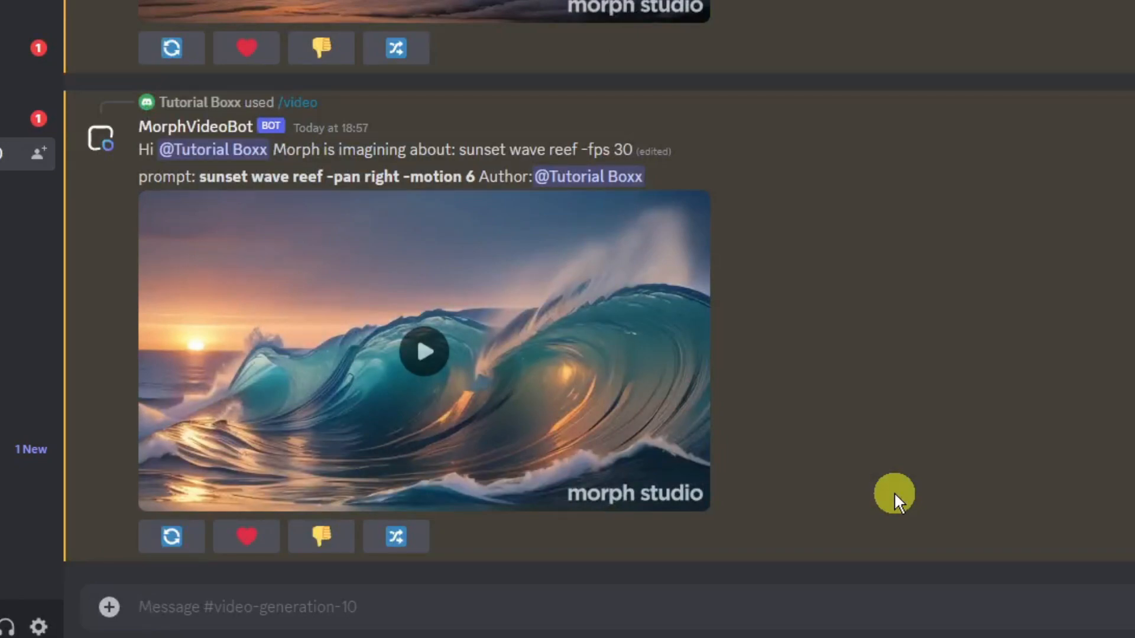
# Step: Start another /video command and enter "sunset wave reef -" as its prompt
pyautogui.write('/cc')
pyautogui.press('BackSpace')
pyautogui.press('BackSpace')
pyautogui.write('video')
pyautogui.press('Tab')
pyautogui.write('sunse')
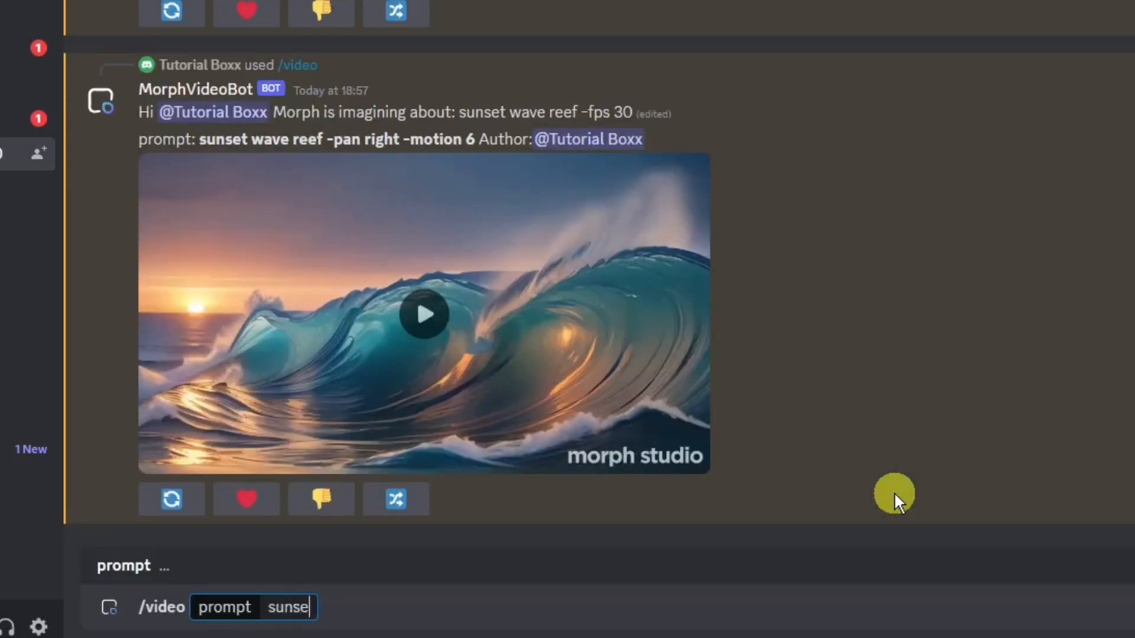
pyautogui.write('t wave reef -')
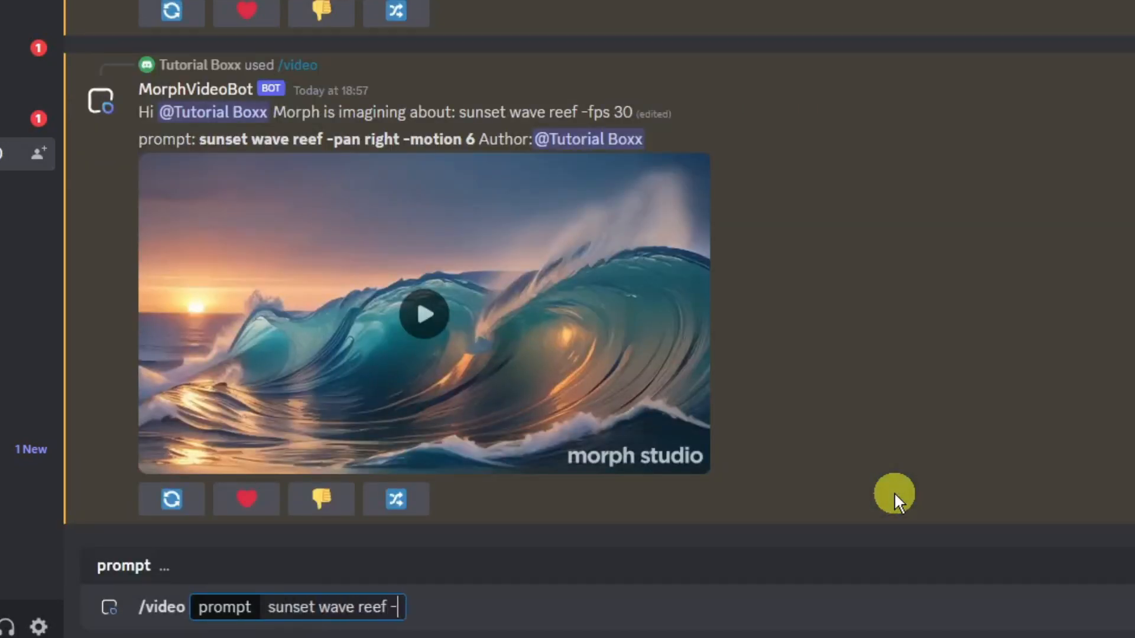
# Step: Add -zoom in and -motion 5 to the sunset wave reef prompt
pyautogui.write('ca')
pyautogui.press('BackSpace')
pyautogui.press('BackSpace')
pyautogui.write('zoom in -motion 5 ')
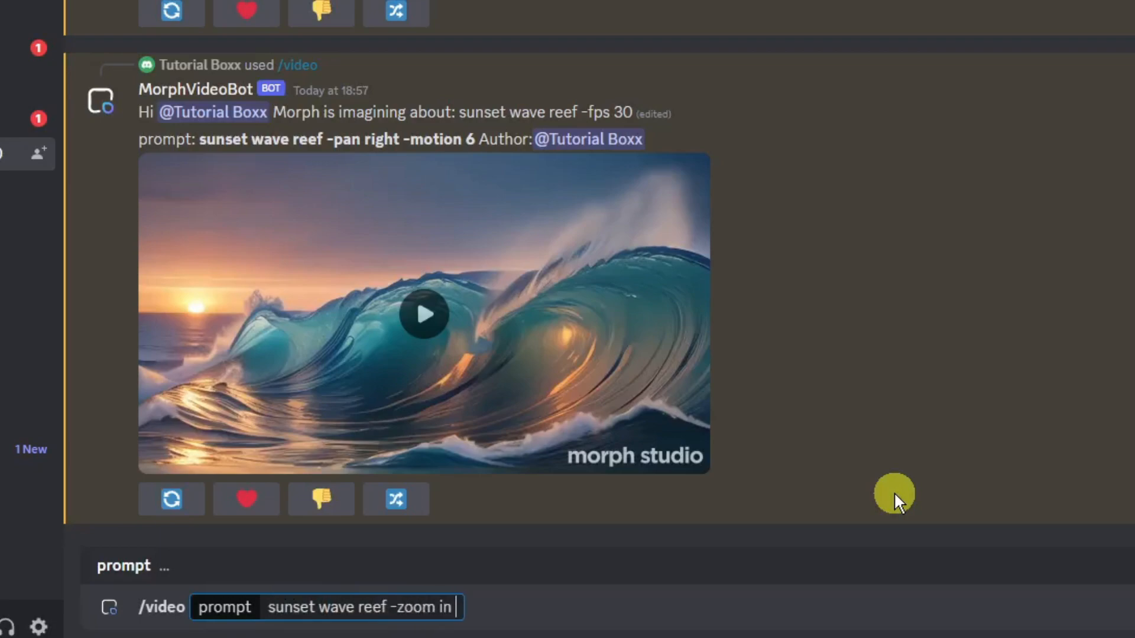
# Step: Append -s 5, -fps 30 and -ar 4:3 to the prompt and submit the combined command
pyautogui.write('-')
pyautogui.press('BackSpace')
pyautogui.write('-s')
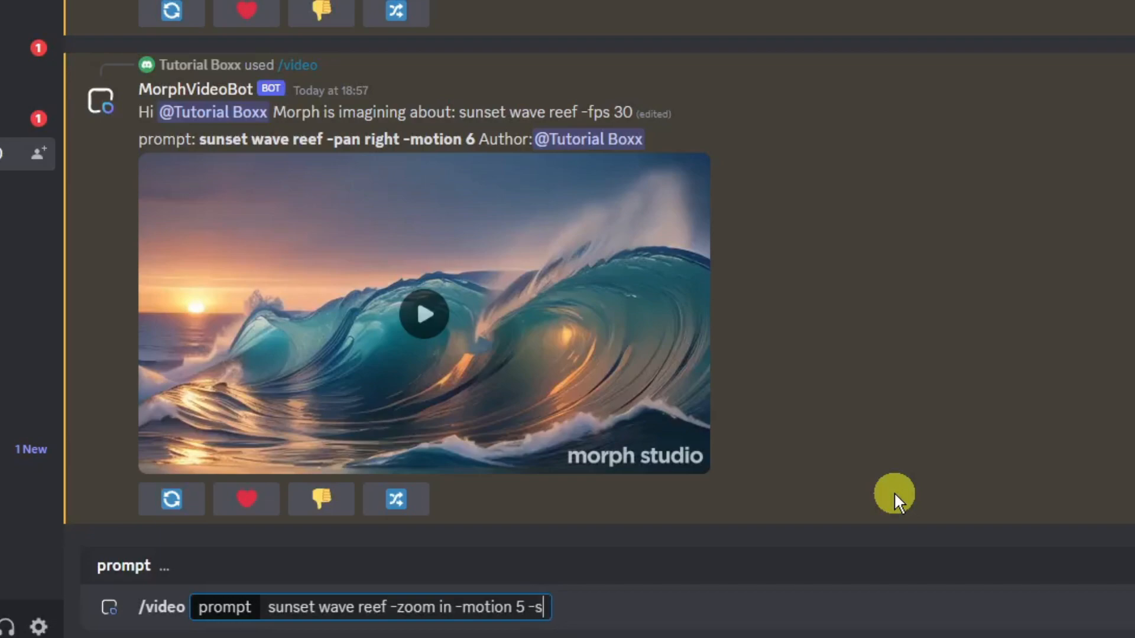
pyautogui.write(' 5 -fps ')
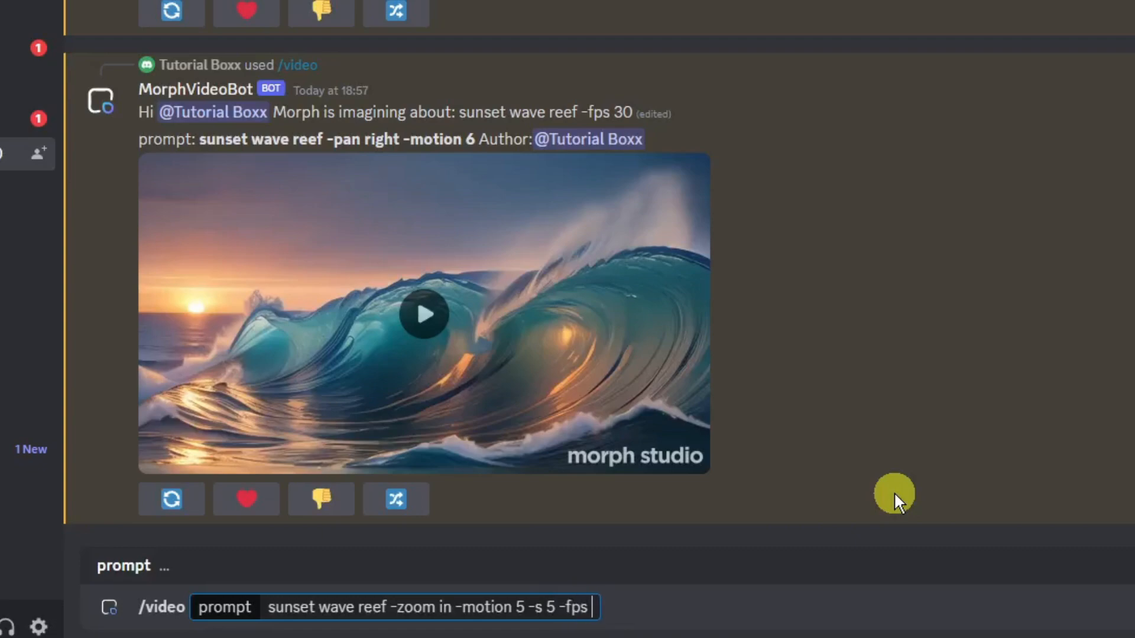
pyautogui.write('30')
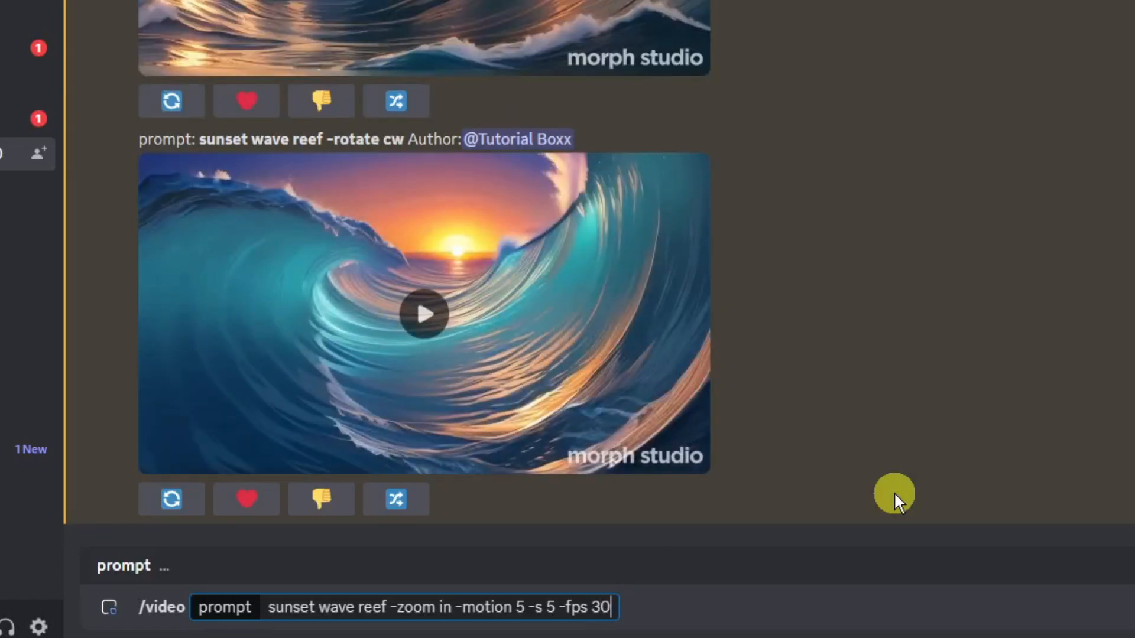
pyautogui.write('-ar ')
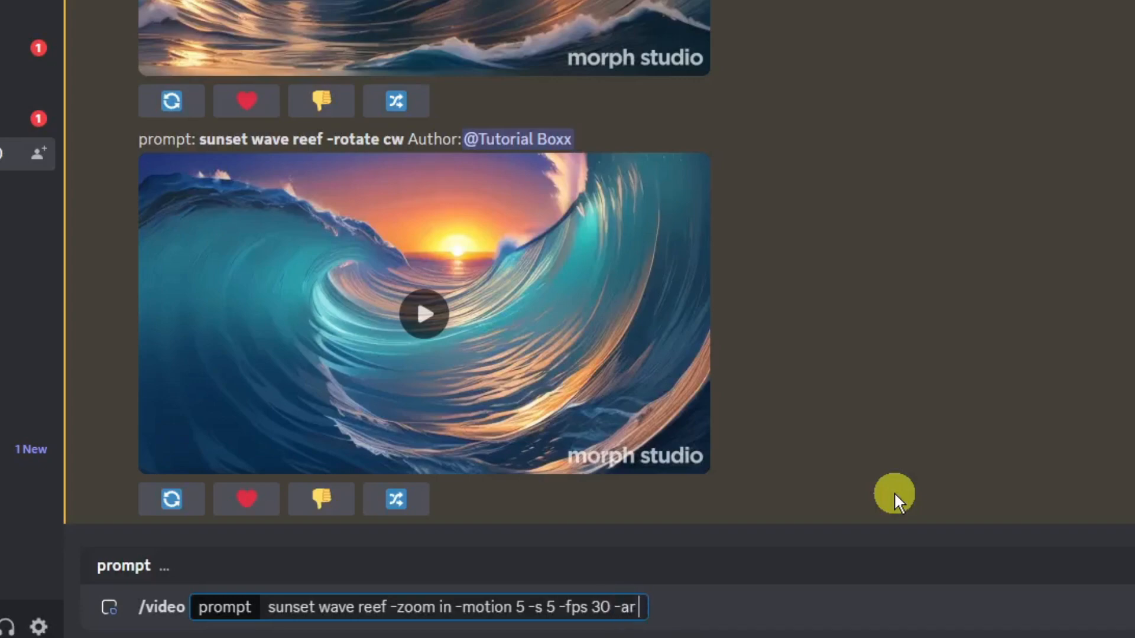
pyautogui.write('4:3')
pyautogui.press('Return')
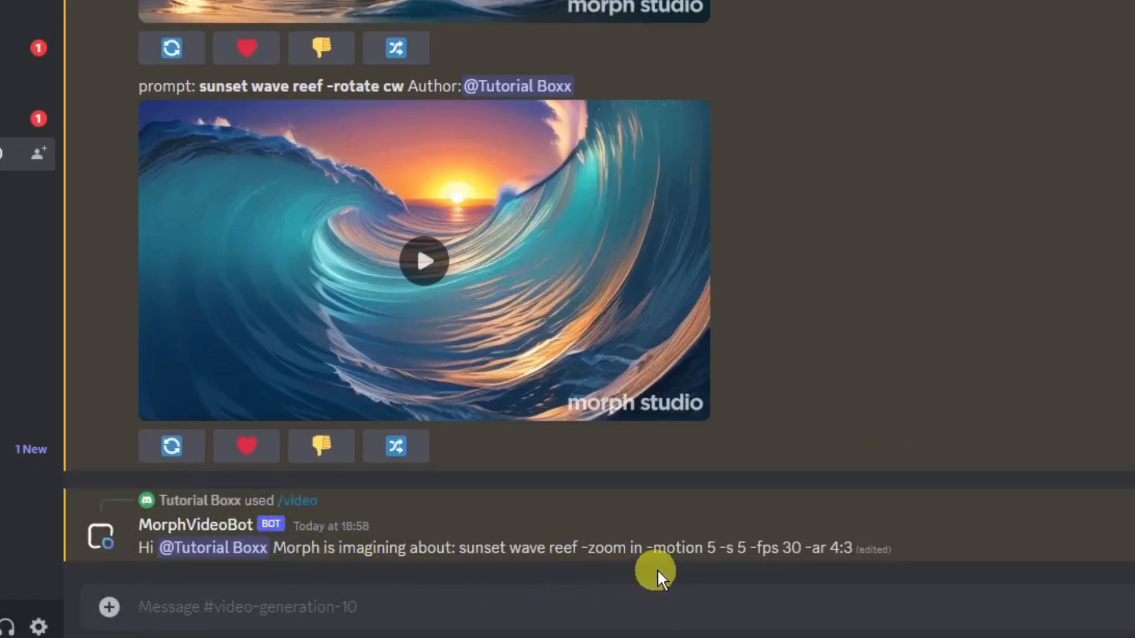
# Step: Play the generated "sunset wave reef -zoom in -motion 5" clip, rewind it to the start and replay it
pyautogui.scroll(15, 615, 530)
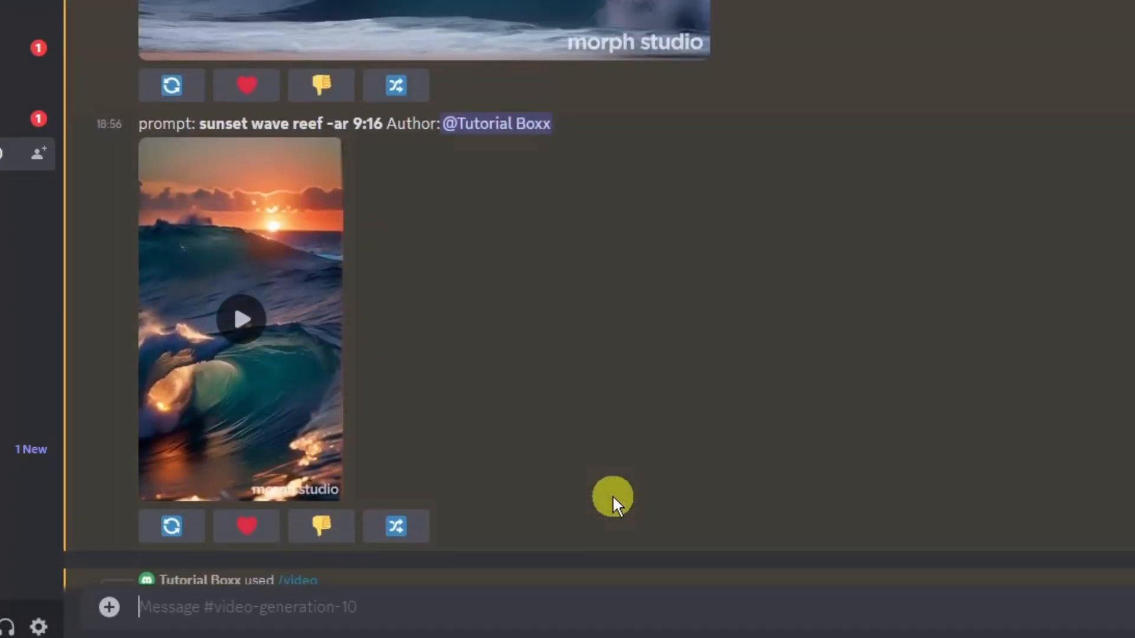
pyautogui.scroll(5, 535, 413)
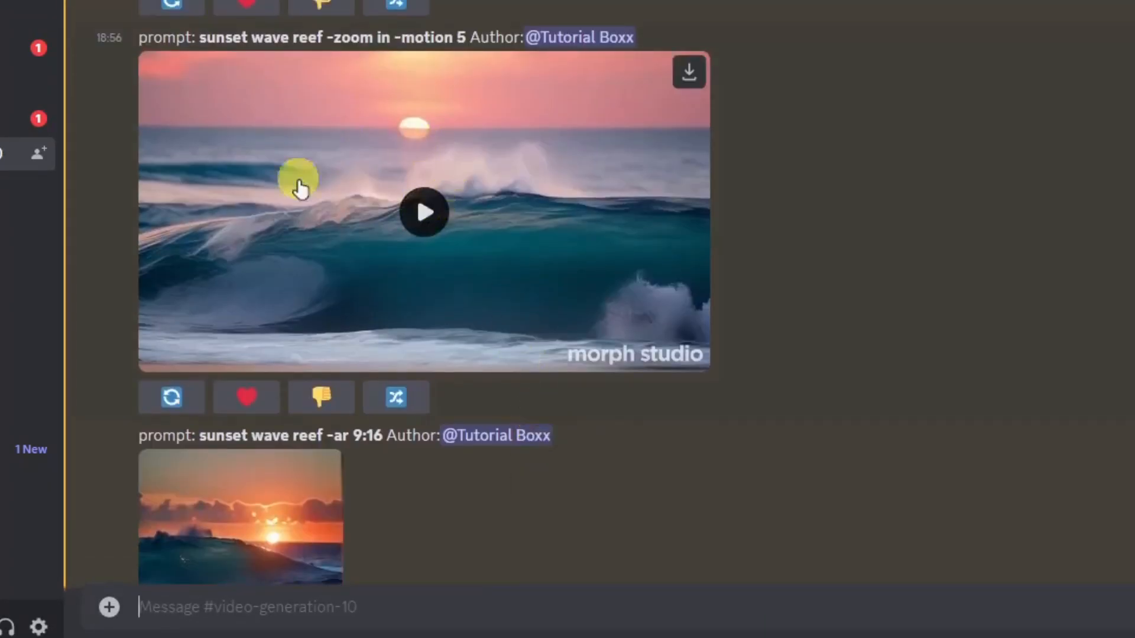
pyautogui.click(425, 212)
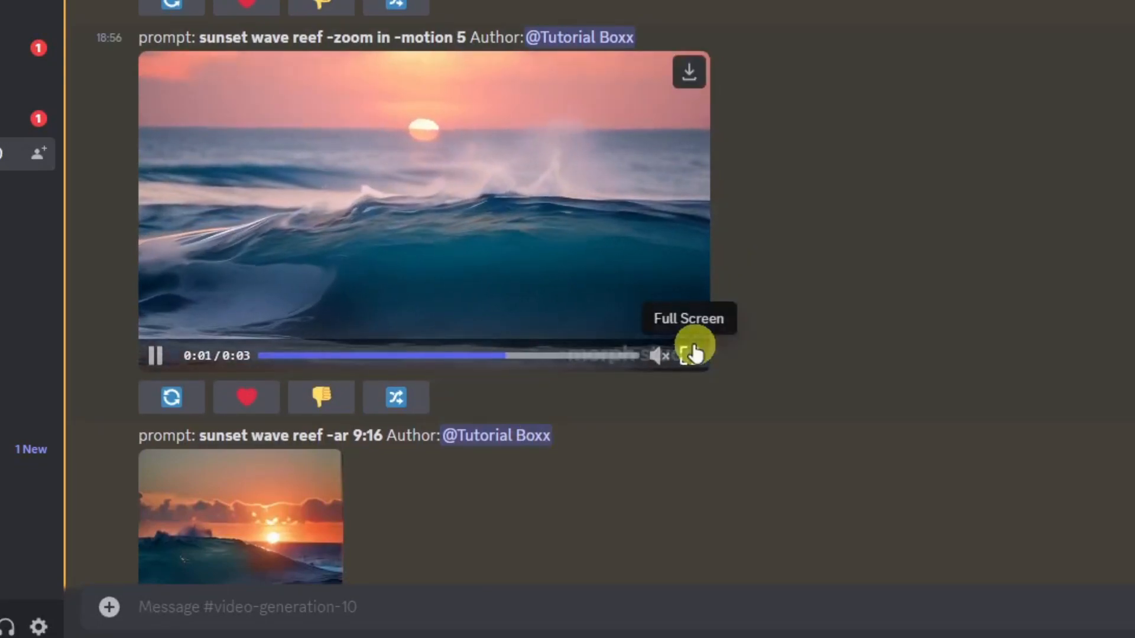
pyautogui.click(154, 355)
pyautogui.click(153, 354)
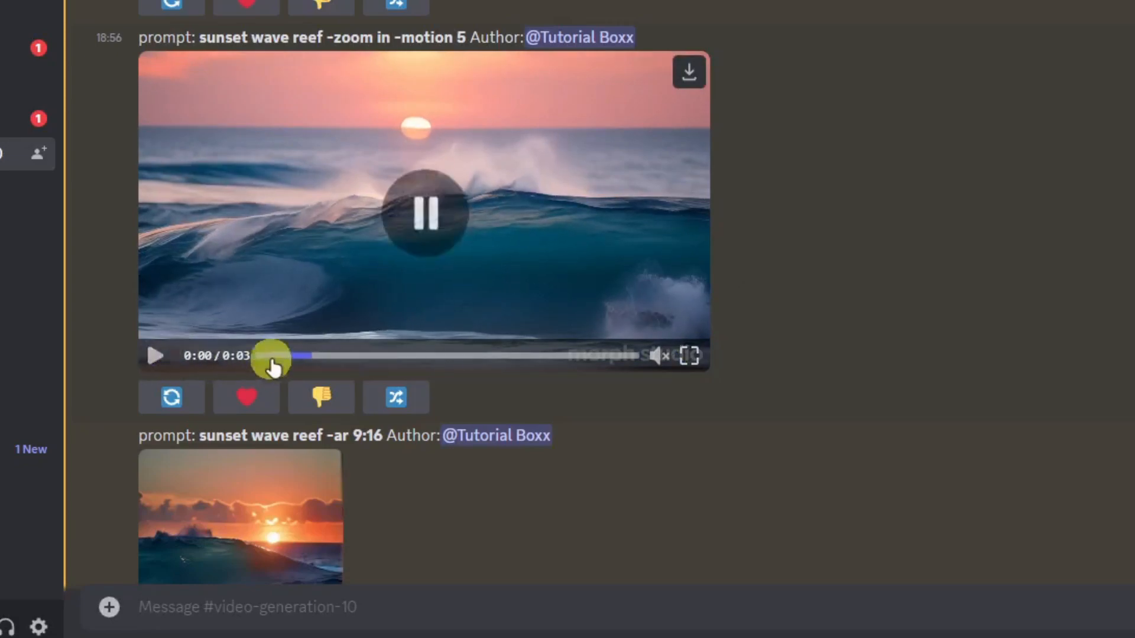
pyautogui.click(259, 355)
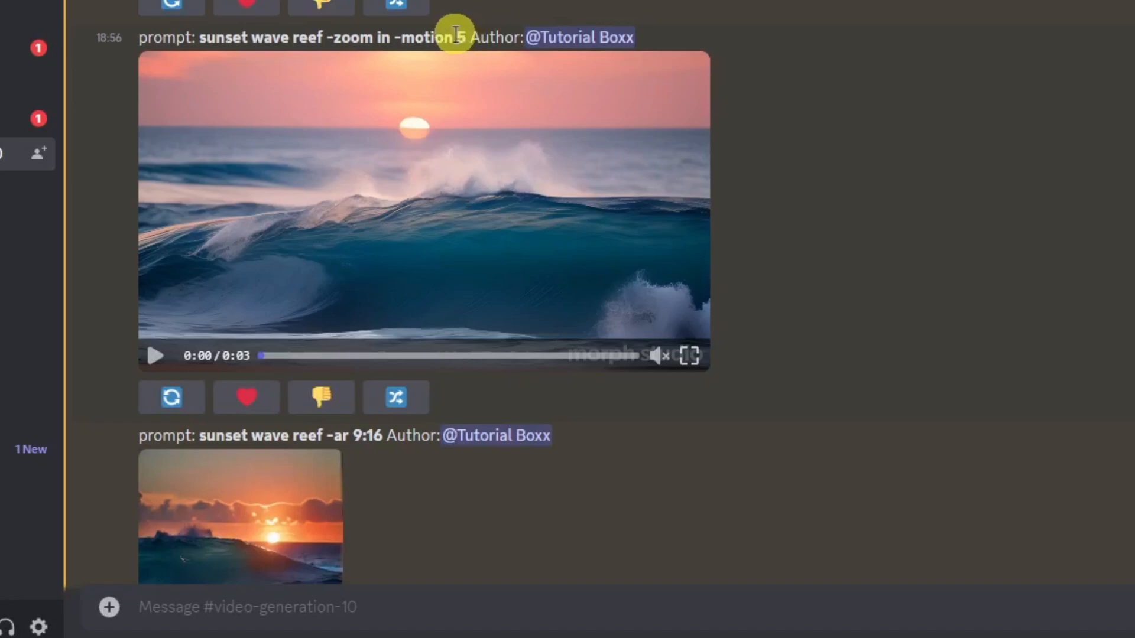
pyautogui.click(156, 355)
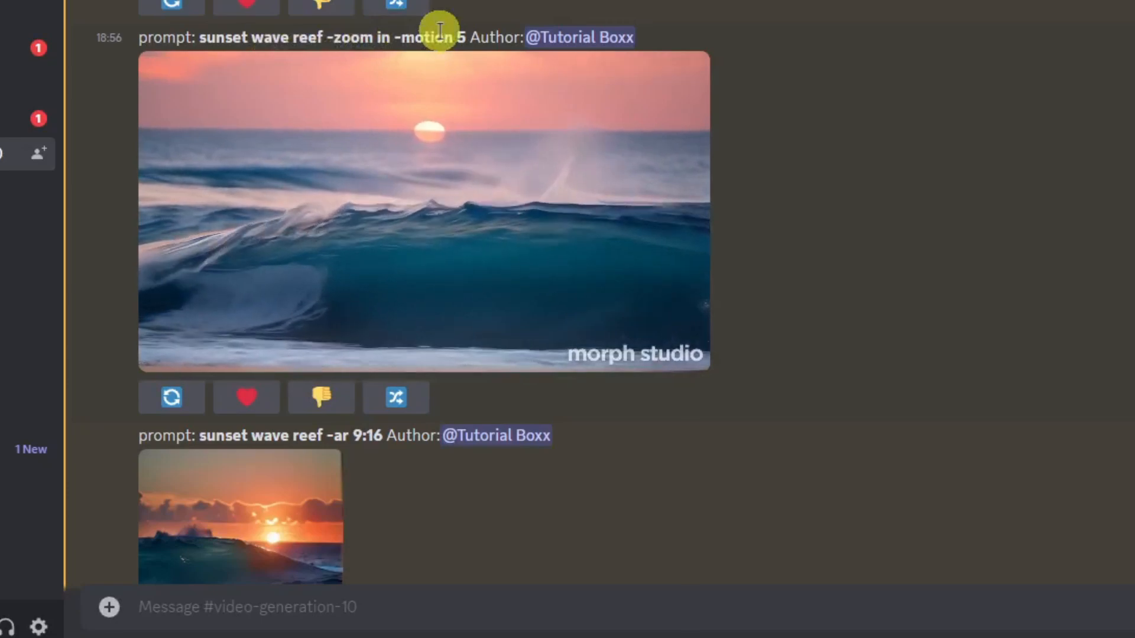
# Step: Play the "sunset wave reef -ar 9:16" clip and replay it to review the vertical format
pyautogui.scroll(-6, 294, 342)
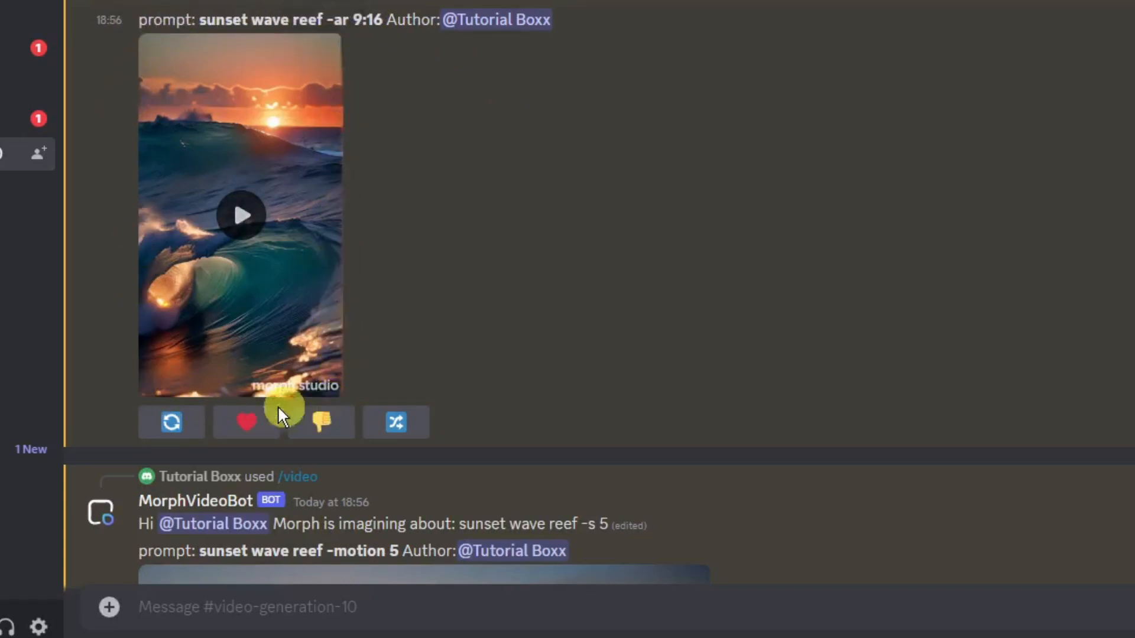
pyautogui.click(242, 216)
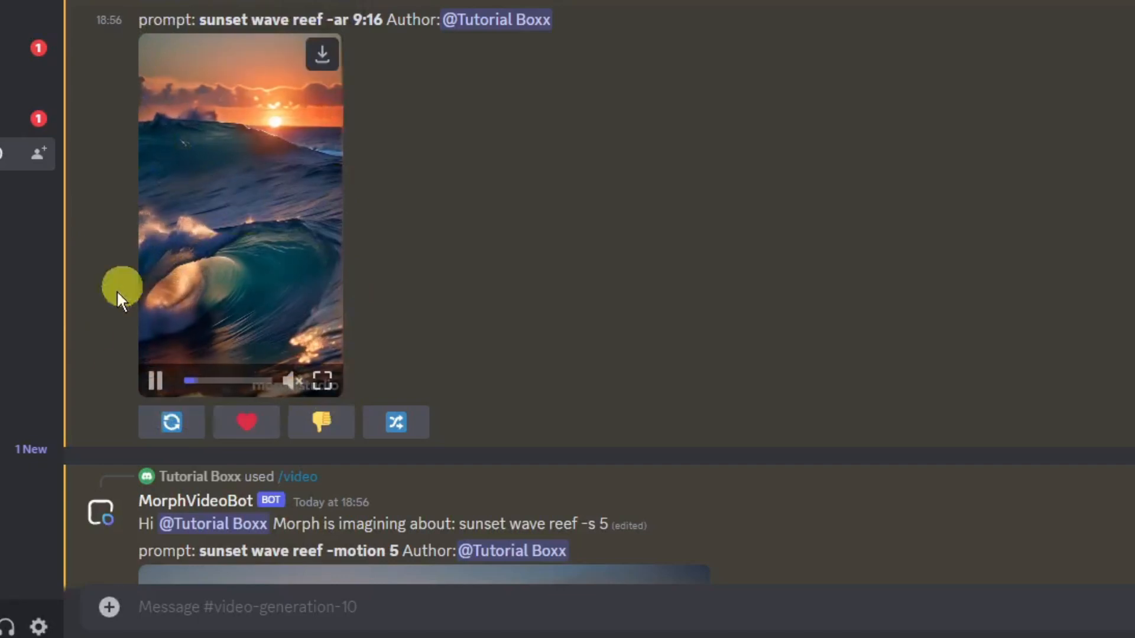
pyautogui.scroll(2, 101, 349)
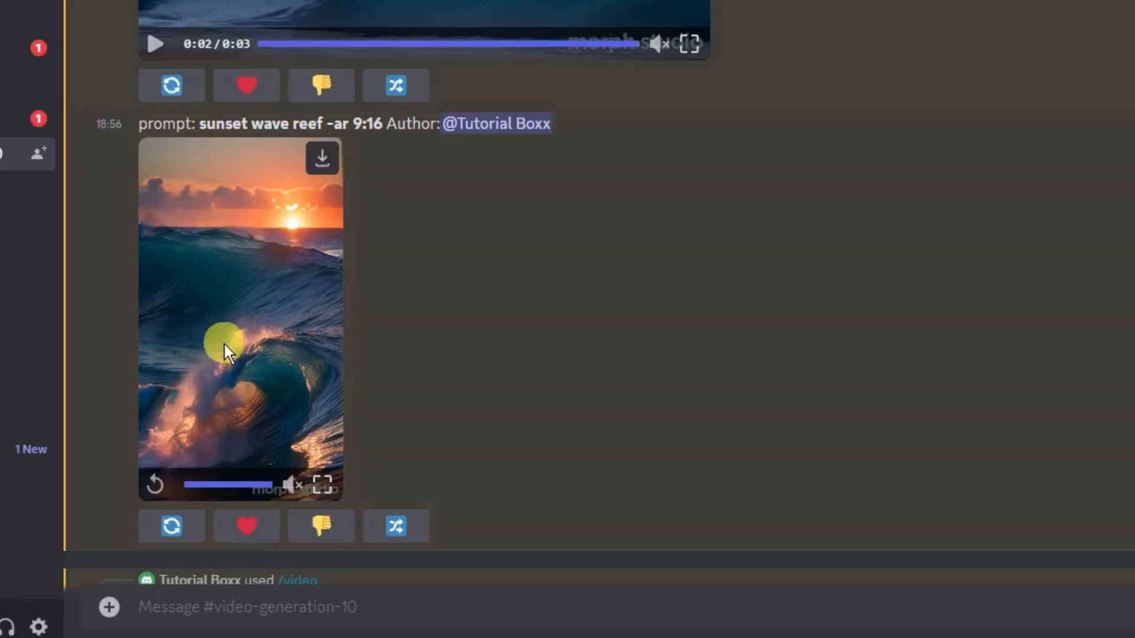
pyautogui.click(155, 484)
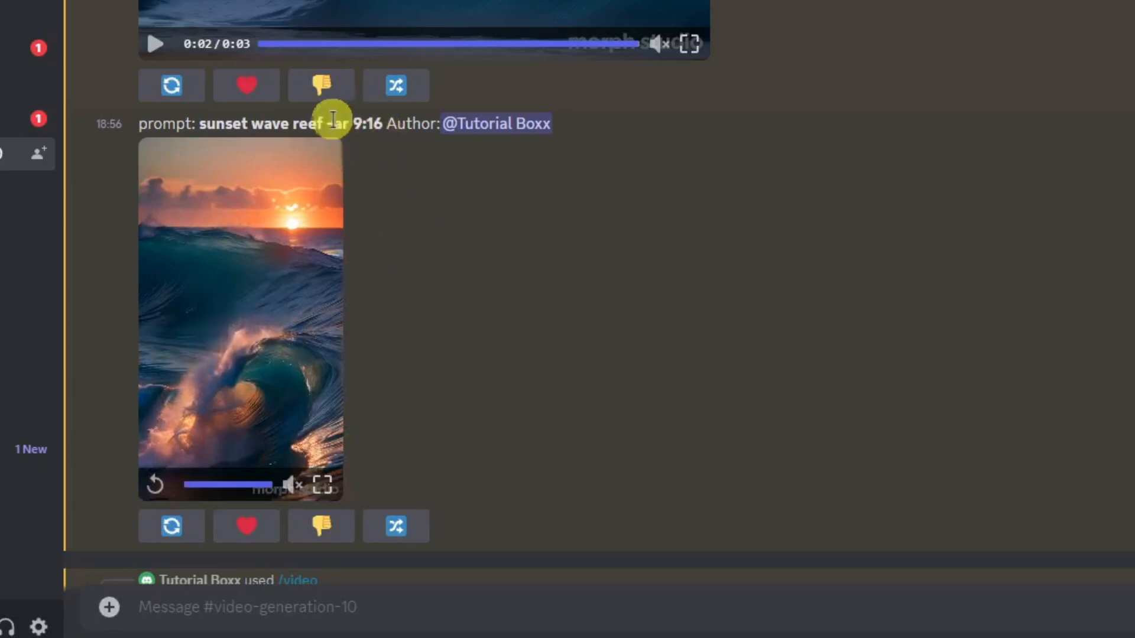
# Step: Review the "sunset wave reef -motion 5" clip, pausing and resuming playback to examine the wave movement
pyautogui.scroll(-8, 423, 178)
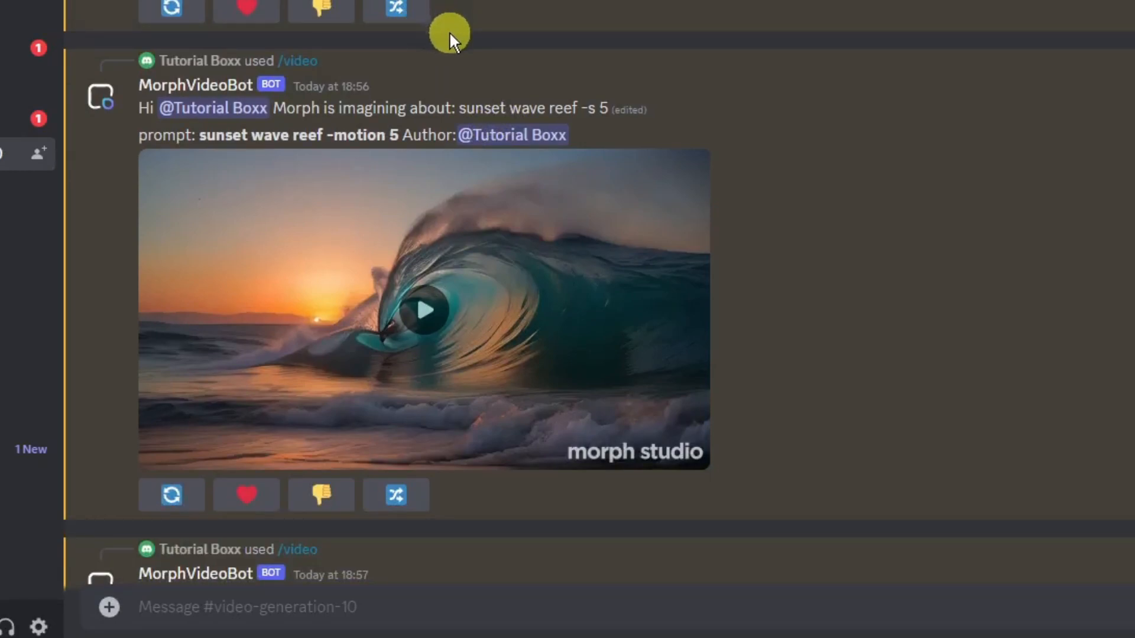
pyautogui.click(429, 312)
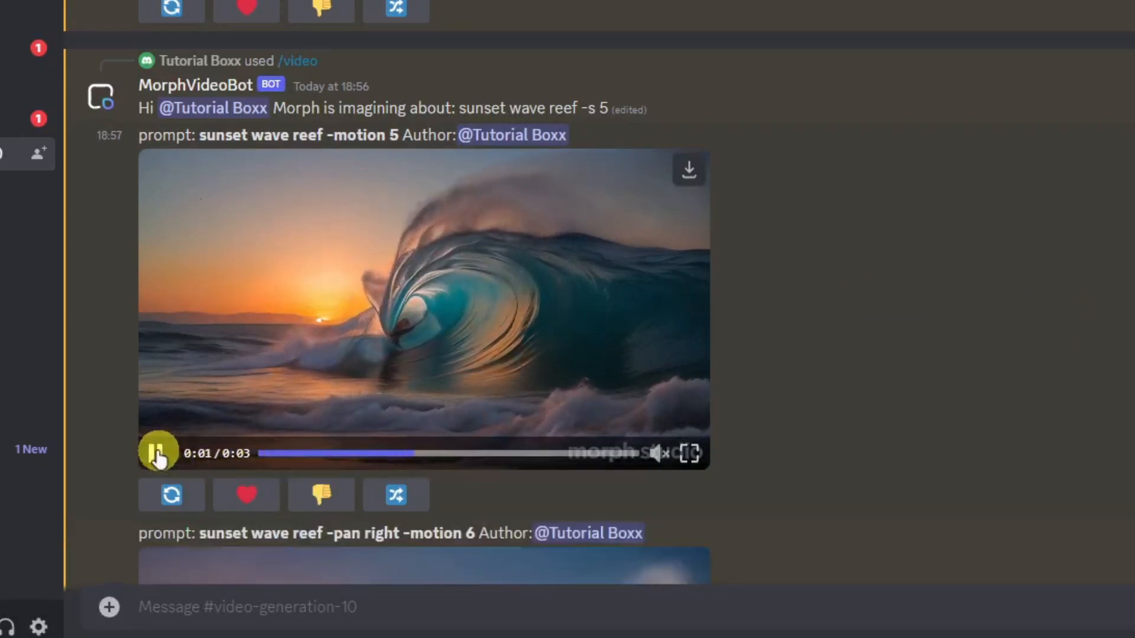
pyautogui.click(179, 453)
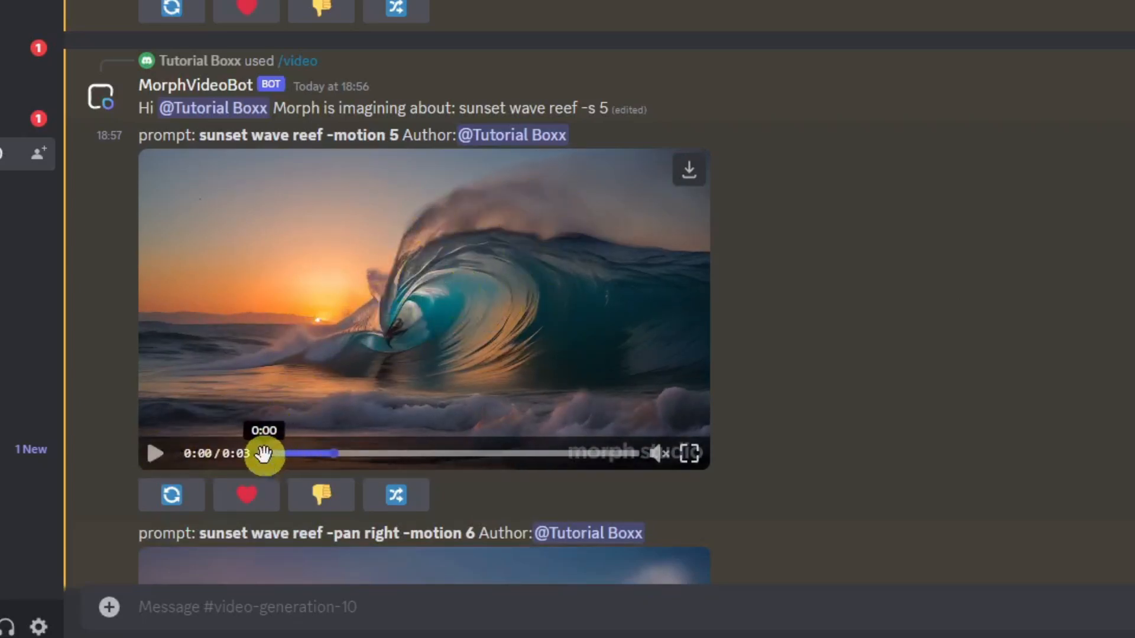
pyautogui.scroll(3, 250, 449)
pyautogui.click(152, 176)
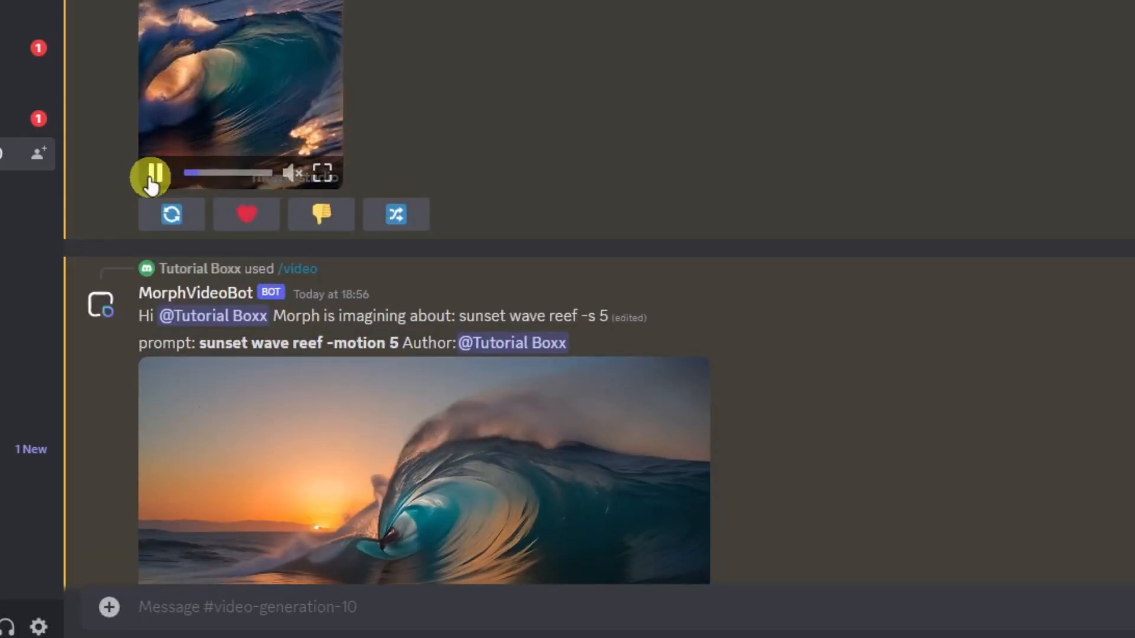
pyautogui.scroll(-3, 151, 184)
pyautogui.click(148, 454)
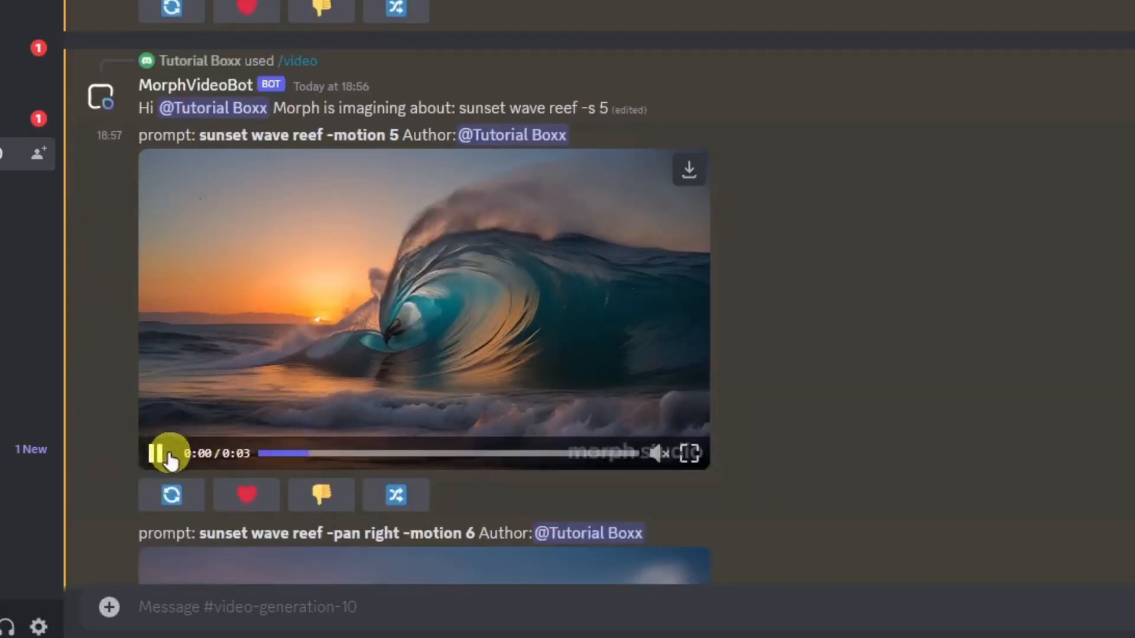
pyautogui.click(147, 453)
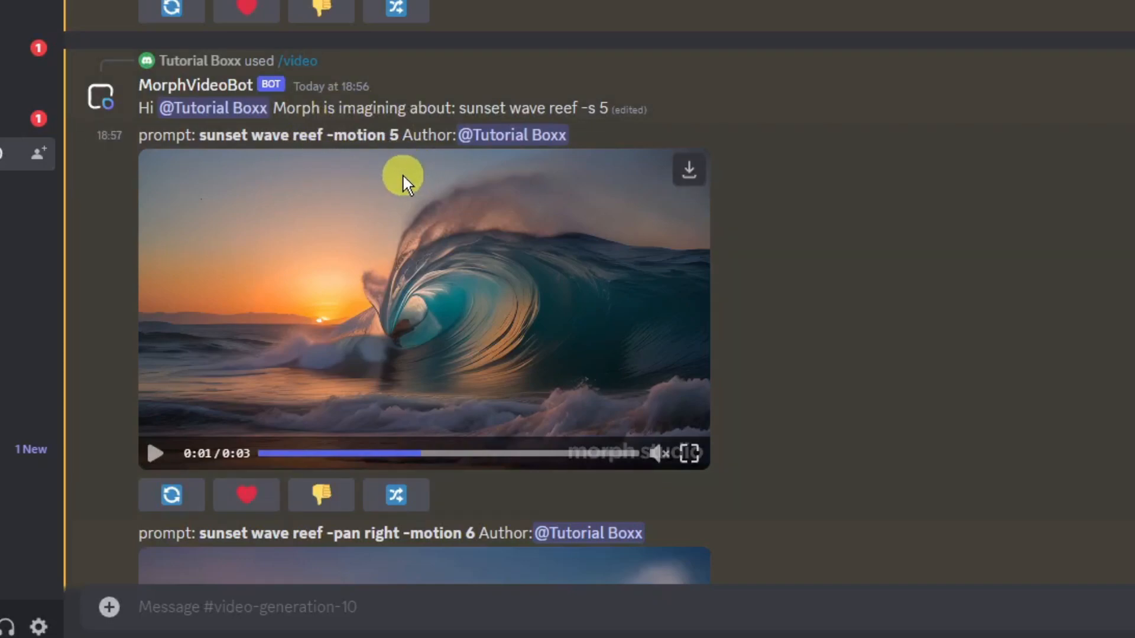
# Step: Play the "sunset wave reef -pan right -motion 6" clip, rewind it to the start and watch it again
pyautogui.scroll(-8, 402, 167)
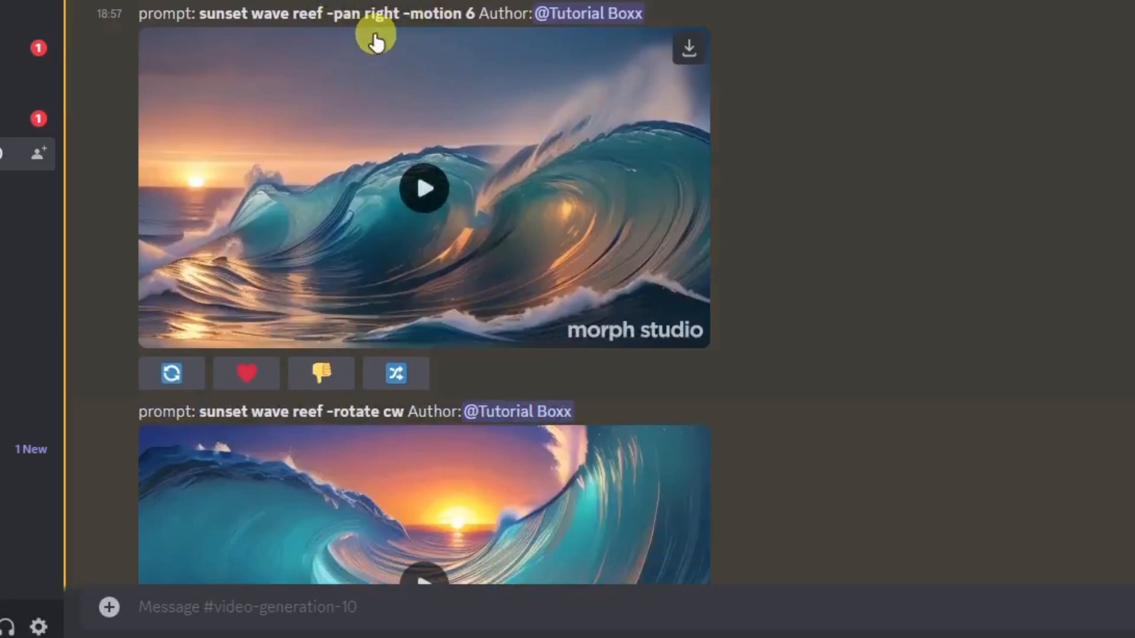
pyautogui.click(426, 201)
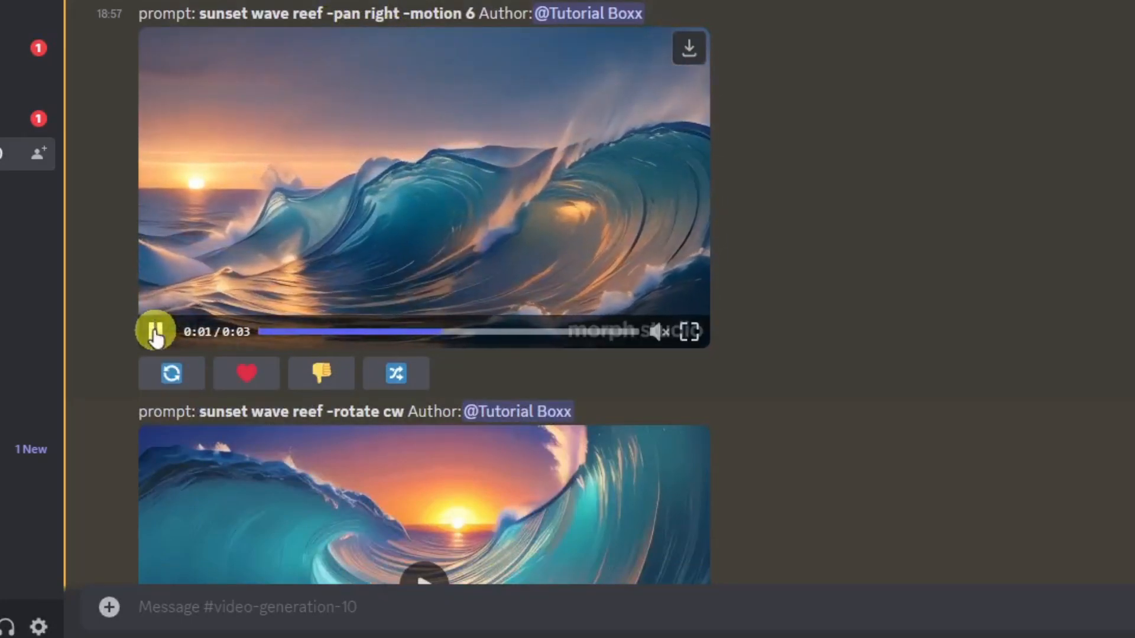
pyautogui.click(170, 326)
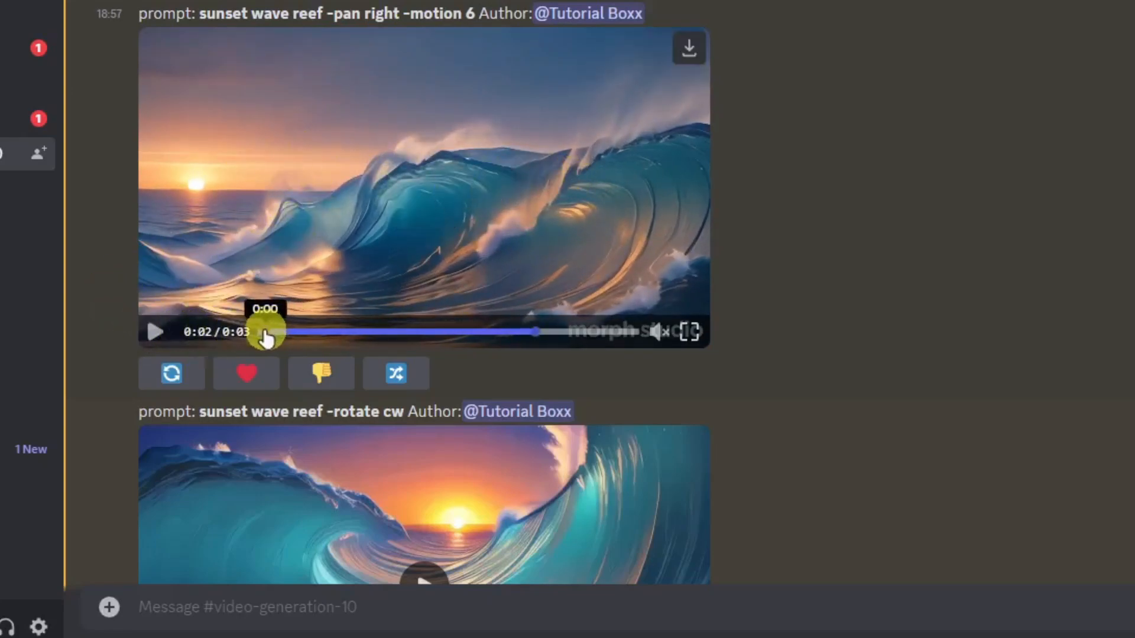
pyautogui.click(261, 332)
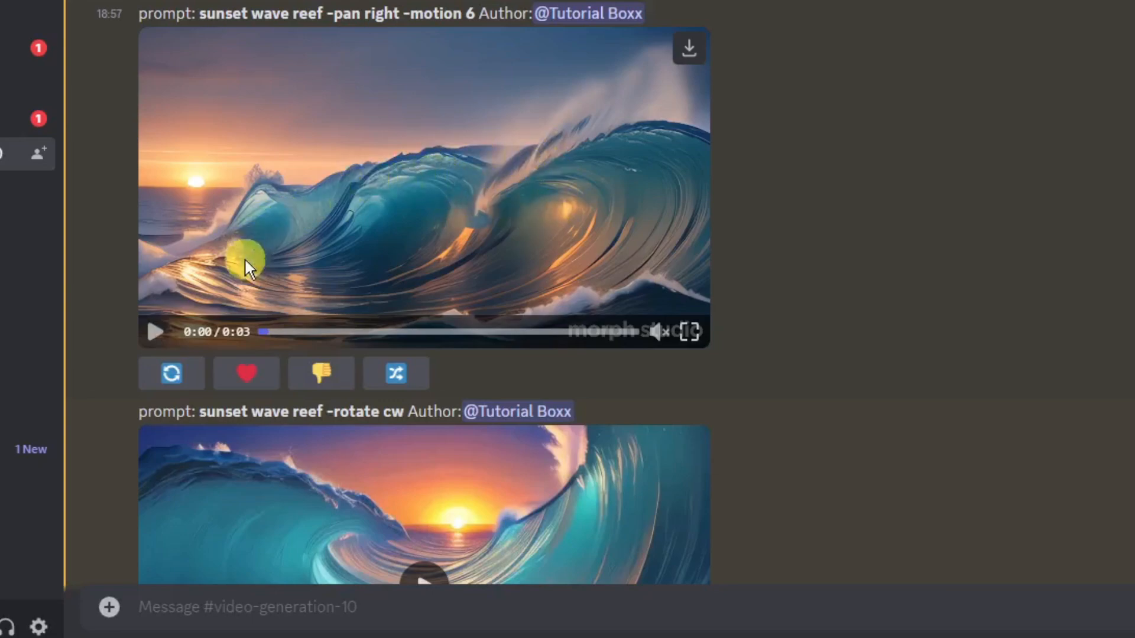
pyautogui.click(153, 333)
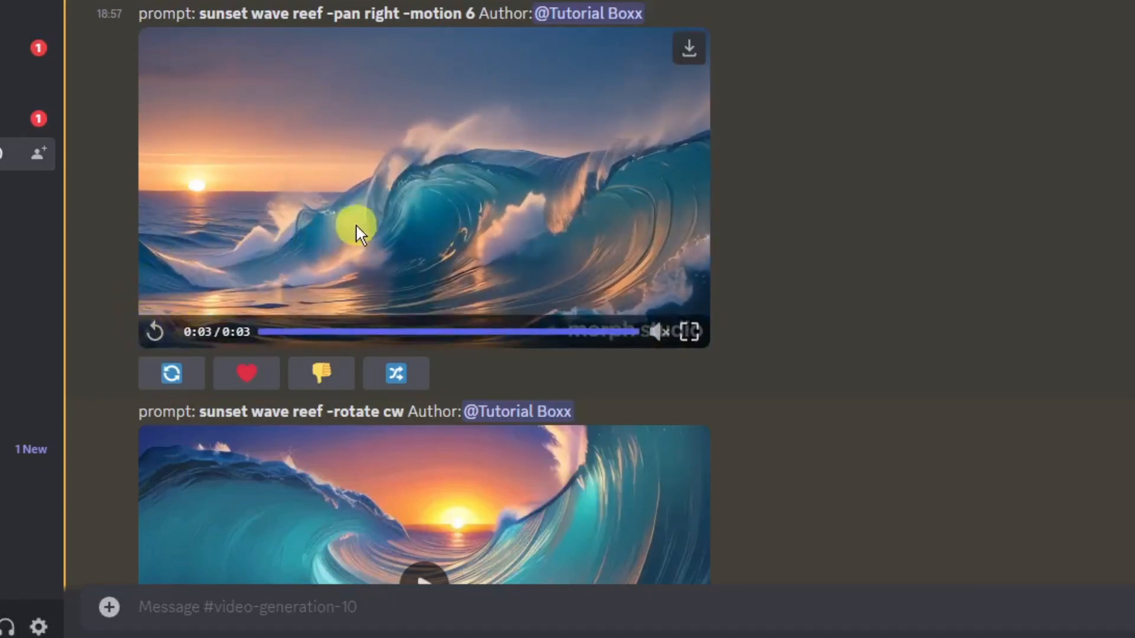
# Step: Play the "sunset wave reef -rotate cw" clip to review the clockwise camera rotation
pyautogui.scroll(-5, 790, 178)
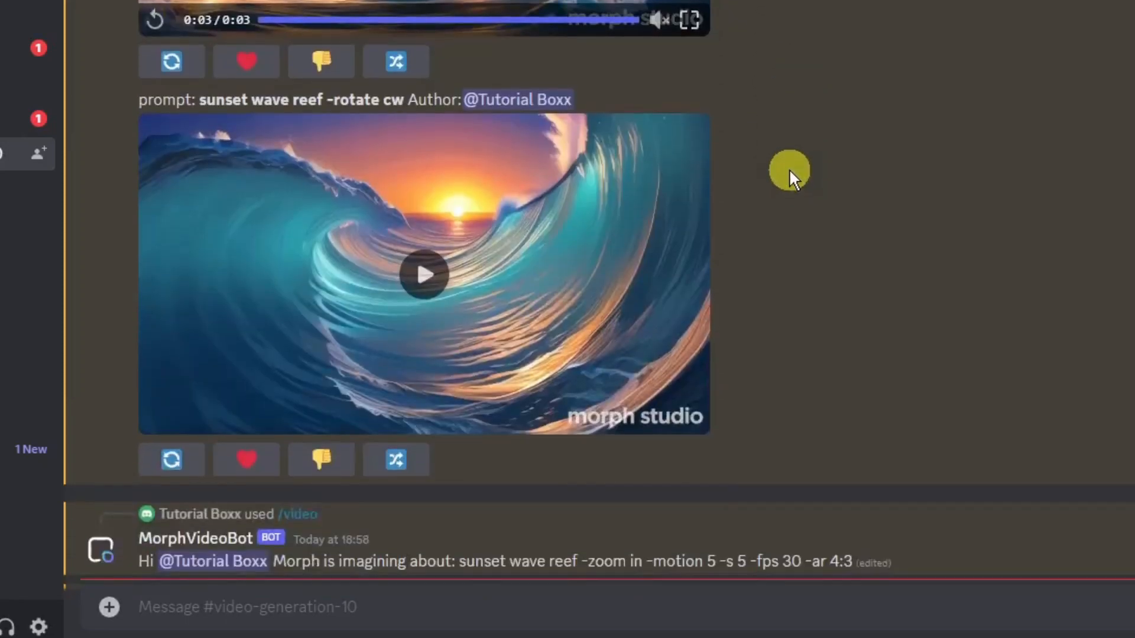
pyautogui.scroll(-2, 790, 172)
pyautogui.scroll(2, 801, 148)
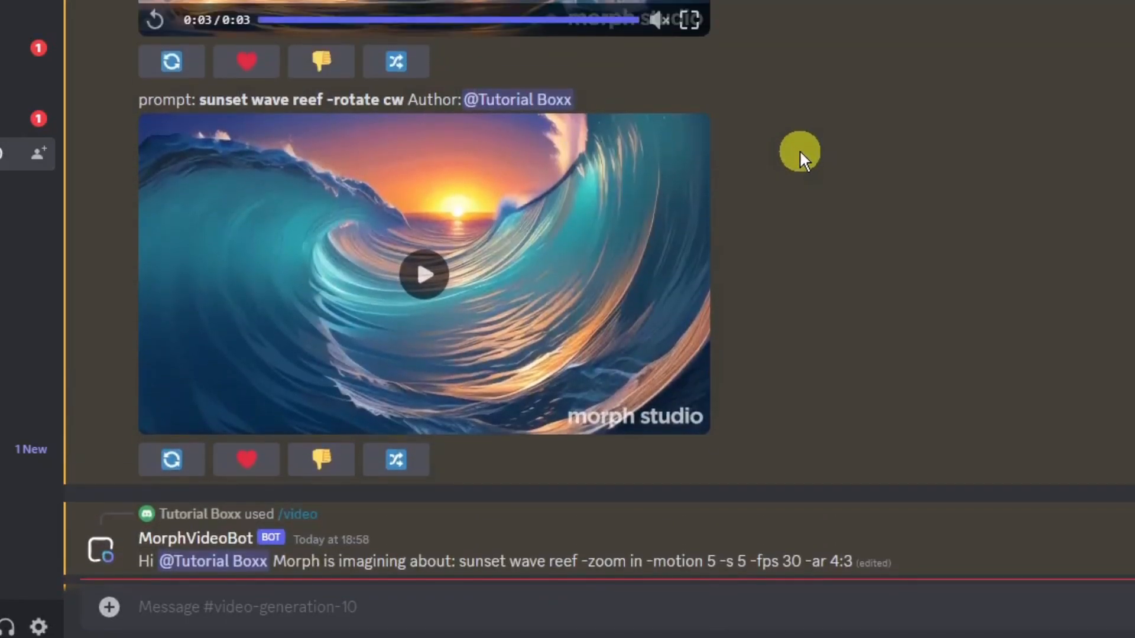
pyautogui.click(426, 276)
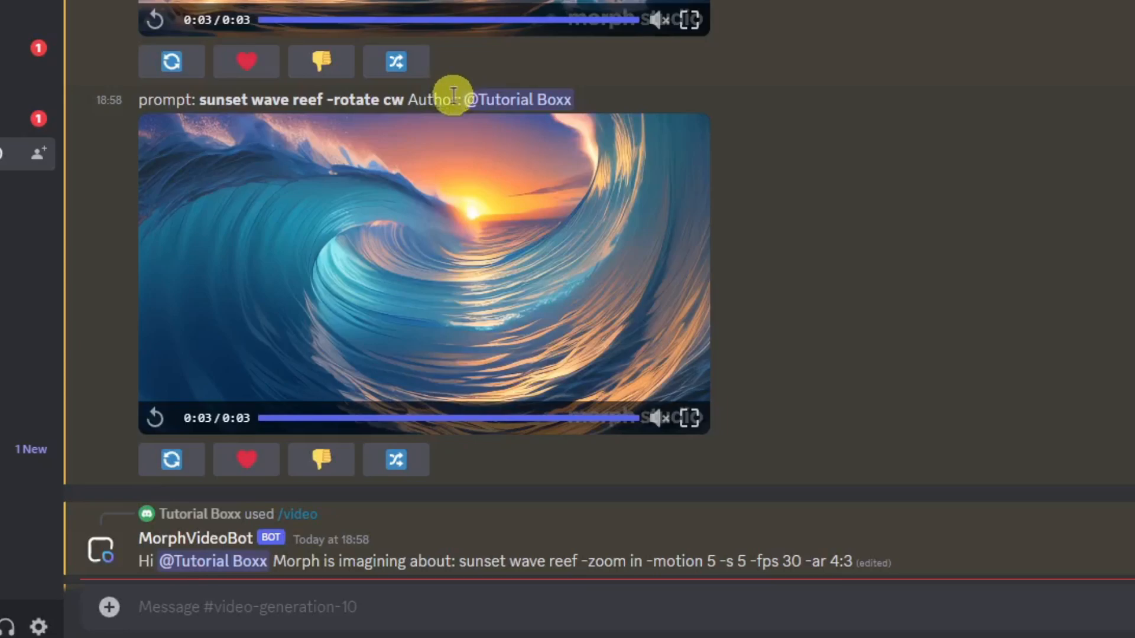
# Step: Play and replay the "sunset wave reef -fps 30" clip, pausing partway, and check the channel for the remaining results
pyautogui.scroll(-7, 423, 191)
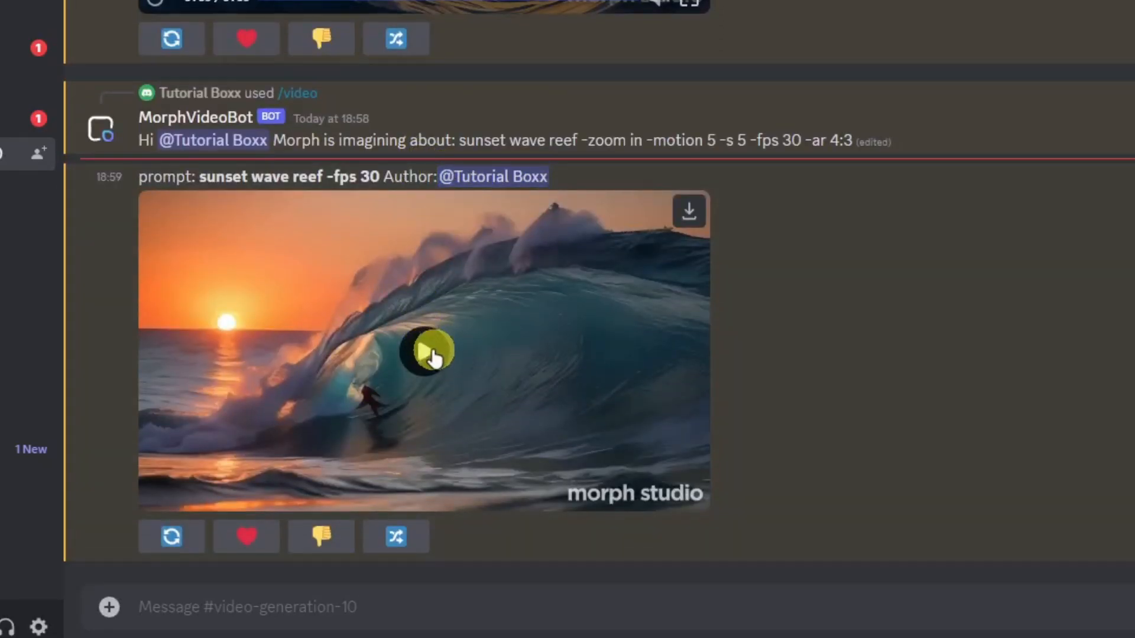
pyautogui.scroll(2, 426, 358)
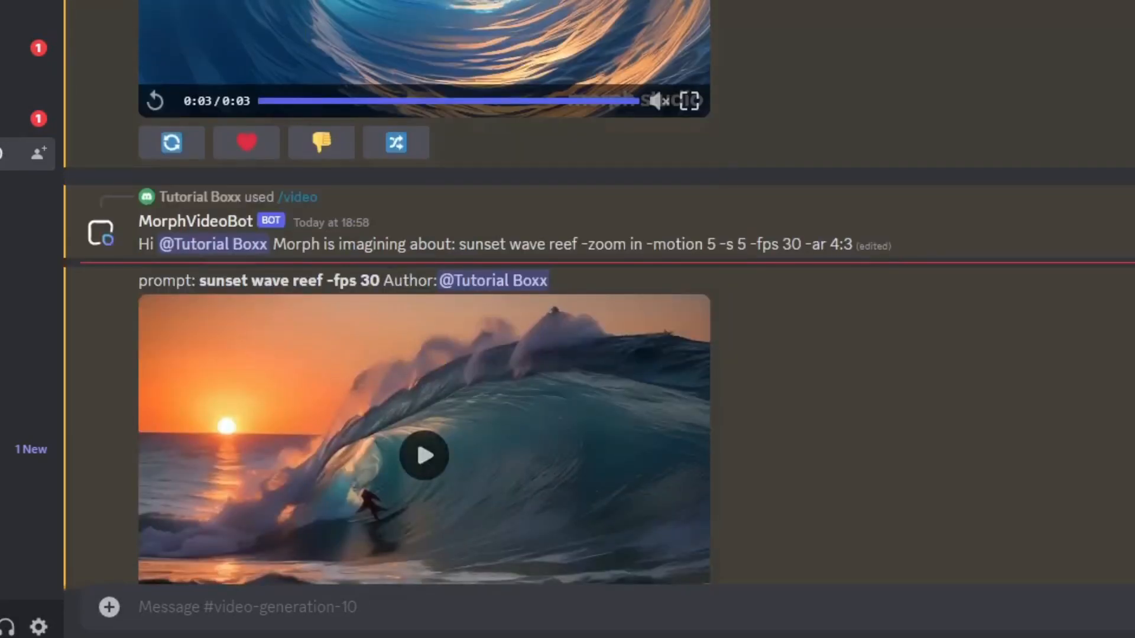
pyautogui.scroll(-2, 363, 260)
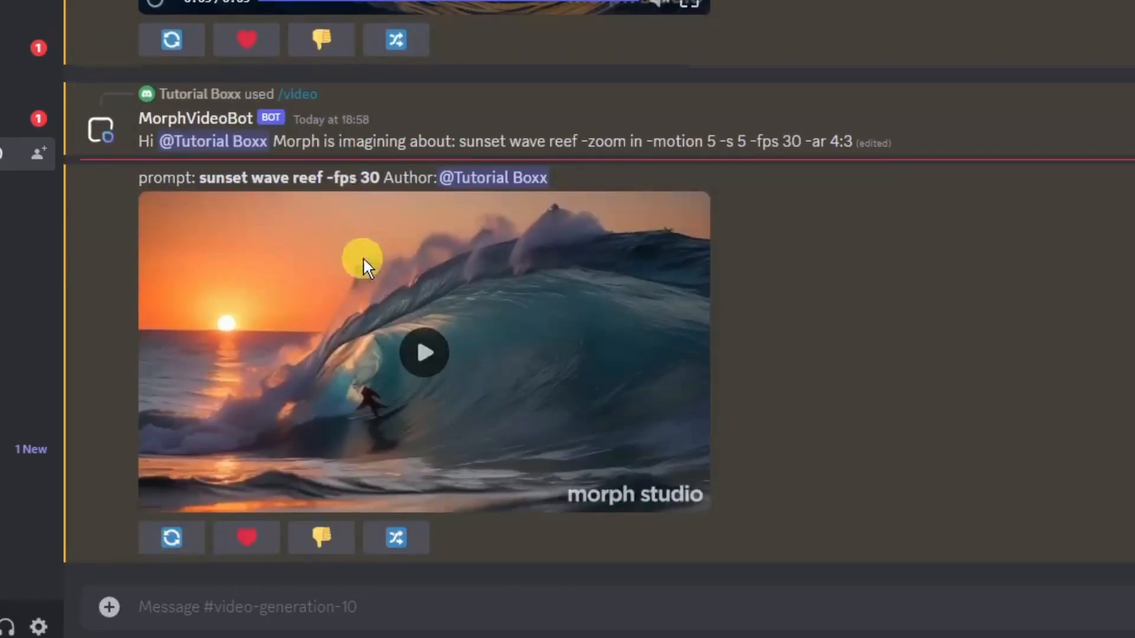
pyautogui.click(426, 353)
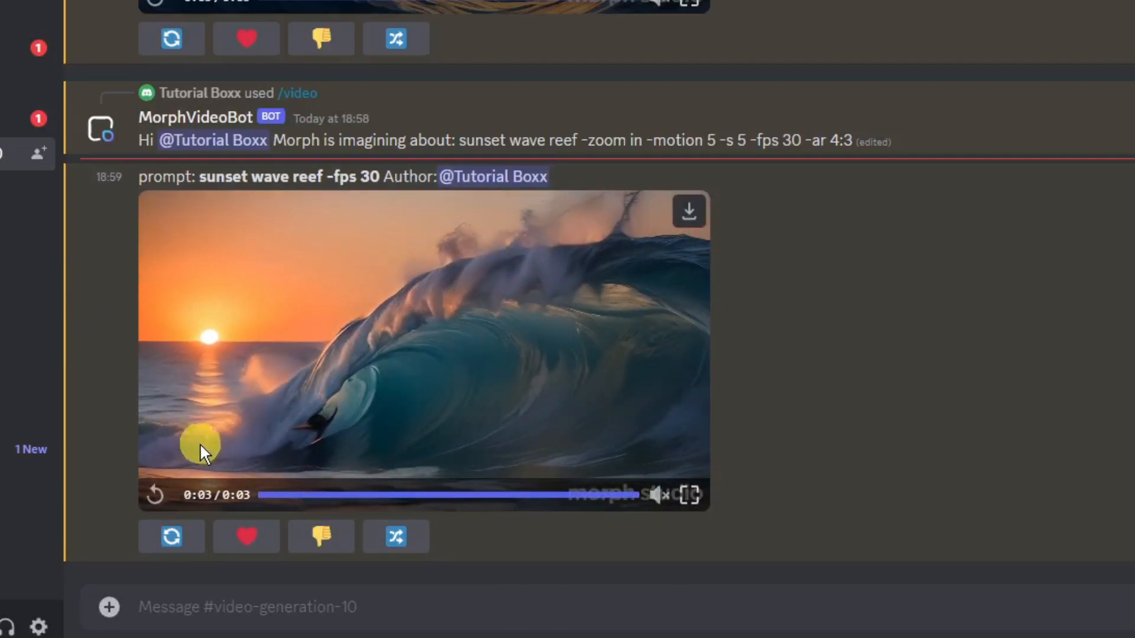
pyautogui.click(159, 491)
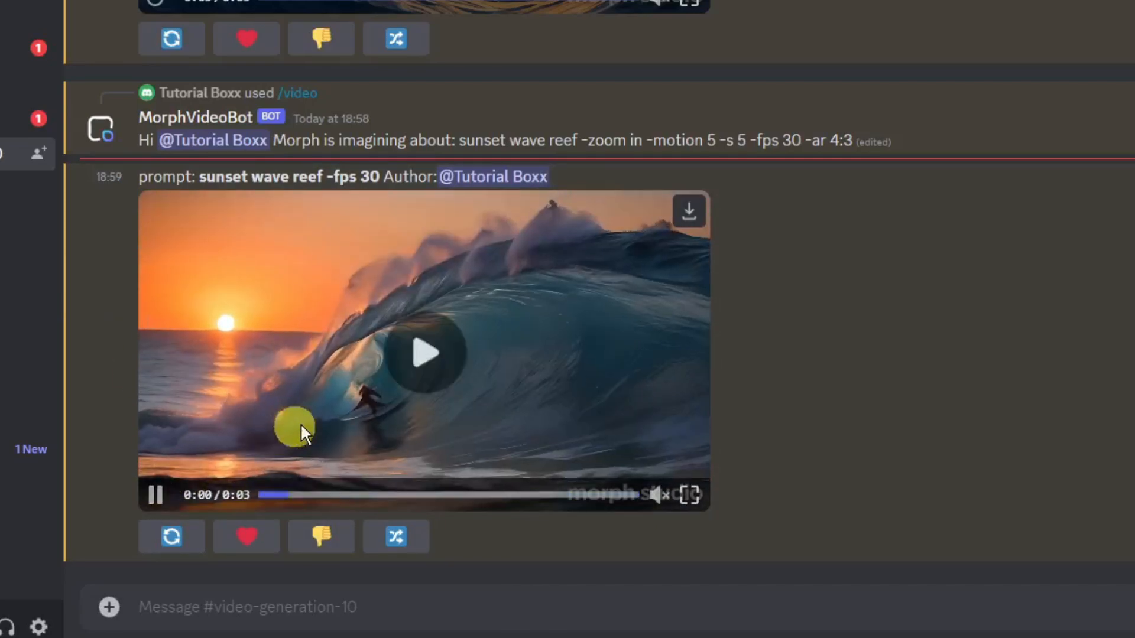
pyautogui.click(153, 496)
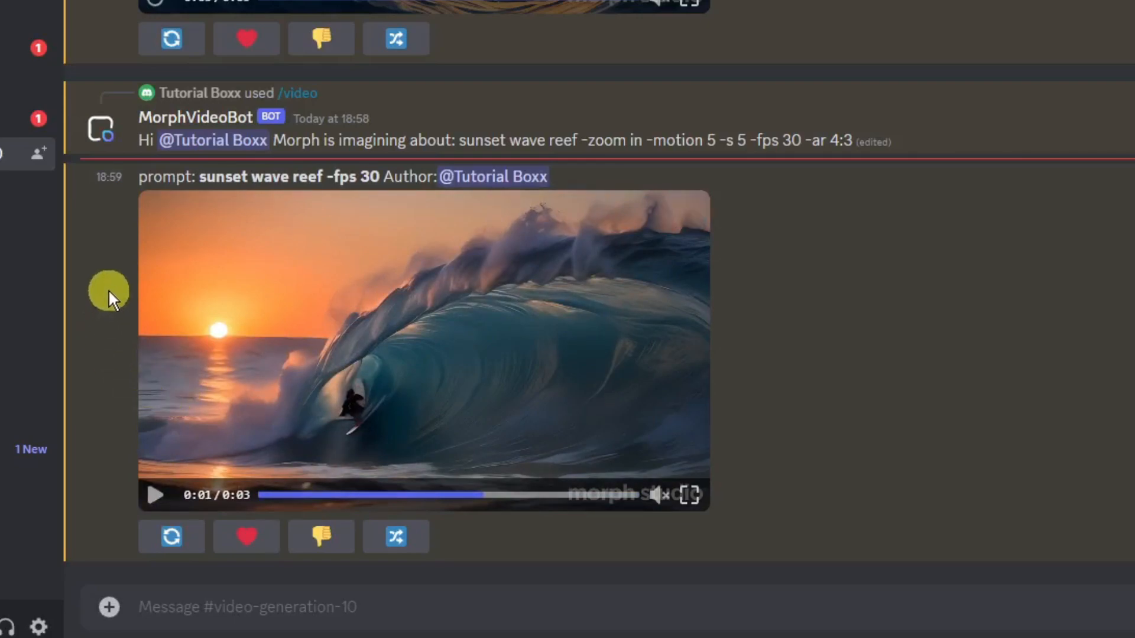
pyautogui.scroll(2, 170, 337)
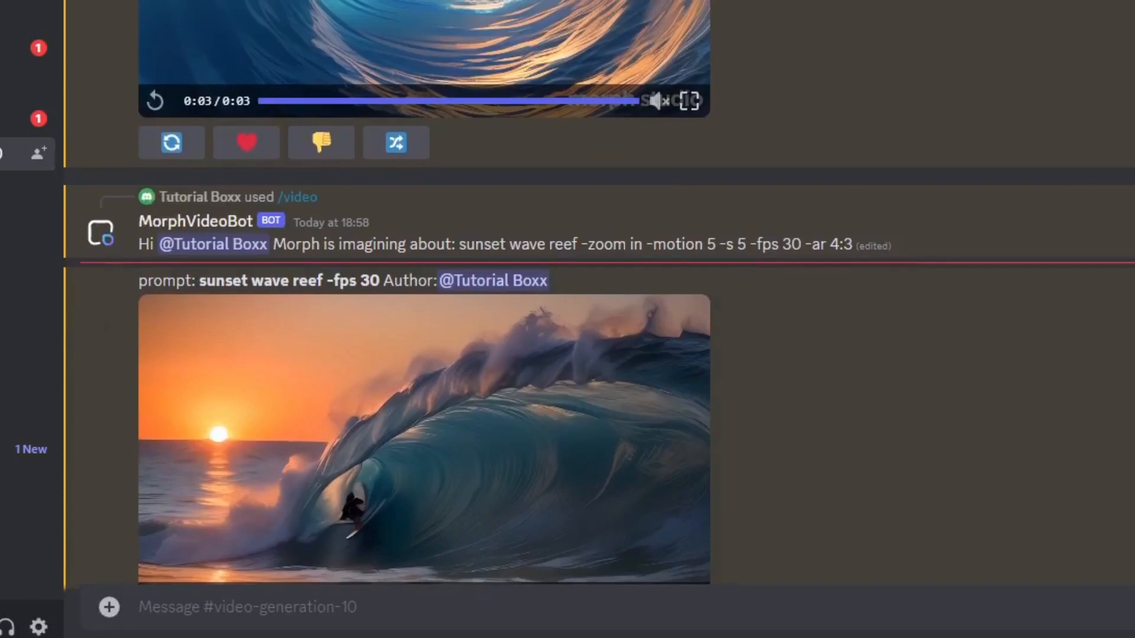
pyautogui.scroll(-2, 116, 439)
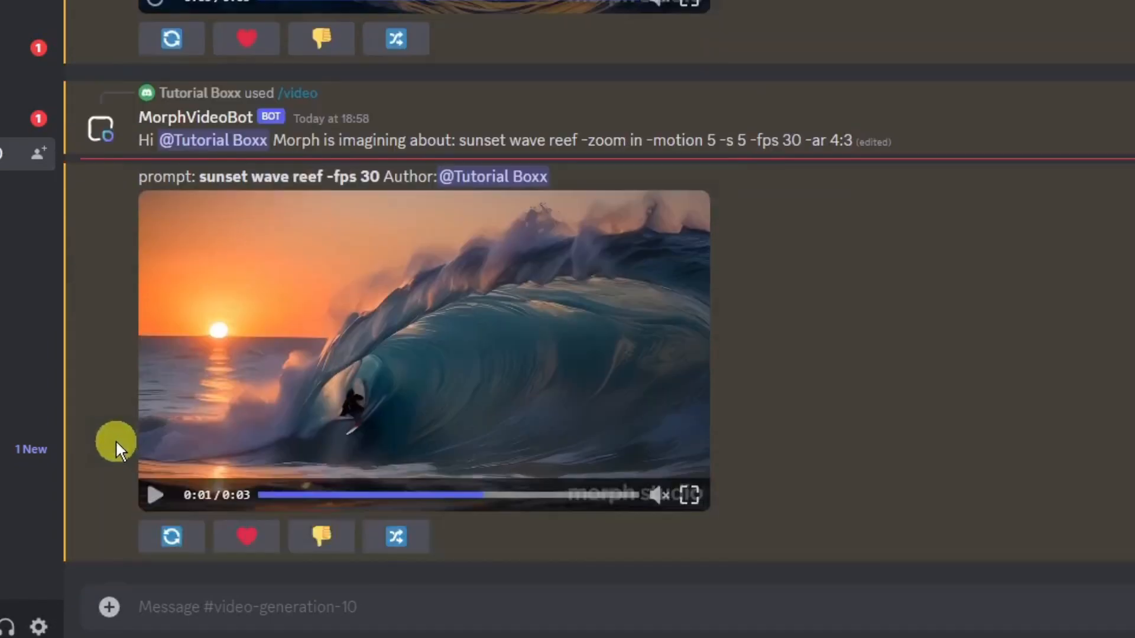
pyautogui.click(156, 495)
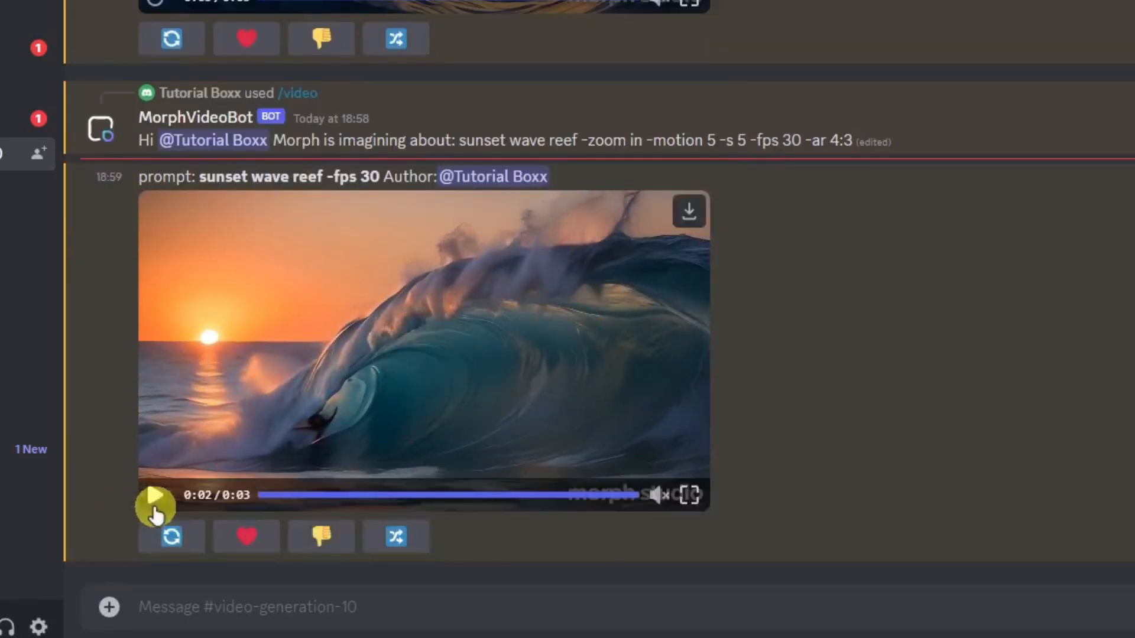
pyautogui.scroll(8, 136, 416)
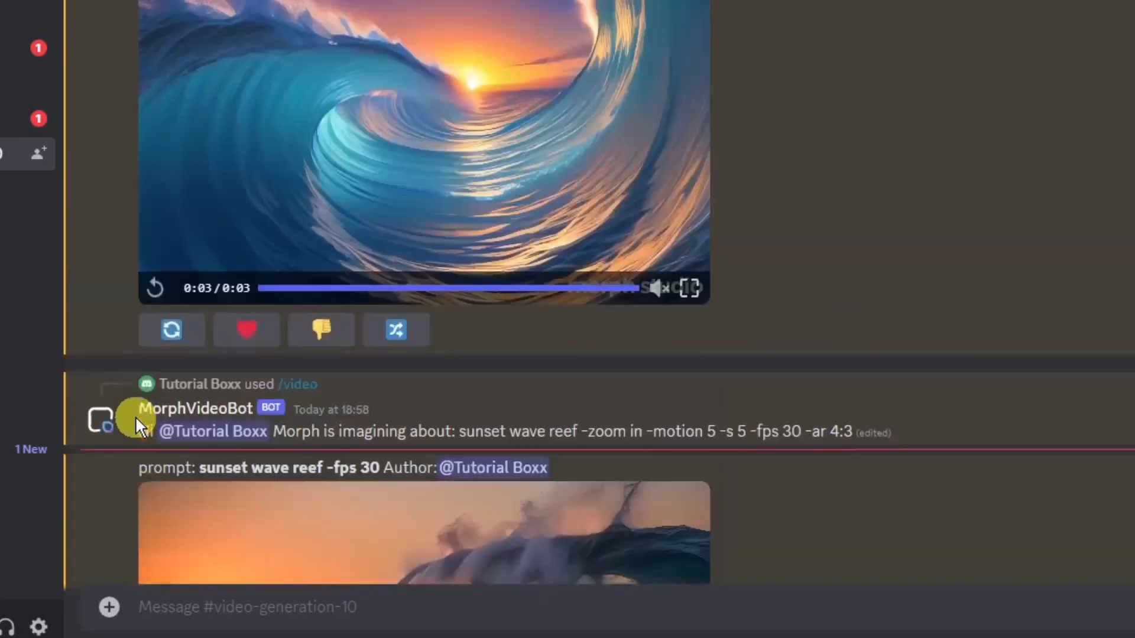
pyautogui.scroll(-8, 136, 416)
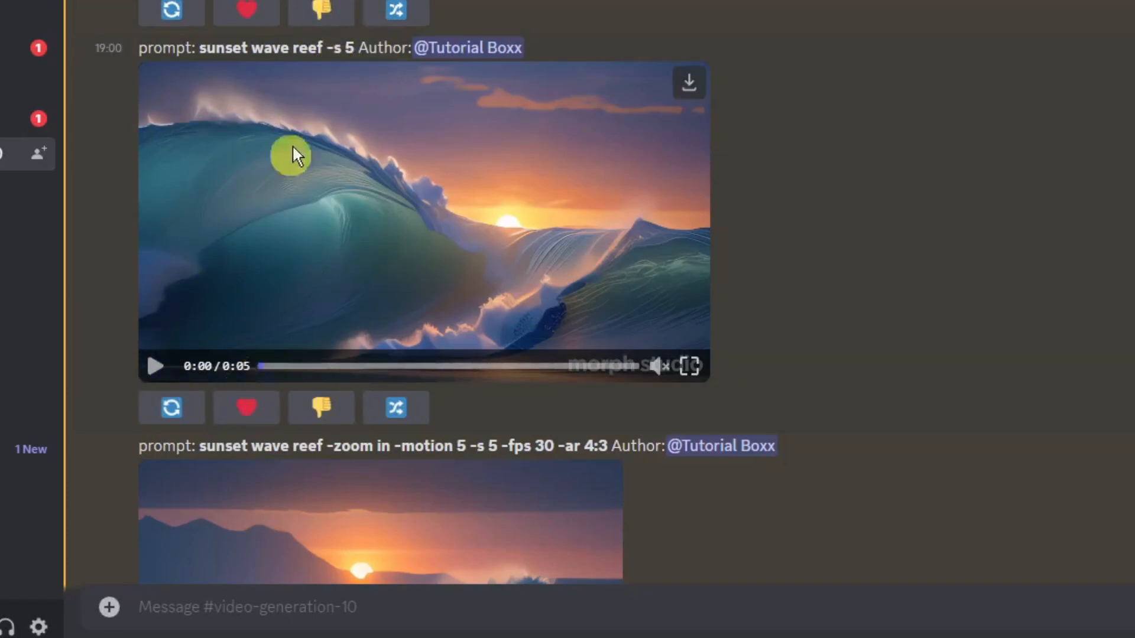
# Step: Play the "sunset wave reef -s 5" clip, pause it near the end and rewind it to the start
pyautogui.click(154, 366)
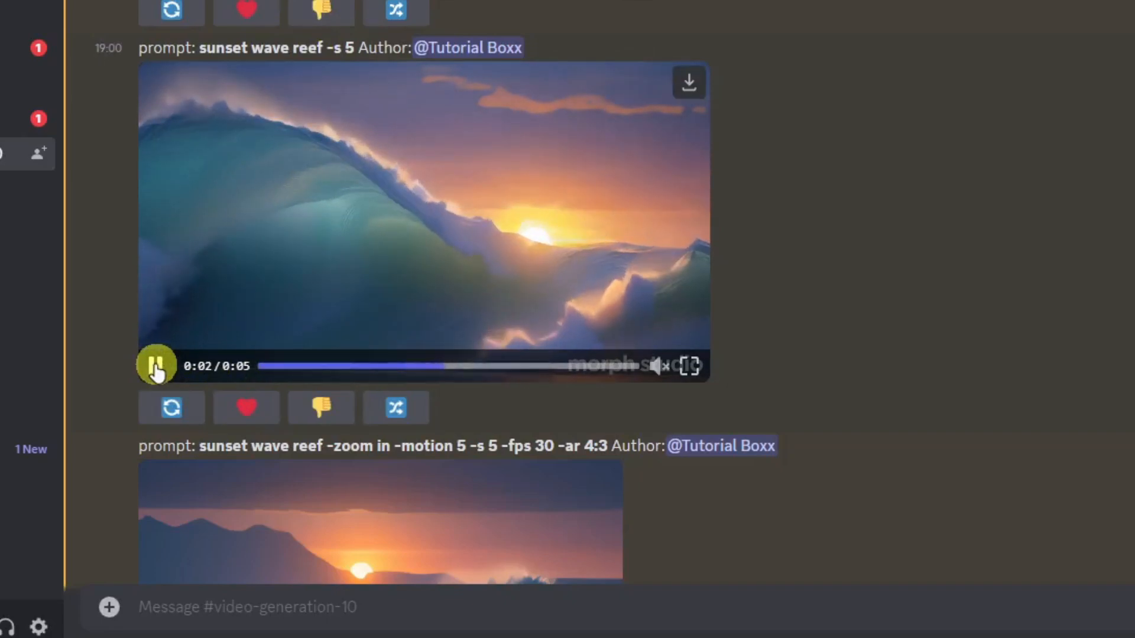
pyautogui.click(156, 366)
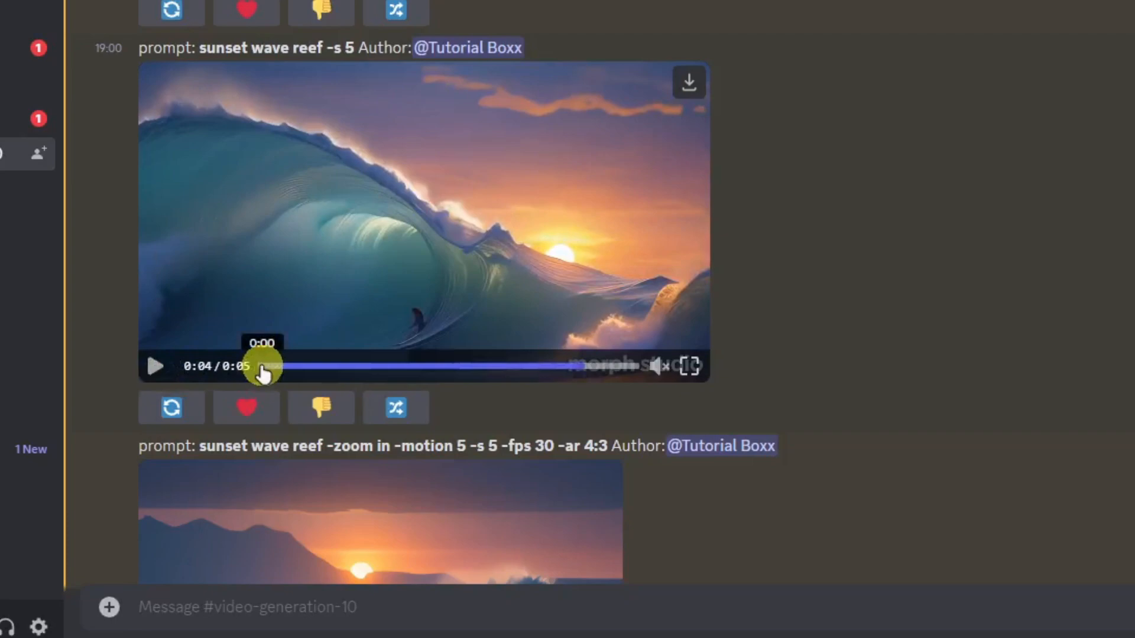
pyautogui.click(260, 366)
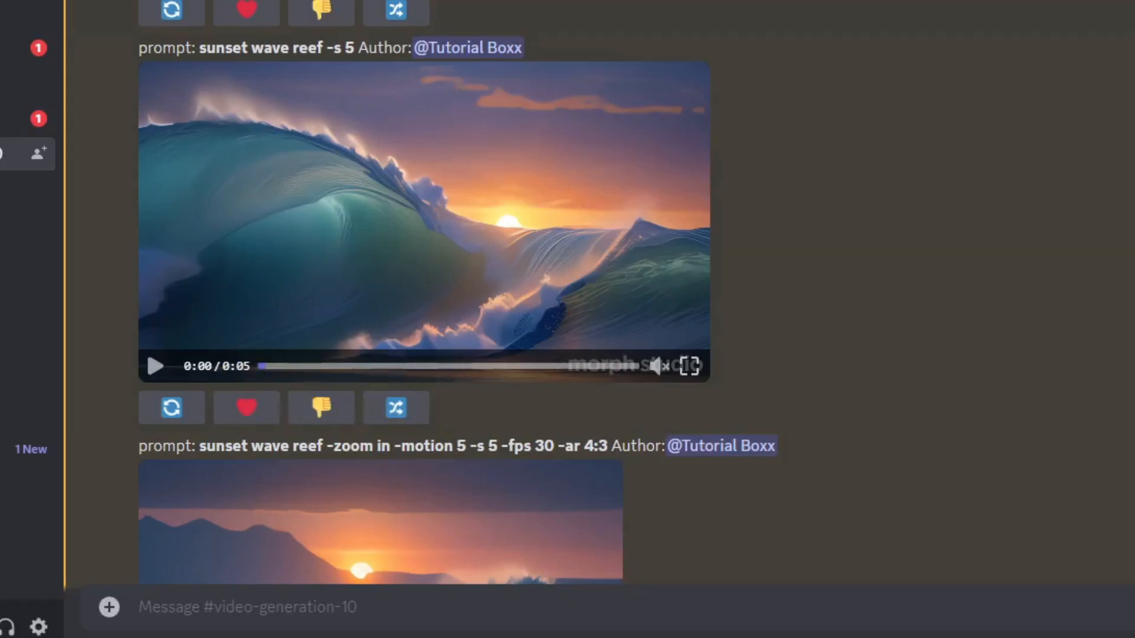
# Step: Play the "sunset wave reef -zoom in -motion 5 -s 5 -fps 30 -ar 4:3" clip and pause it partway
pyautogui.scroll(-5, 452, 57)
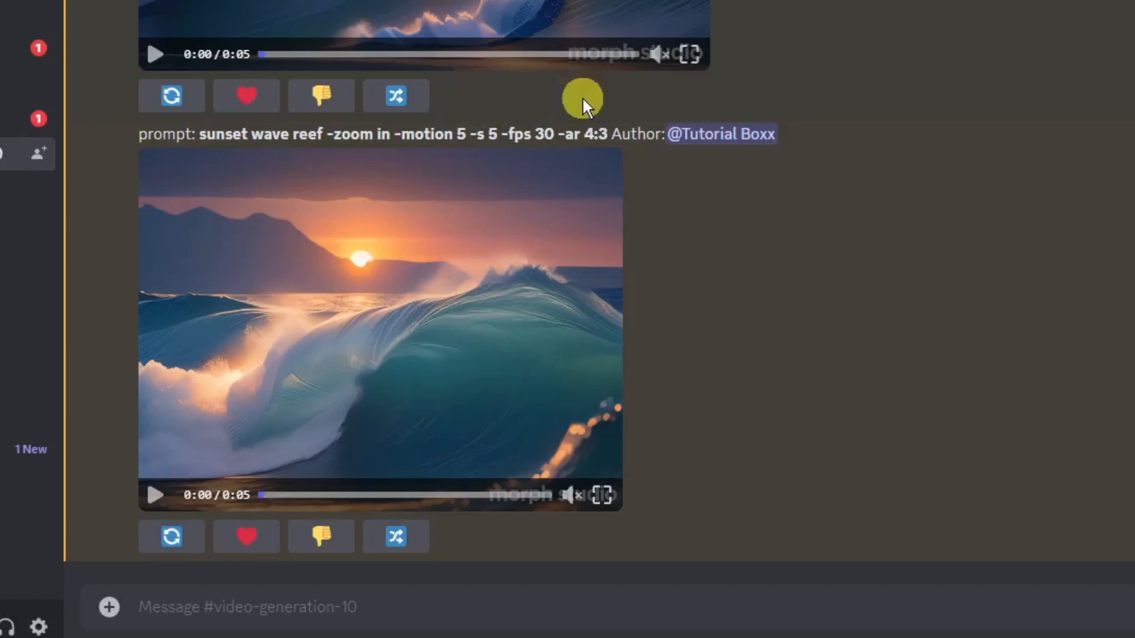
pyautogui.click(152, 497)
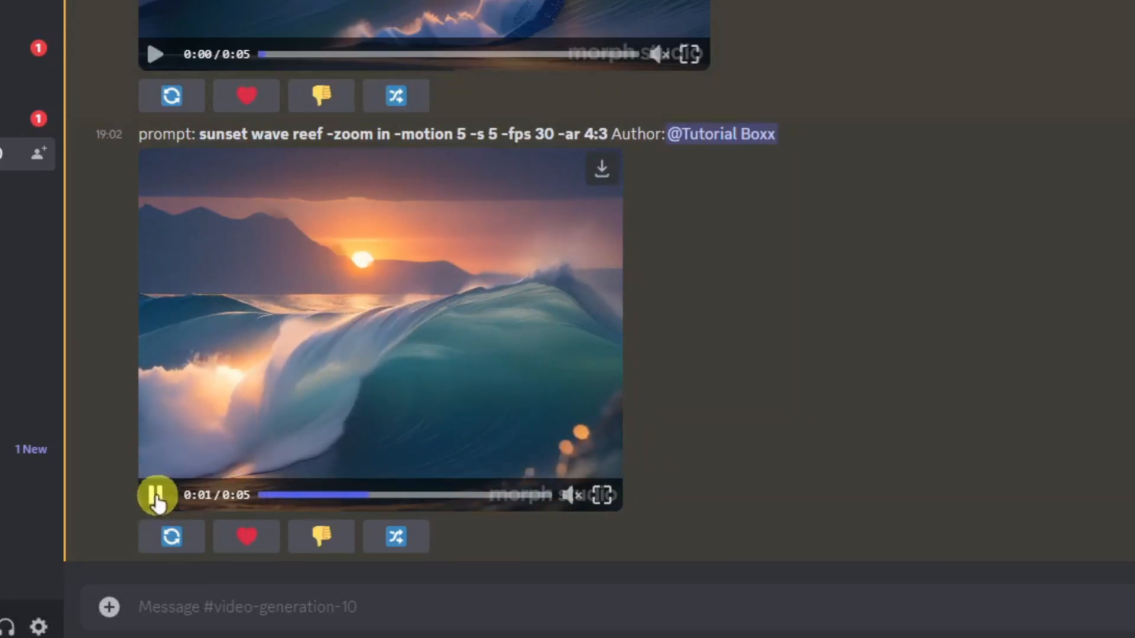
pyautogui.click(155, 496)
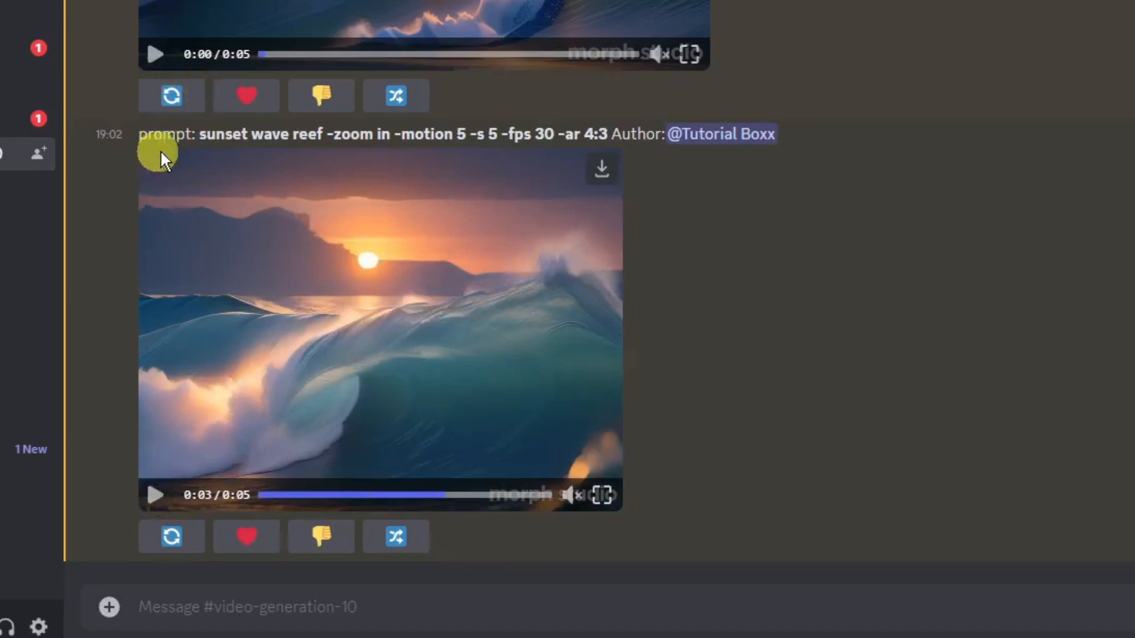